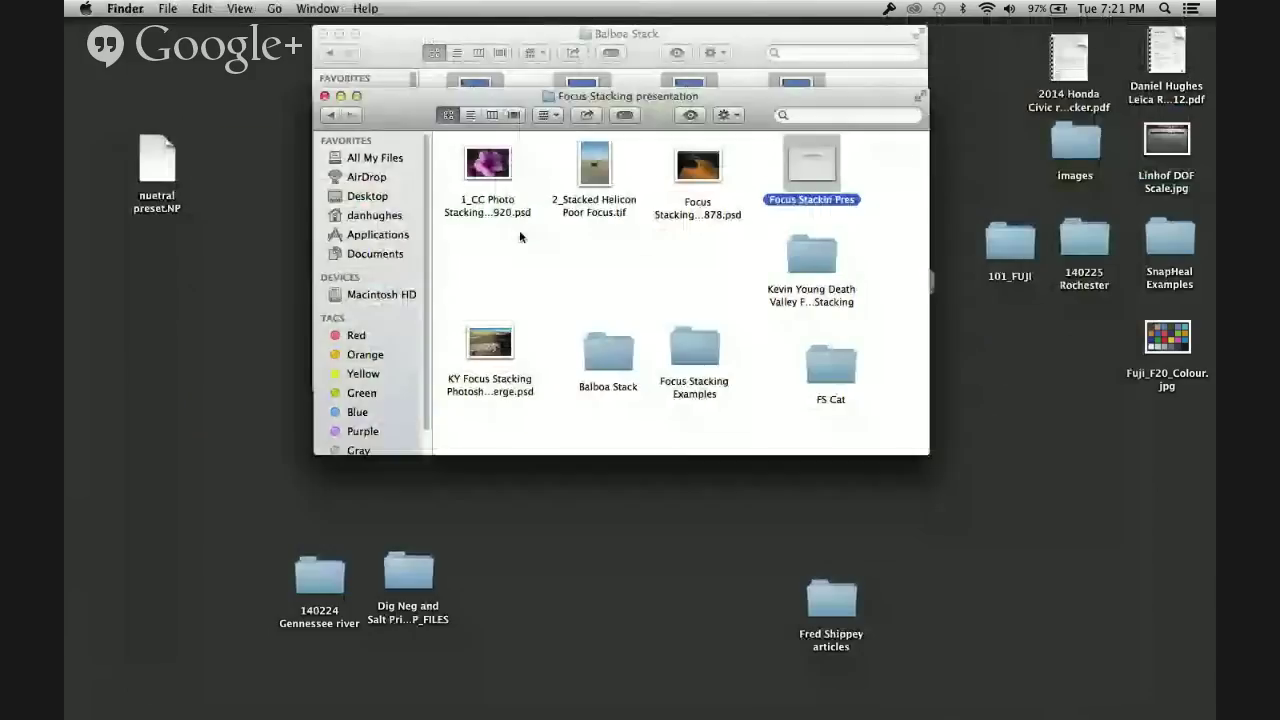
Step: Open the flower, Helicon desert and dune focus-stacking files together in Photoshop, minimizing the Lightroom window
drag(440, 135, 713, 168)
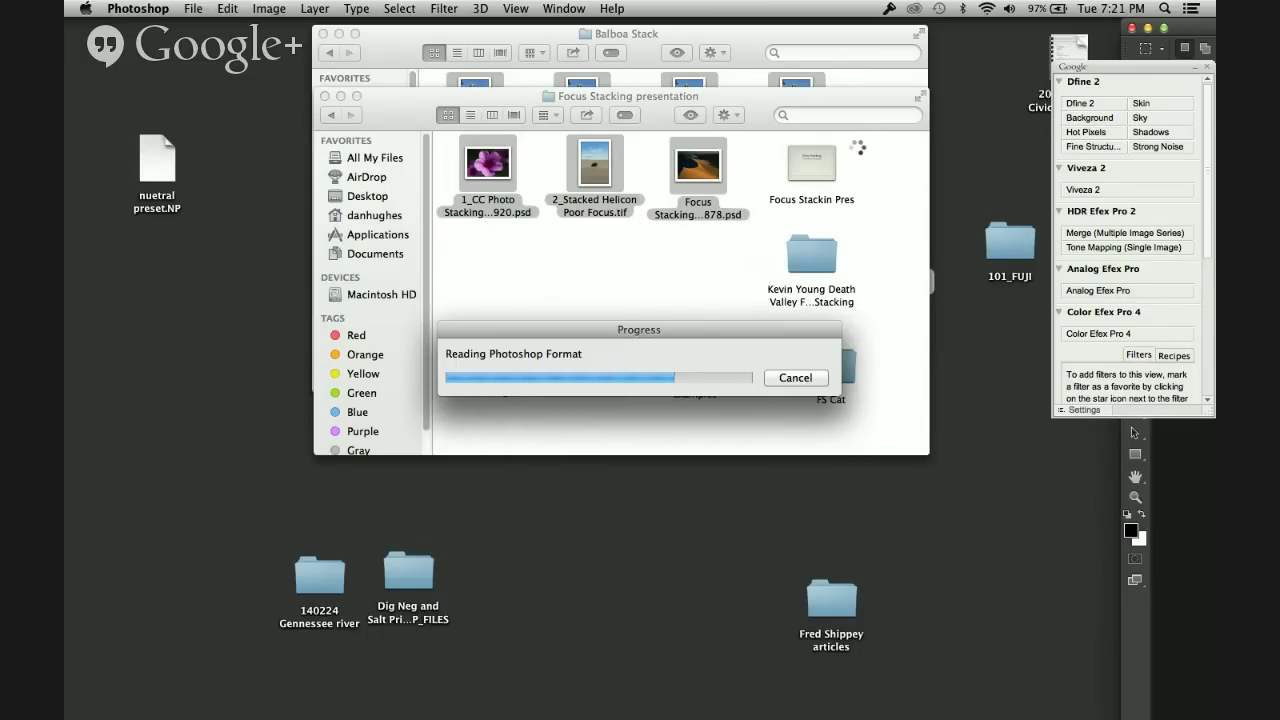
mouse_move(765, 716)
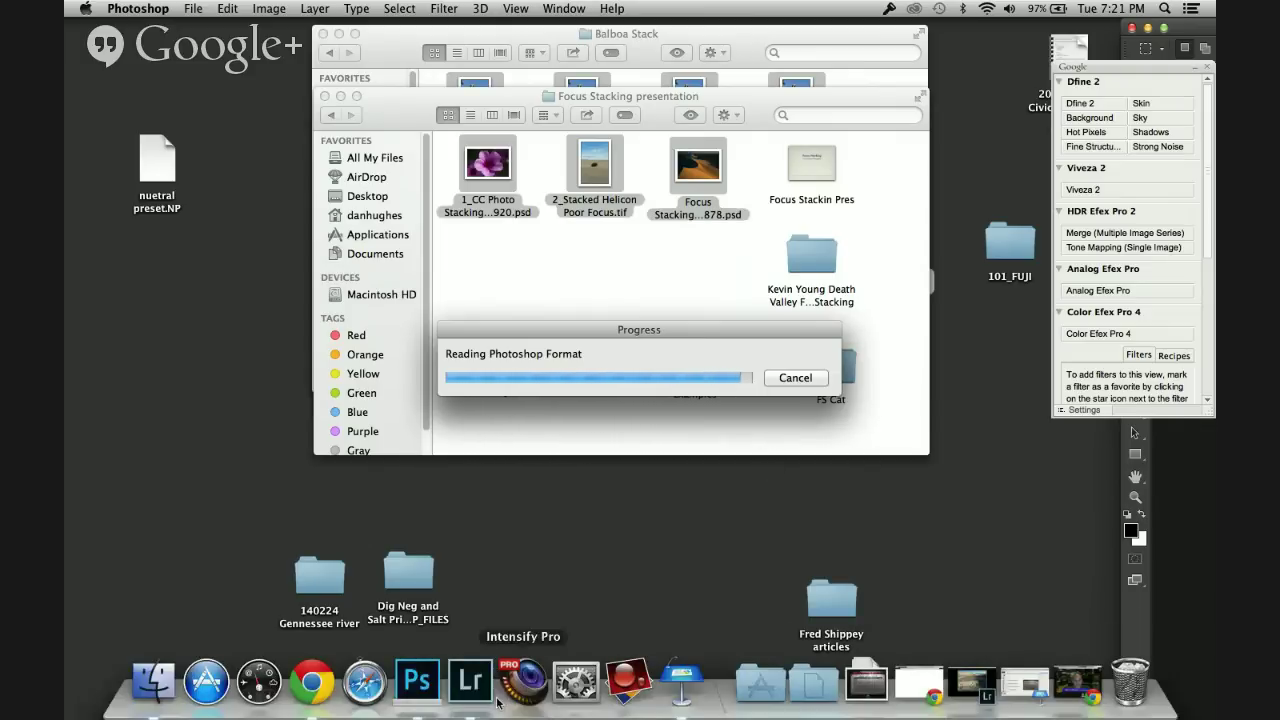
click(470, 682)
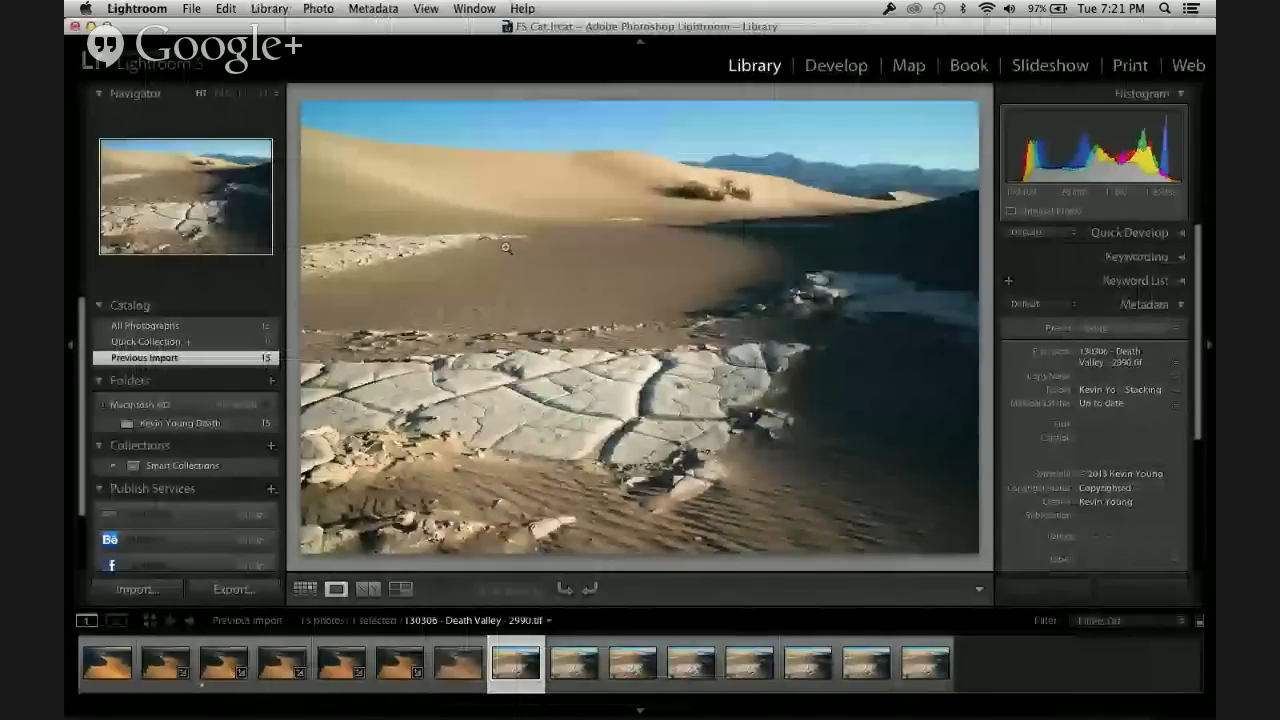
key(super+m)
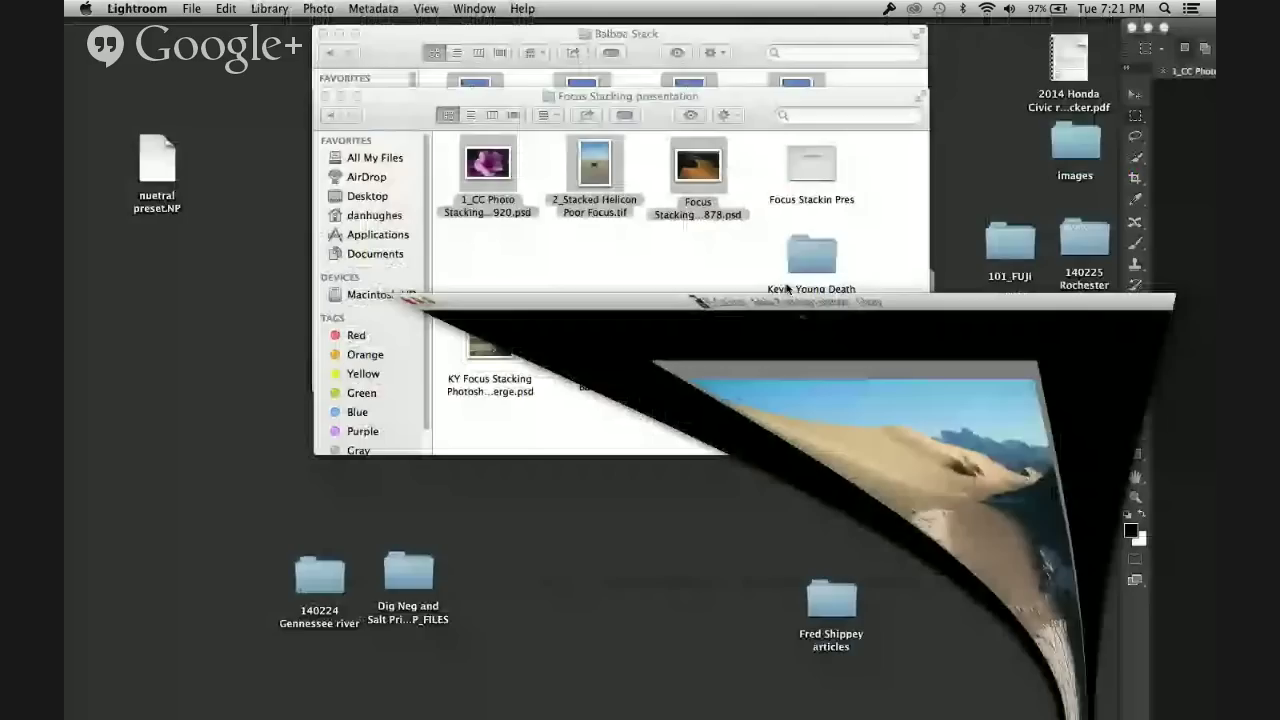
click(1134, 432)
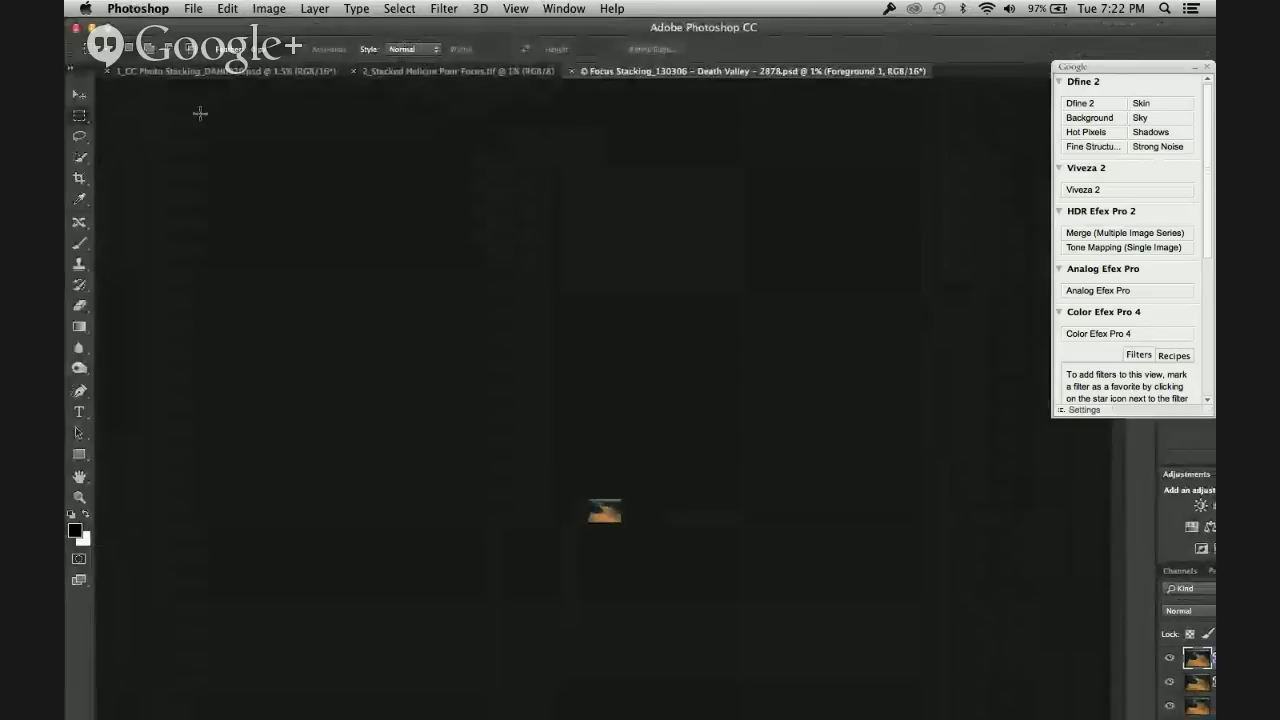
Step: View the Death Valley dune focus stack enlarged at 16.7%
key(super+equal)
key(super+equal)
key(super+equal)
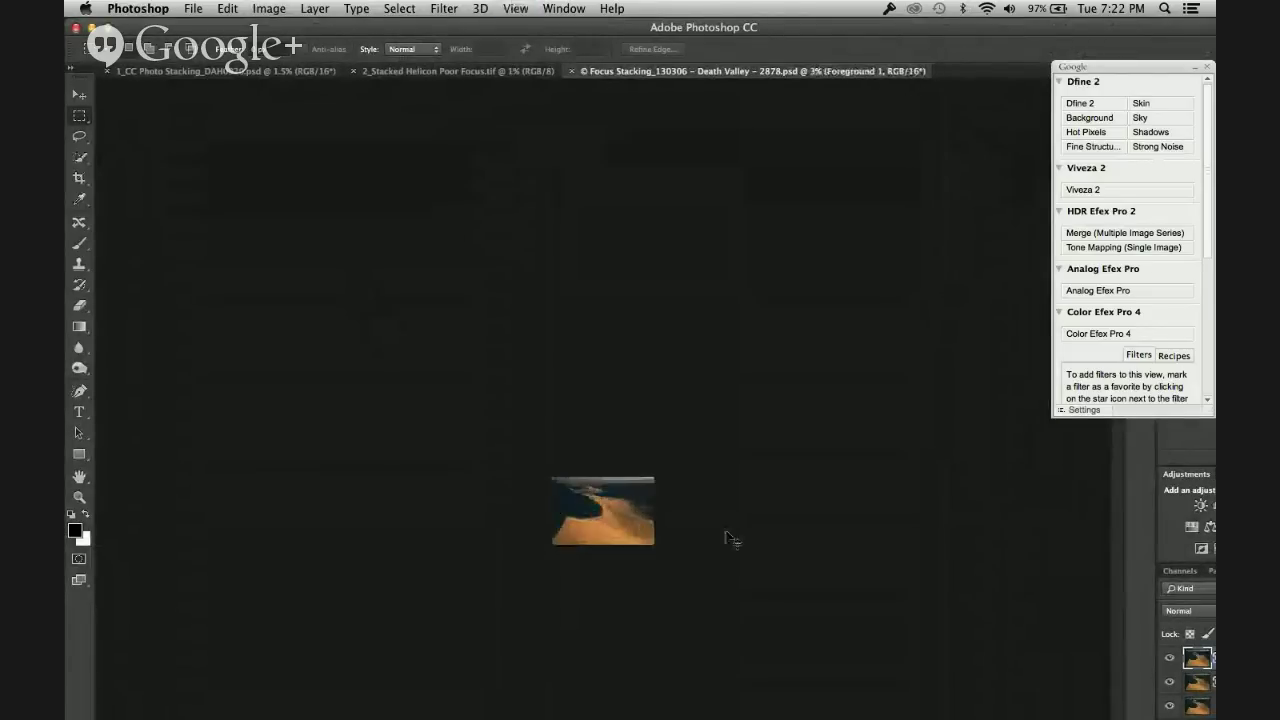
key(super+equal)
key(super+equal)
key(super+equal)
key(super+equal)
key(super+equal)
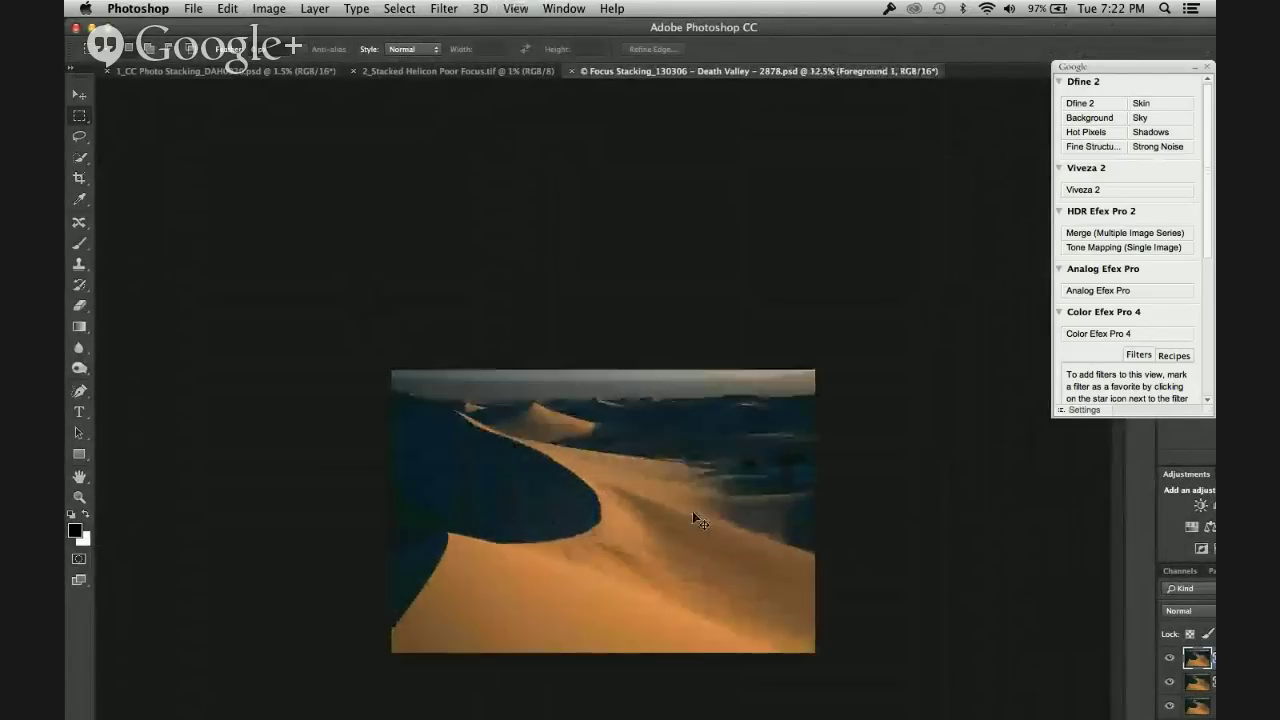
key(super+equal)
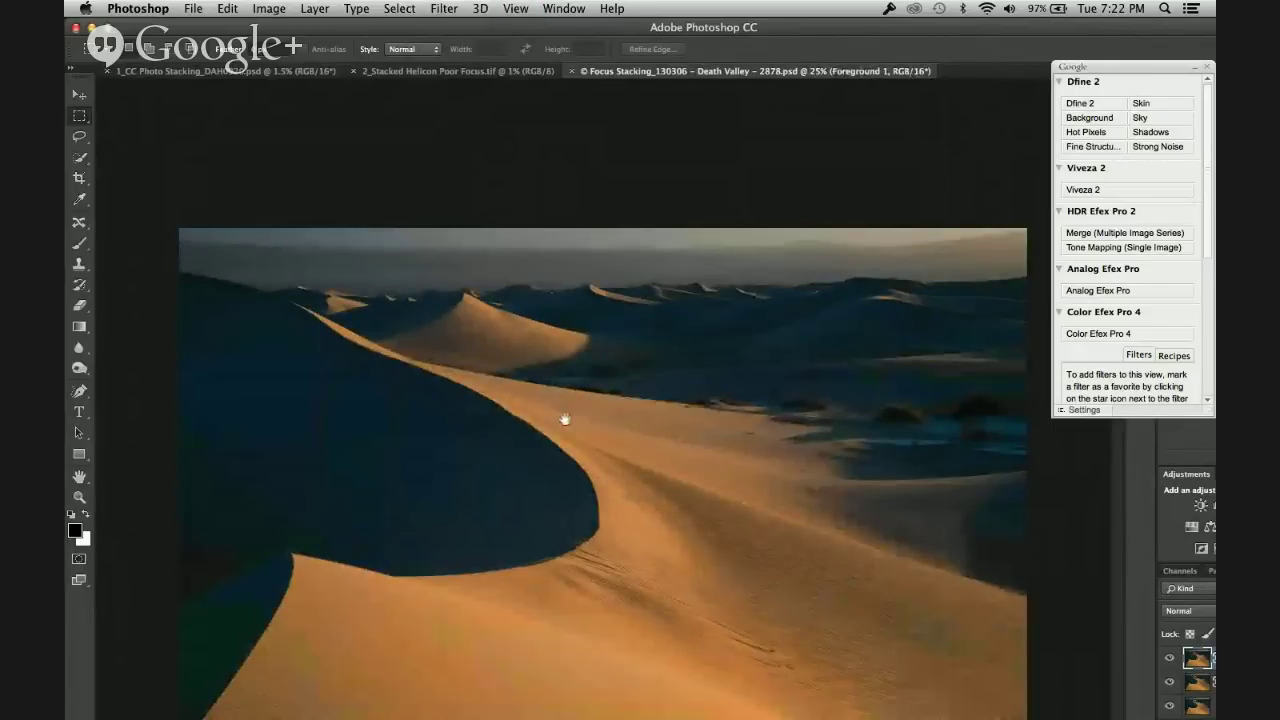
key(super+minus)
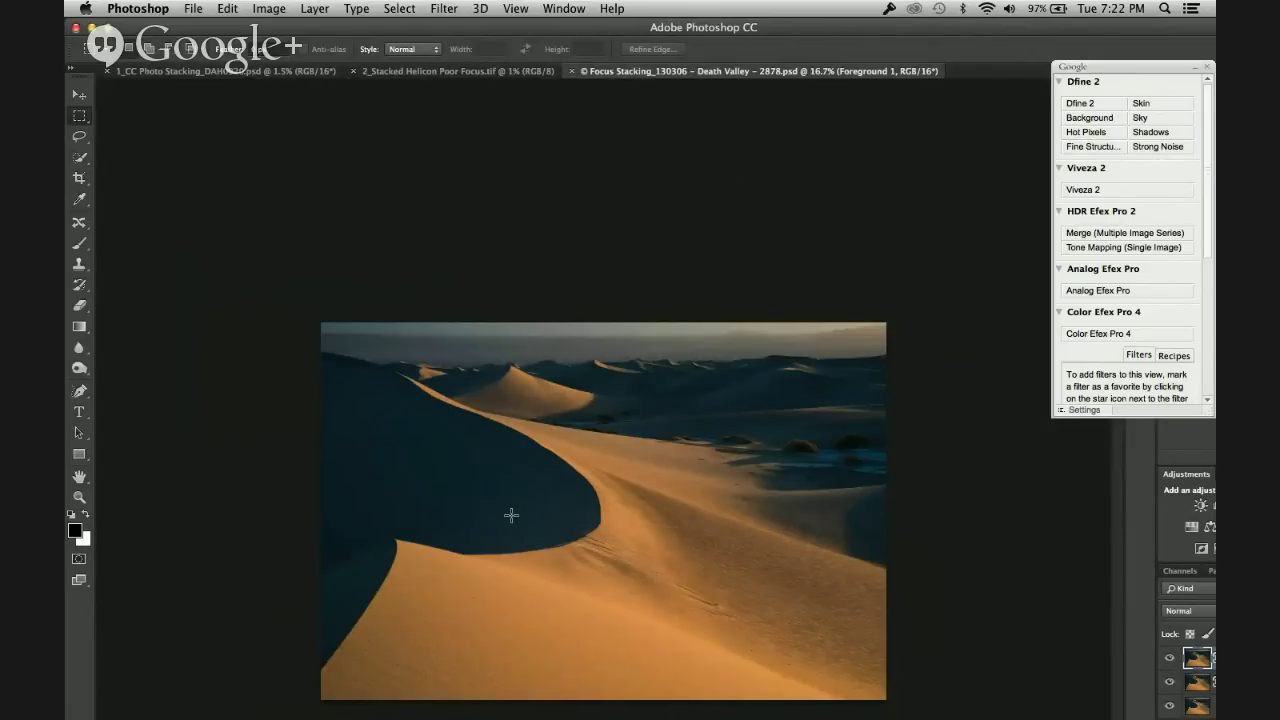
Step: Switch to 2_Stacked Helicon Poor Focus.tif and view it enlarged at 12.5%
click(432, 70)
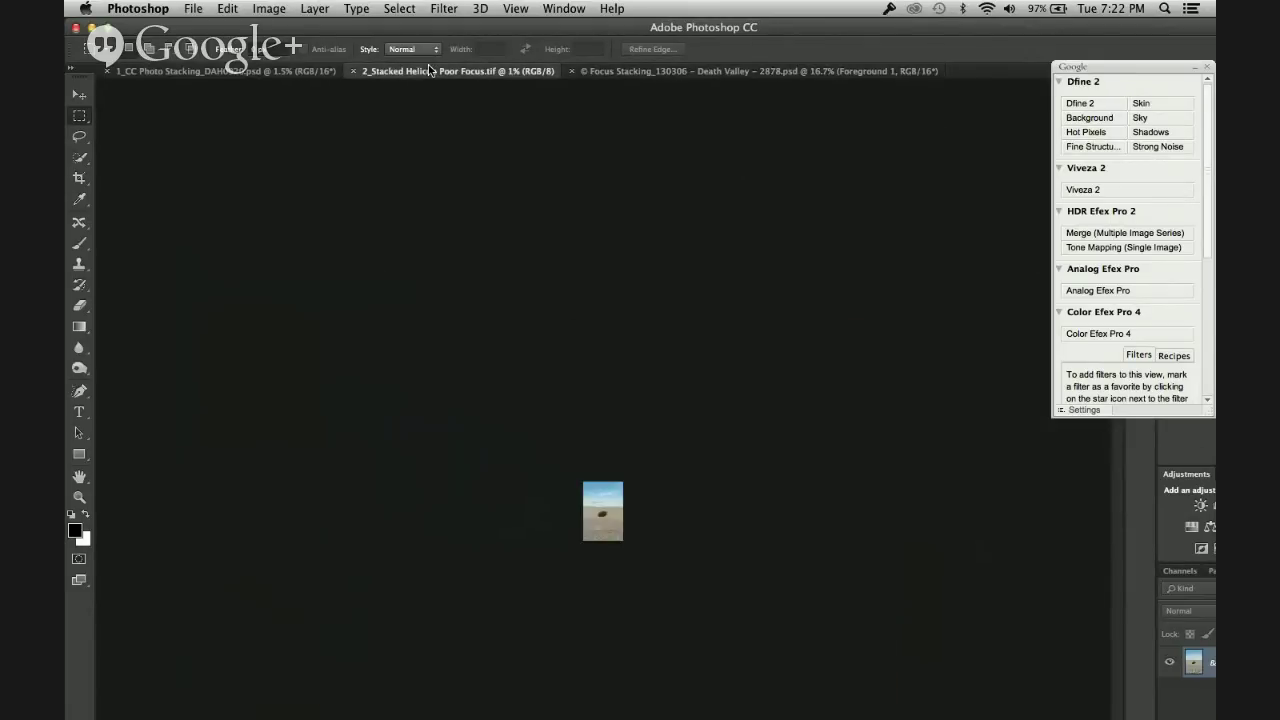
key(super+equal)
key(super+equal)
key(super+equal)
key(super+equal)
key(super+equal)
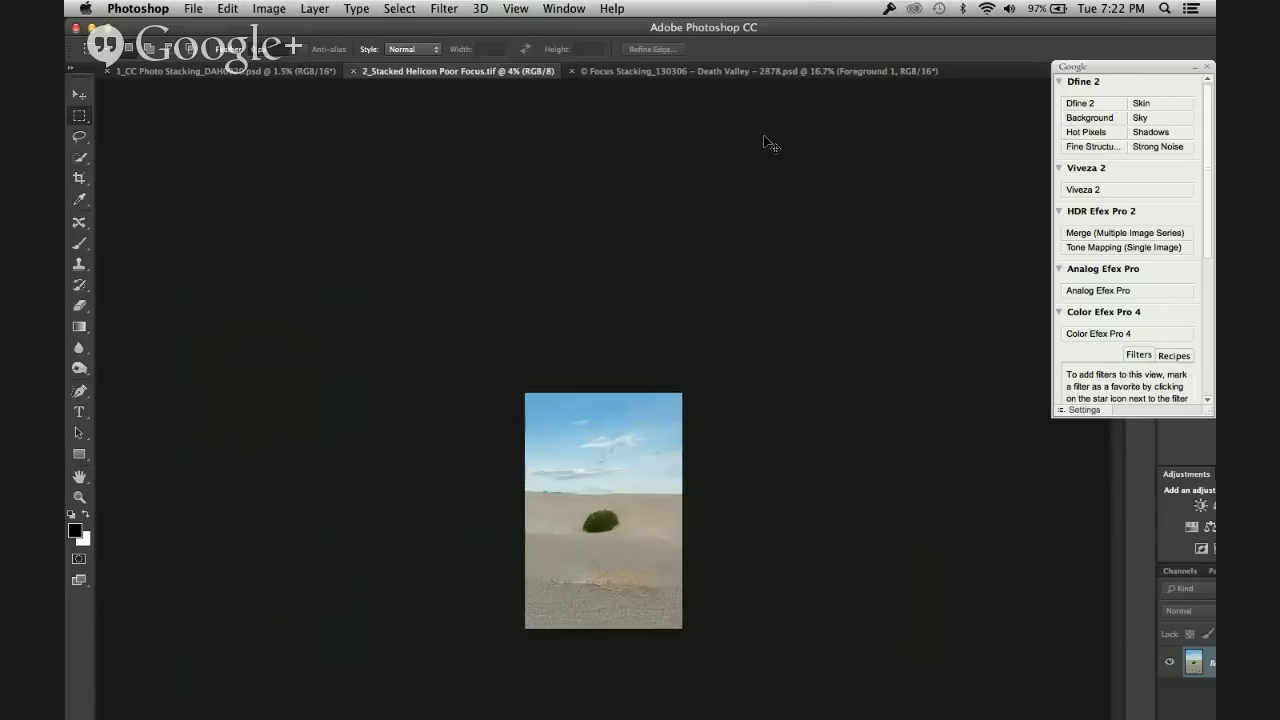
key(super+equal)
key(super+equal)
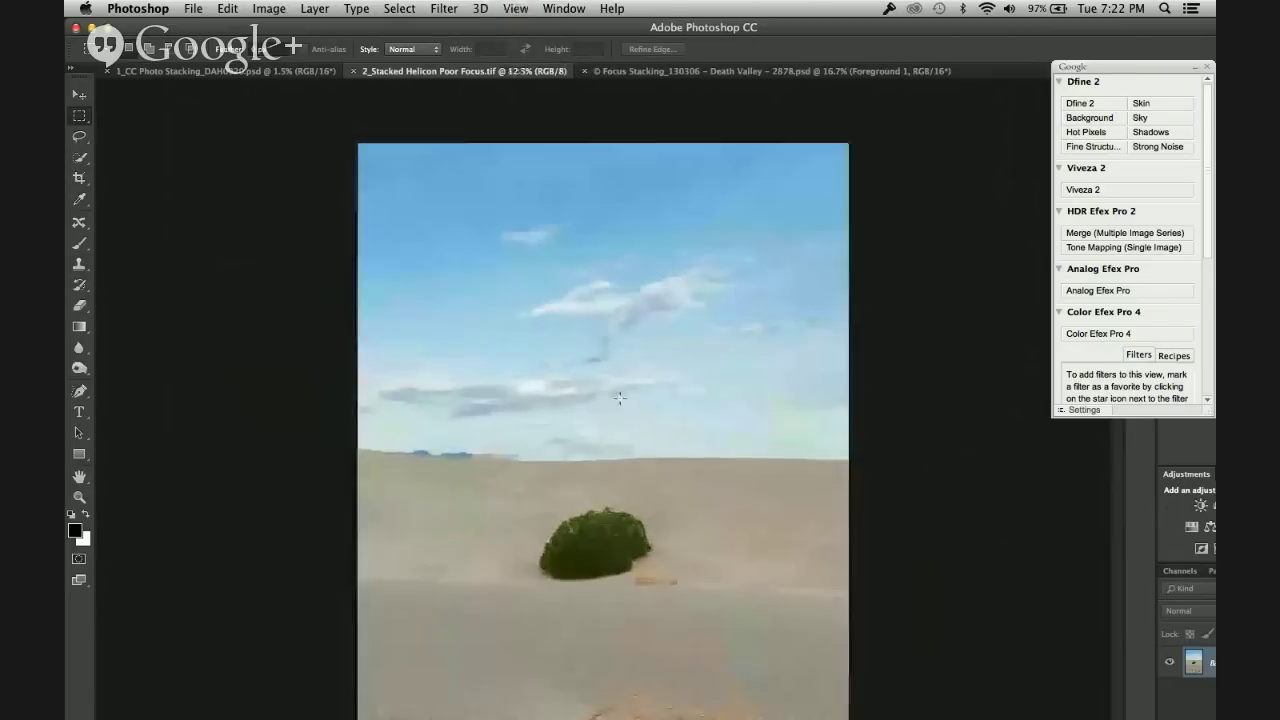
Step: Switch to the 1_CC Photo Stacking flower image and view it enlarged at 33.3%
click(205, 71)
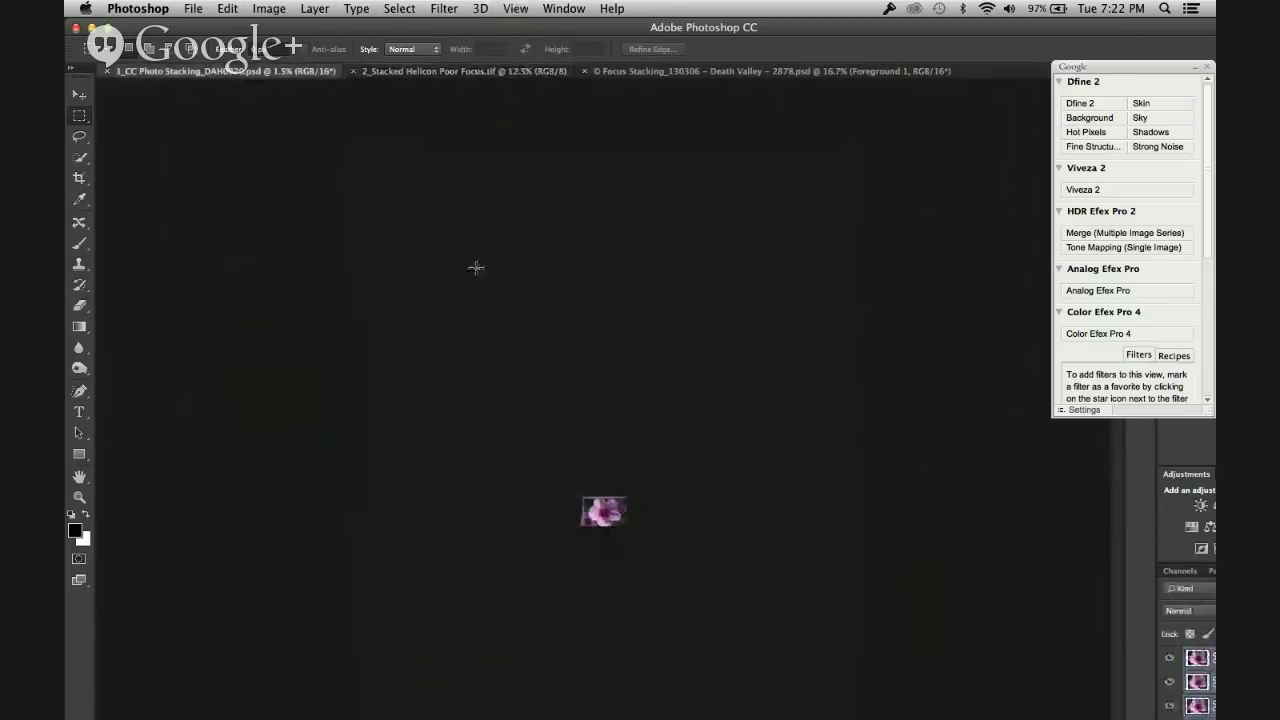
key(super+equal)
key(super+equal)
key(super+equal)
key(super+equal)
key(super+equal)
key(super+equal)
key(super+equal)
key(super+equal)
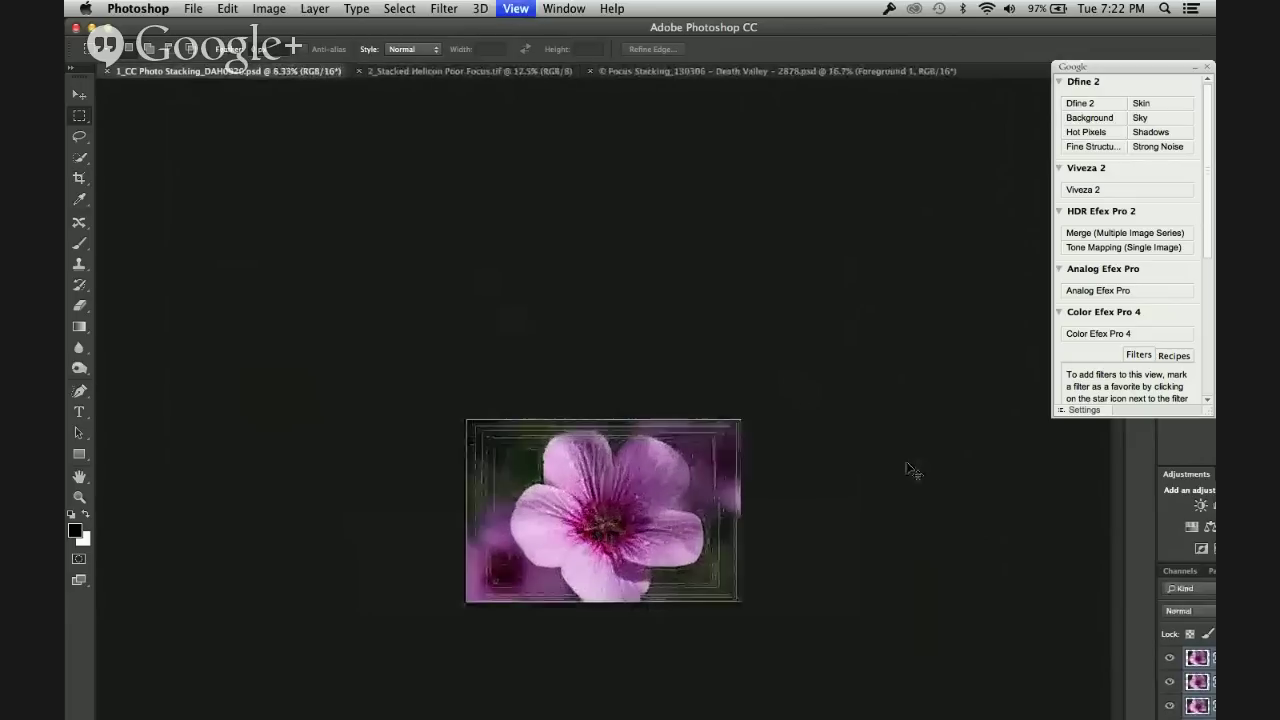
key(super+equal)
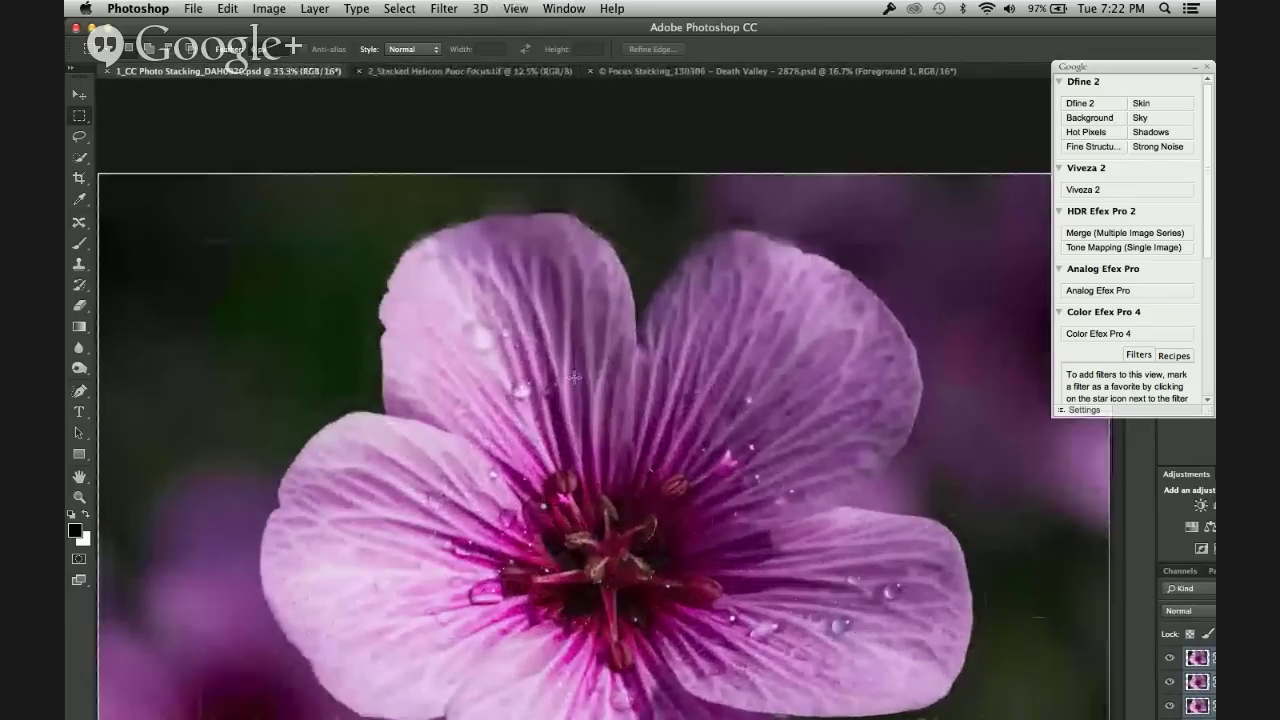
Step: Show the flower image in full-screen mode with the menu bar and collapse the Google plug-in panel
key(f)
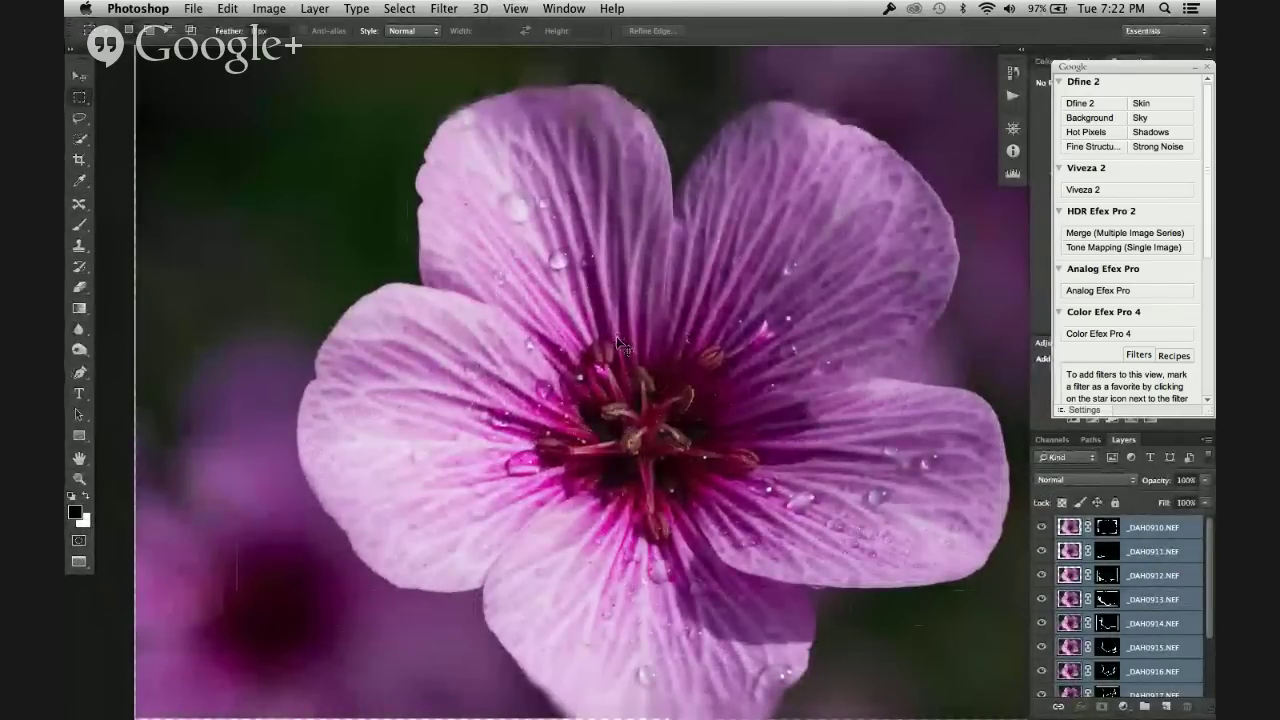
key(super+equal)
drag(476, 201, 393, 396)
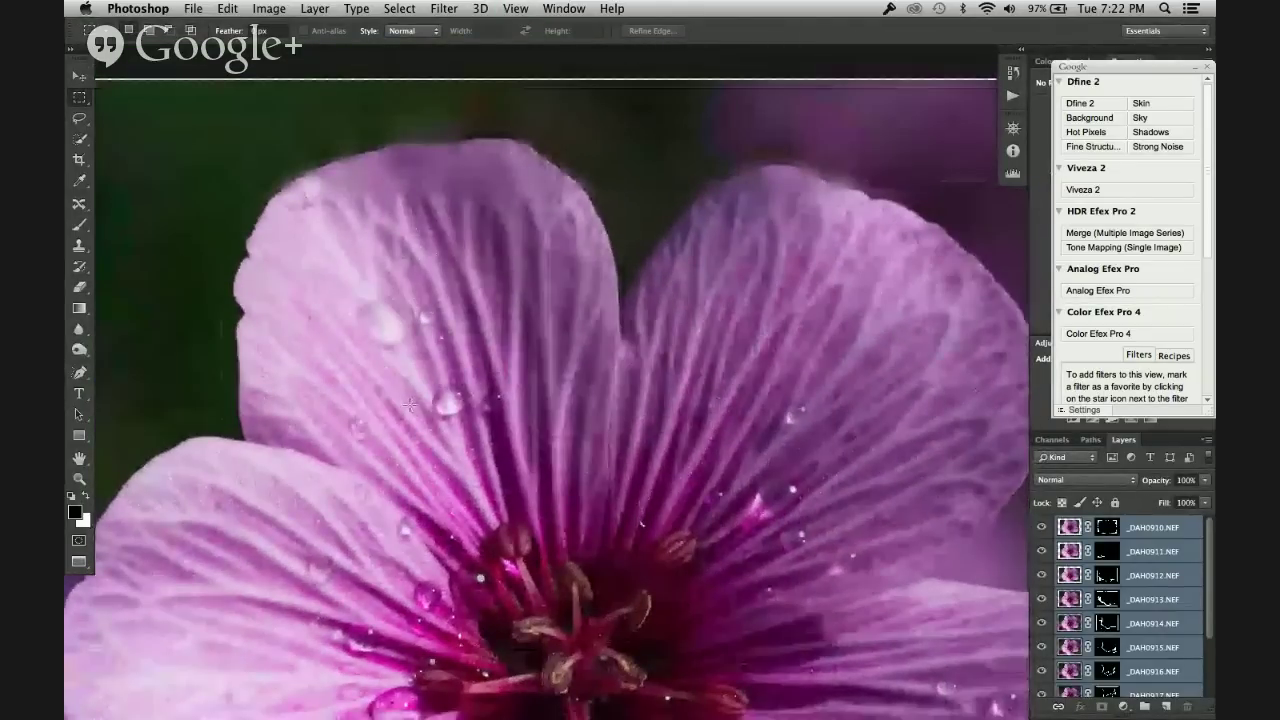
click(1193, 69)
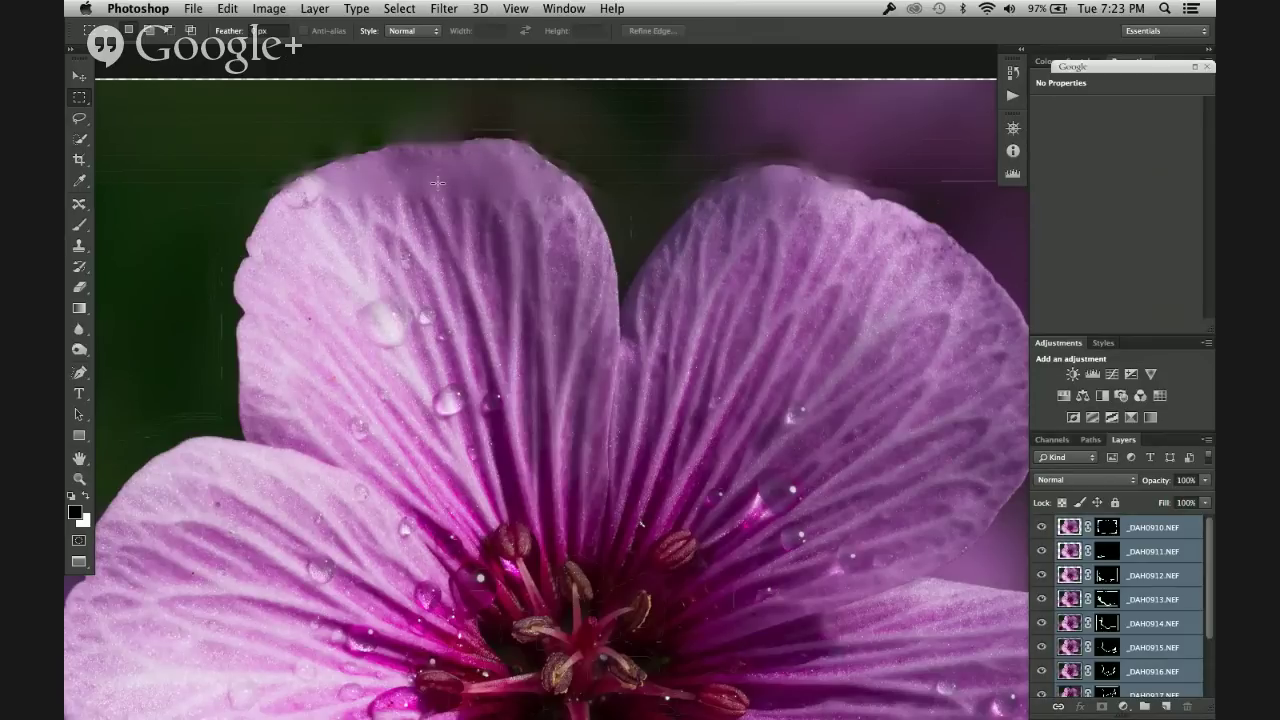
Step: Examine the focus blending in the flower's upper petals, water droplets and central stamens up close
key(super+equal)
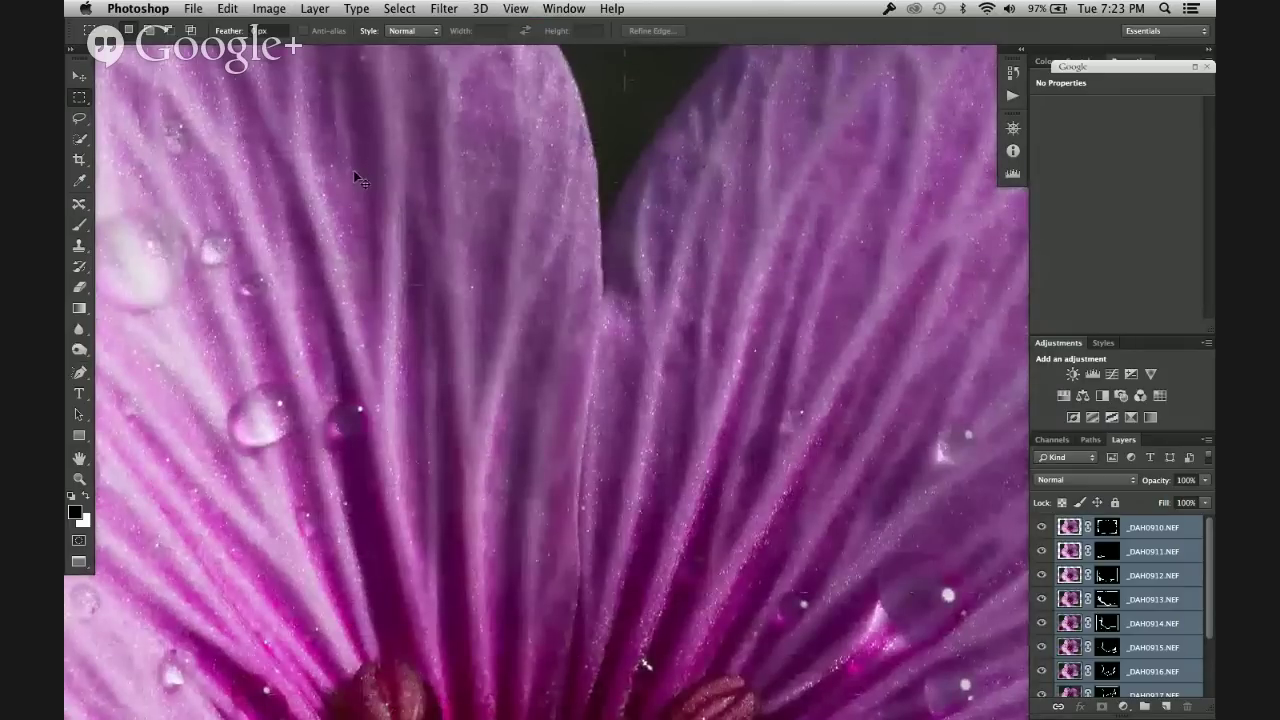
drag(353, 170, 502, 357)
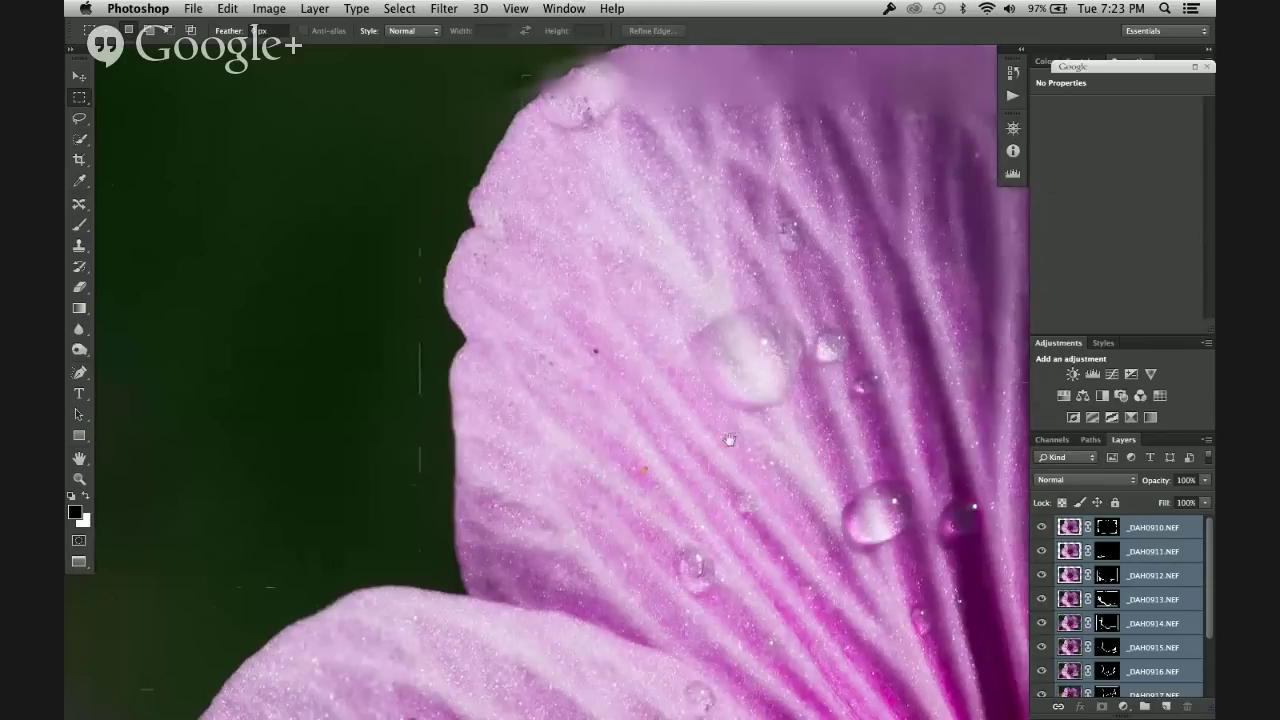
scroll(815, 477, down, 6)
scroll(815, 477, right, 4)
scroll(815, 477, down, 4)
scroll(815, 477, right, 8)
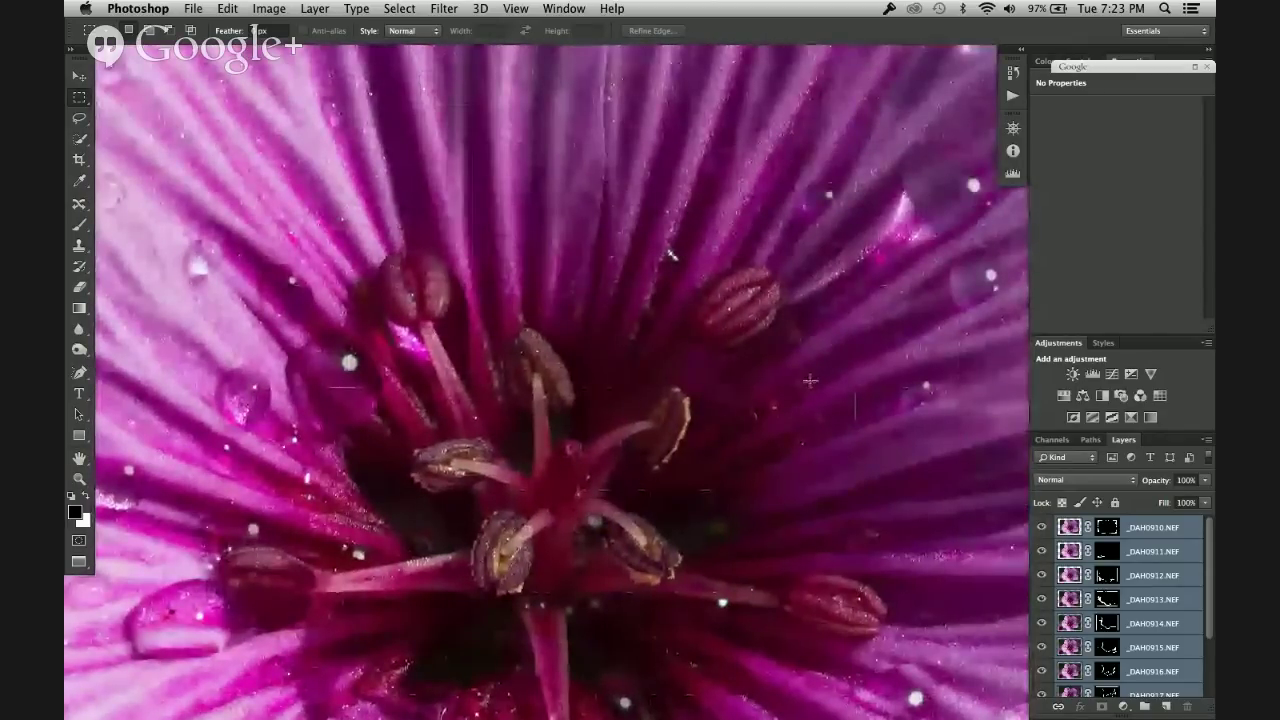
scroll(648, 464, down, 5)
scroll(648, 464, left, 1)
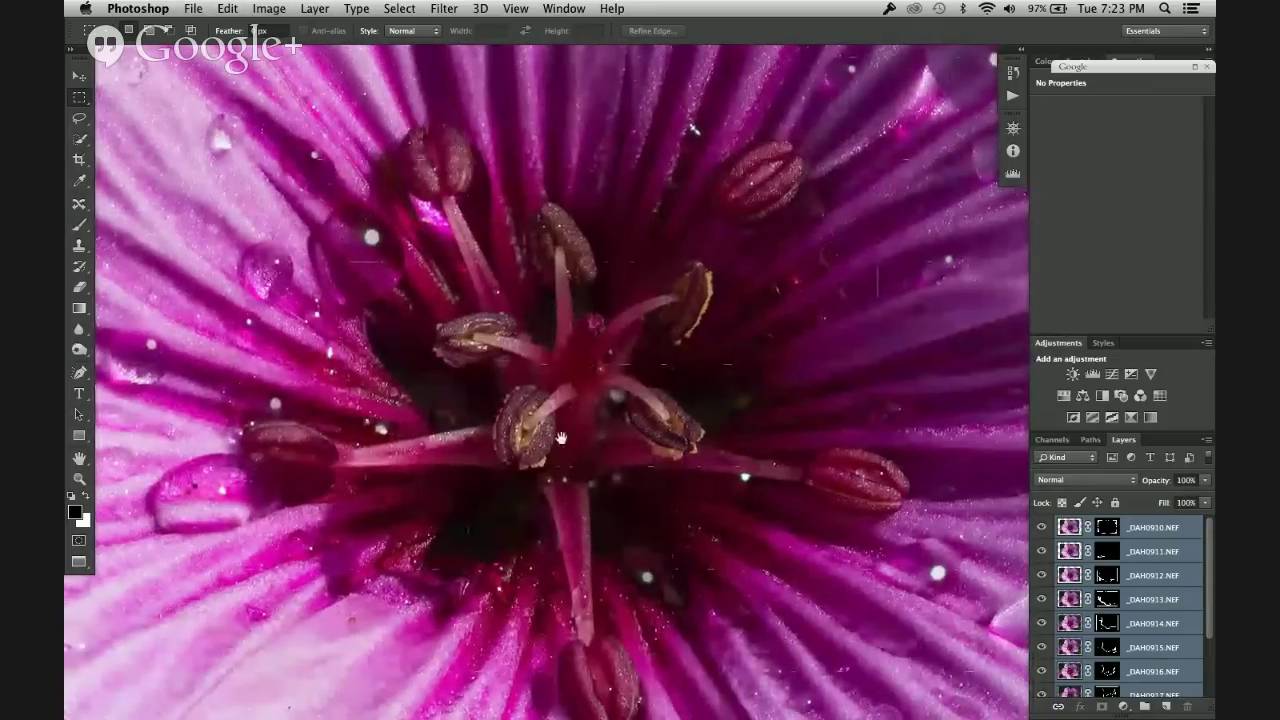
Step: Inspect the sharpness of the flower's lower petals and their edges against the purple background
scroll(520, 515, down, 10)
scroll(520, 515, left, 3)
scroll(540, 512, left, 10)
scroll(540, 512, down, 3)
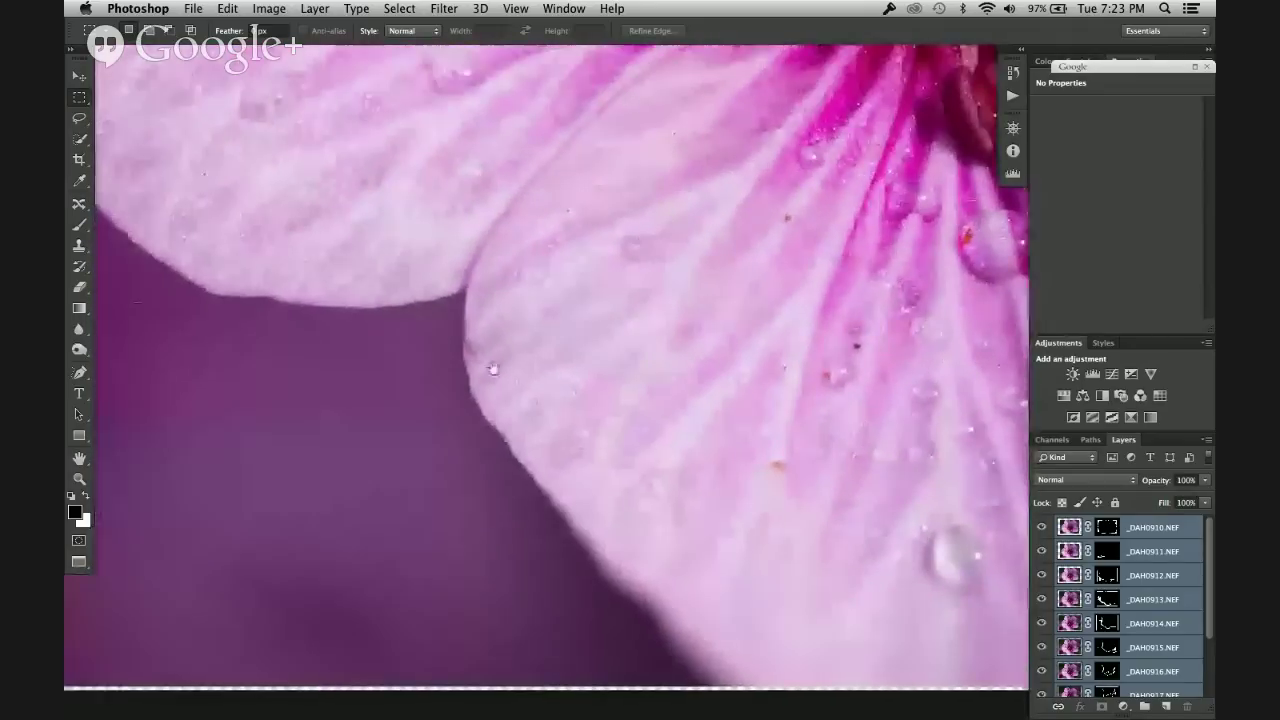
scroll(568, 403, up, 5)
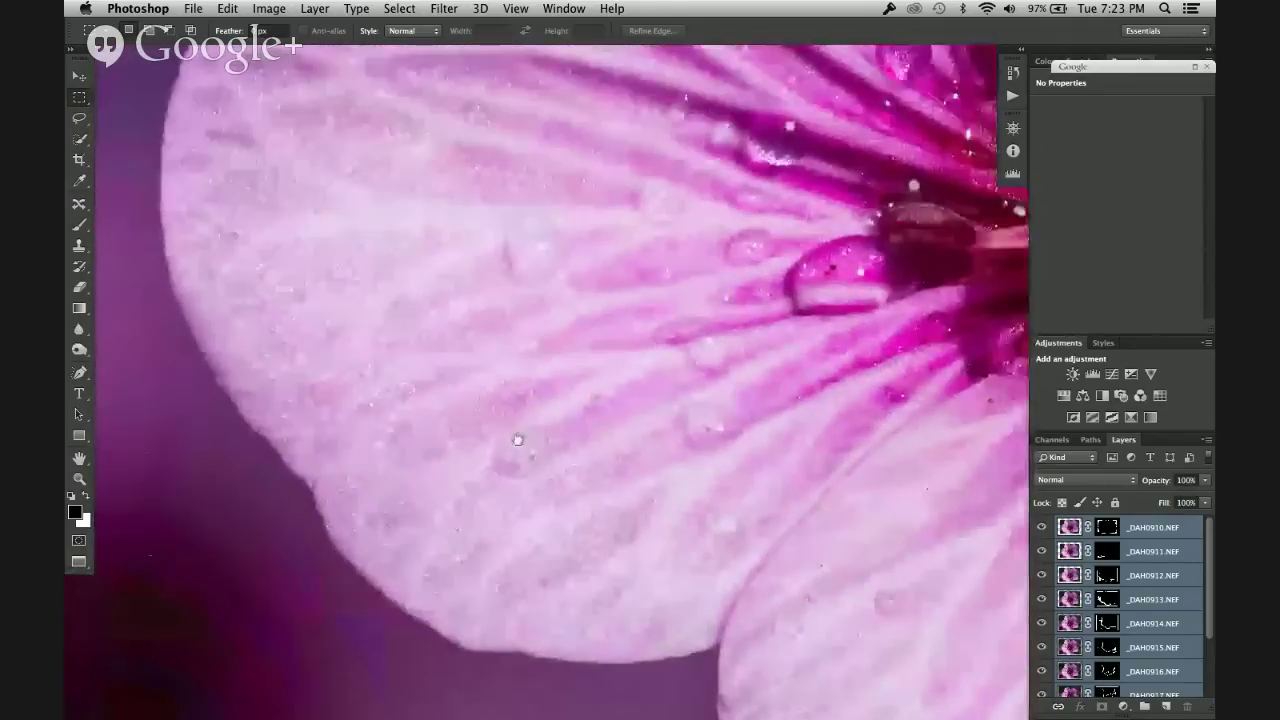
scroll(480, 366, down, 5)
scroll(480, 366, right, 5)
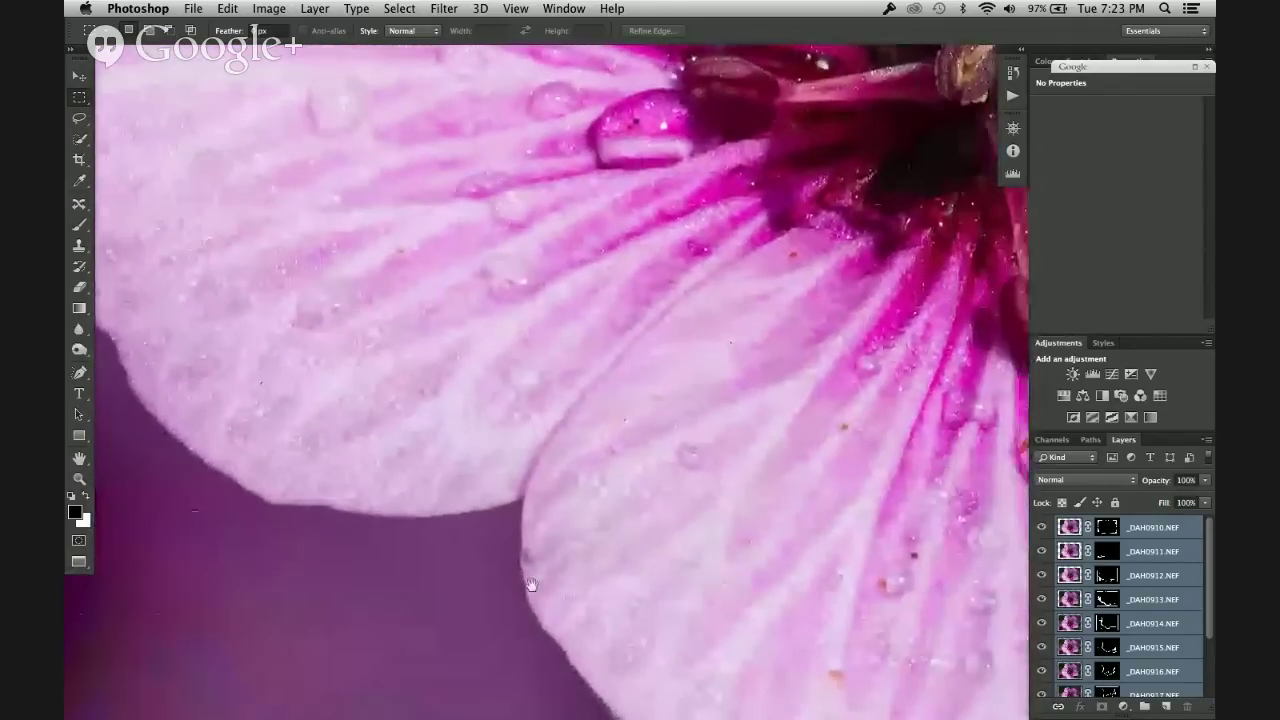
Step: Examine the tip and veins of the flower's upper-left petal for blurred areas in the stack
scroll(506, 367, up, 10)
scroll(506, 367, left, 3)
scroll(506, 367, up, 10)
scroll(506, 367, left, 8)
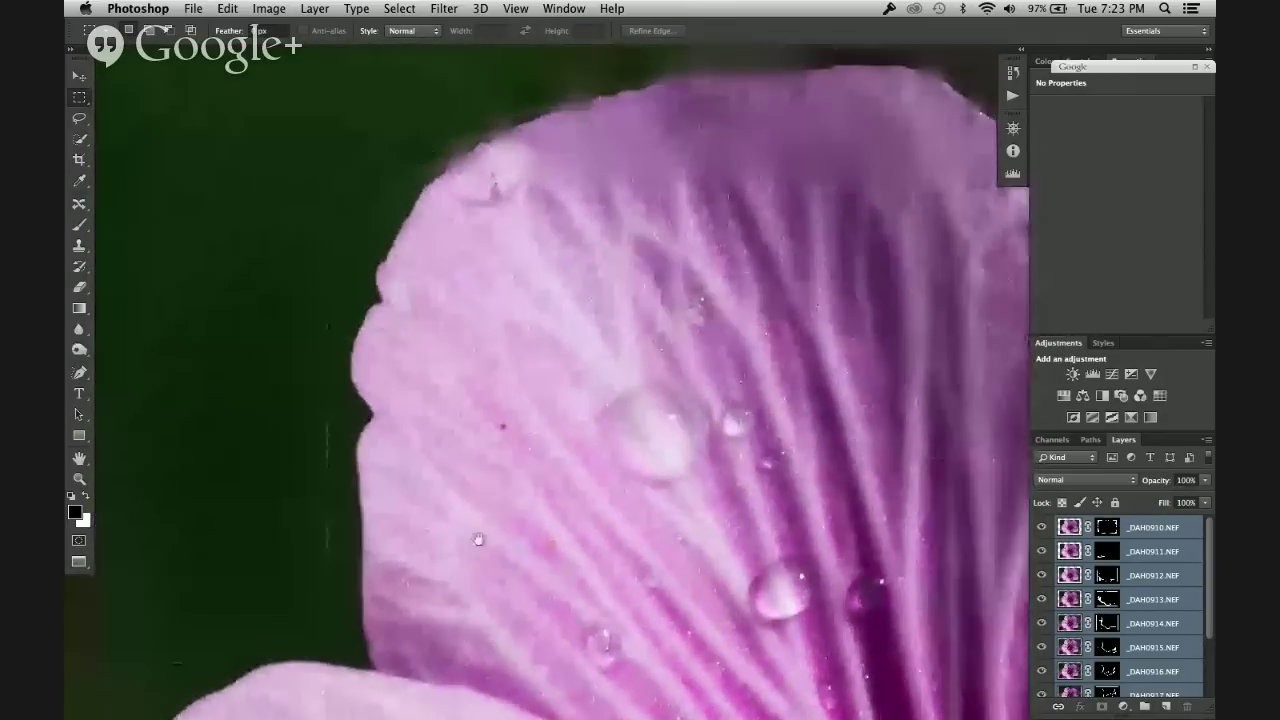
scroll(495, 528, right, 3)
scroll(495, 528, up, 1)
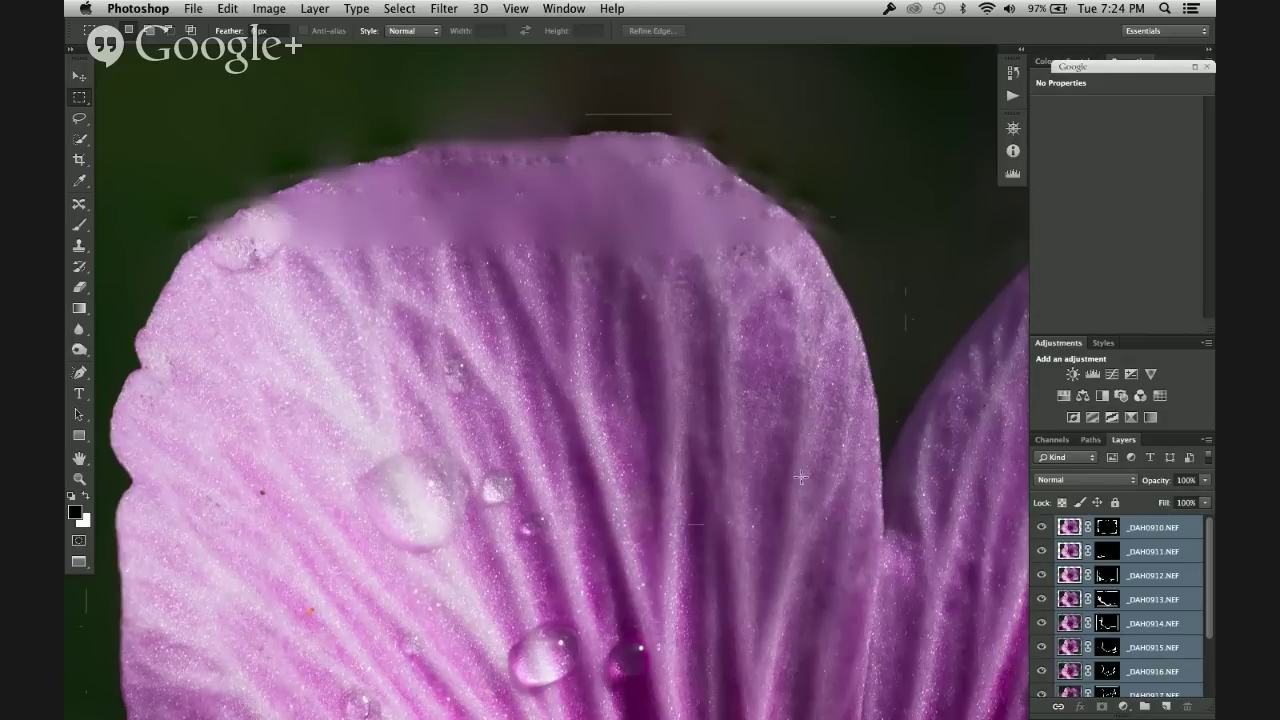
scroll(800, 476, up, 3)
scroll(700, 460, down, 3)
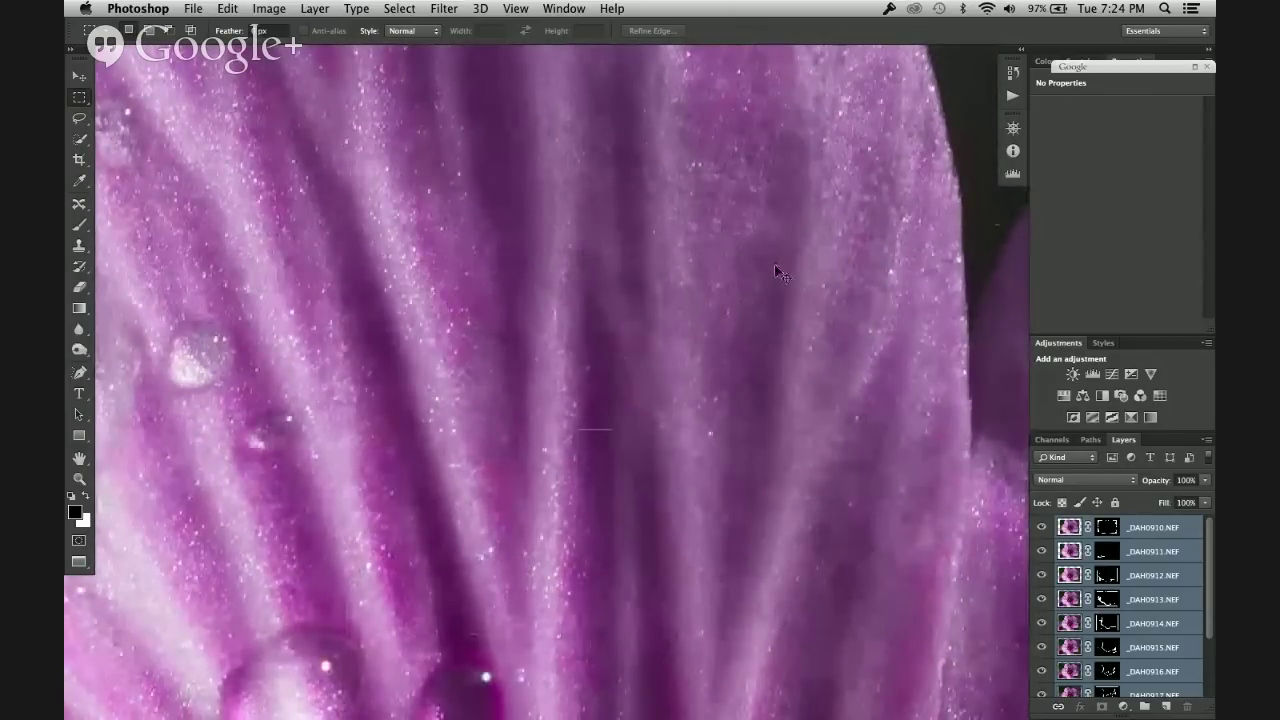
Step: Close the flower image and display the desert bush image fitted to the screen, then enlarged around the bush
key(super+w)
key(super+0)
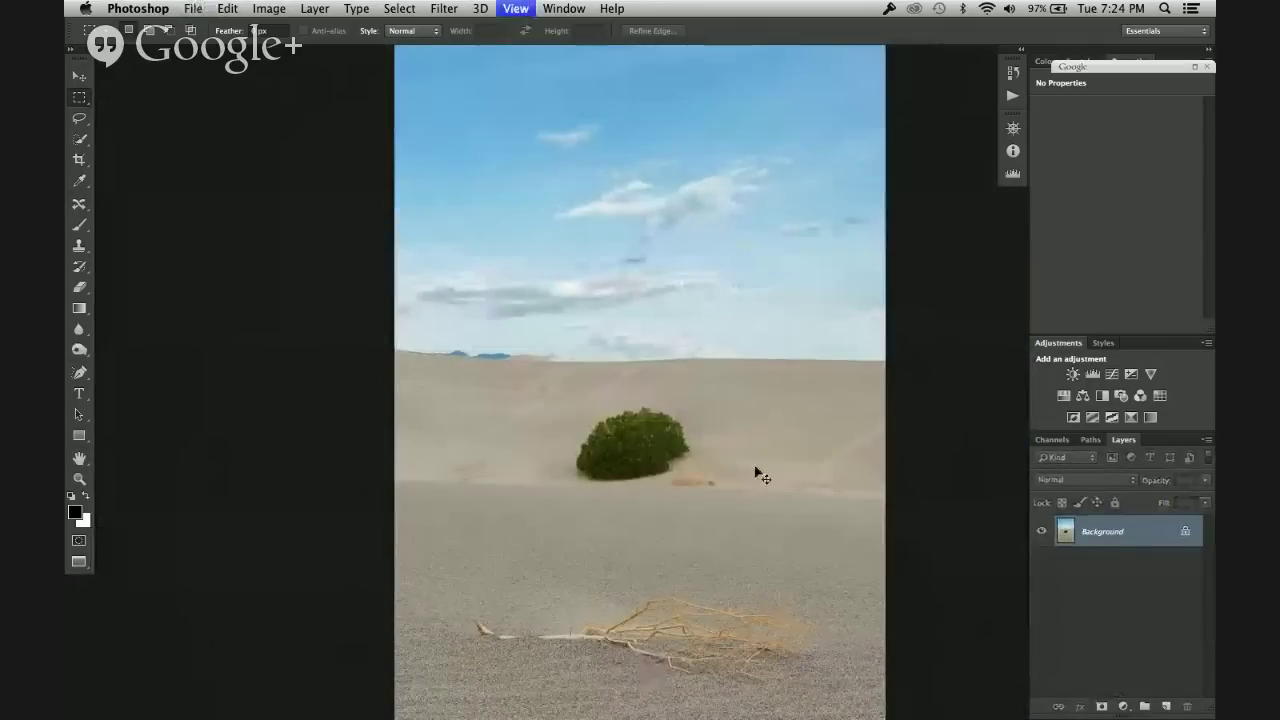
key(super+plus)
key(super+plus)
key(super+plus)
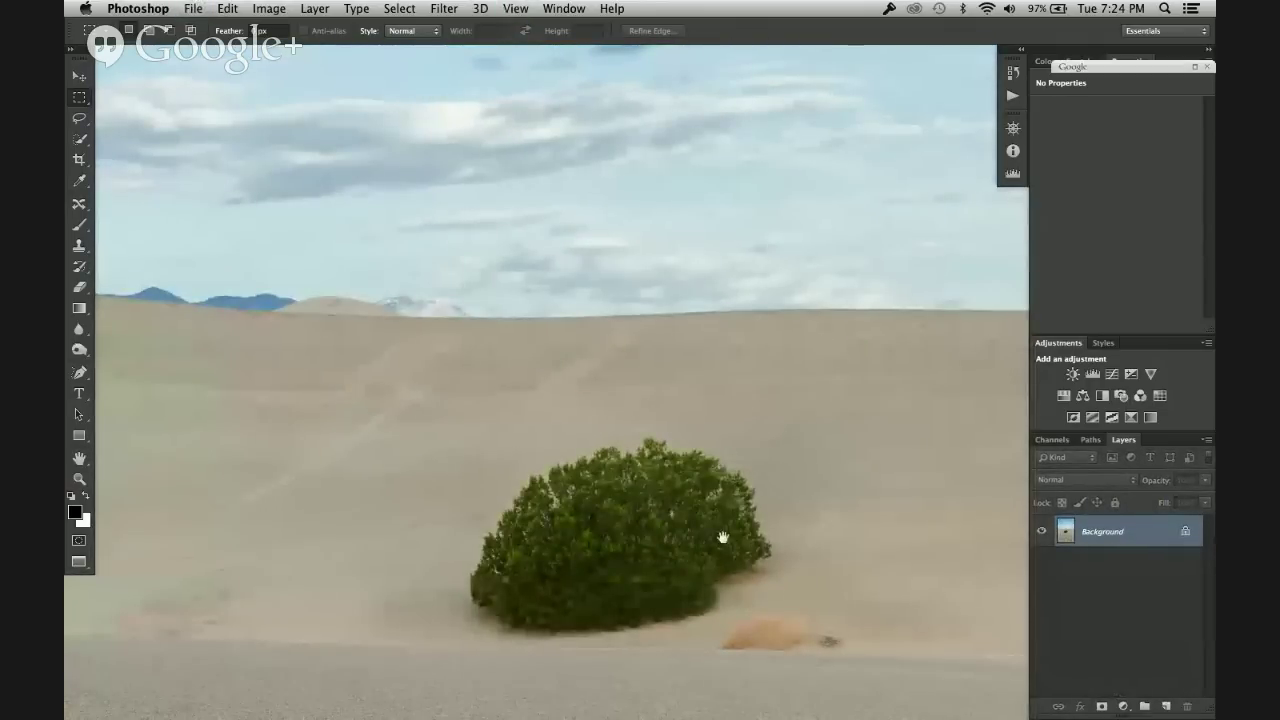
Step: Examine the sand and dry branch in the desert image's foreground for bands of poor focus
drag(722, 538, 1030, 196)
drag(985, 318, 968, 366)
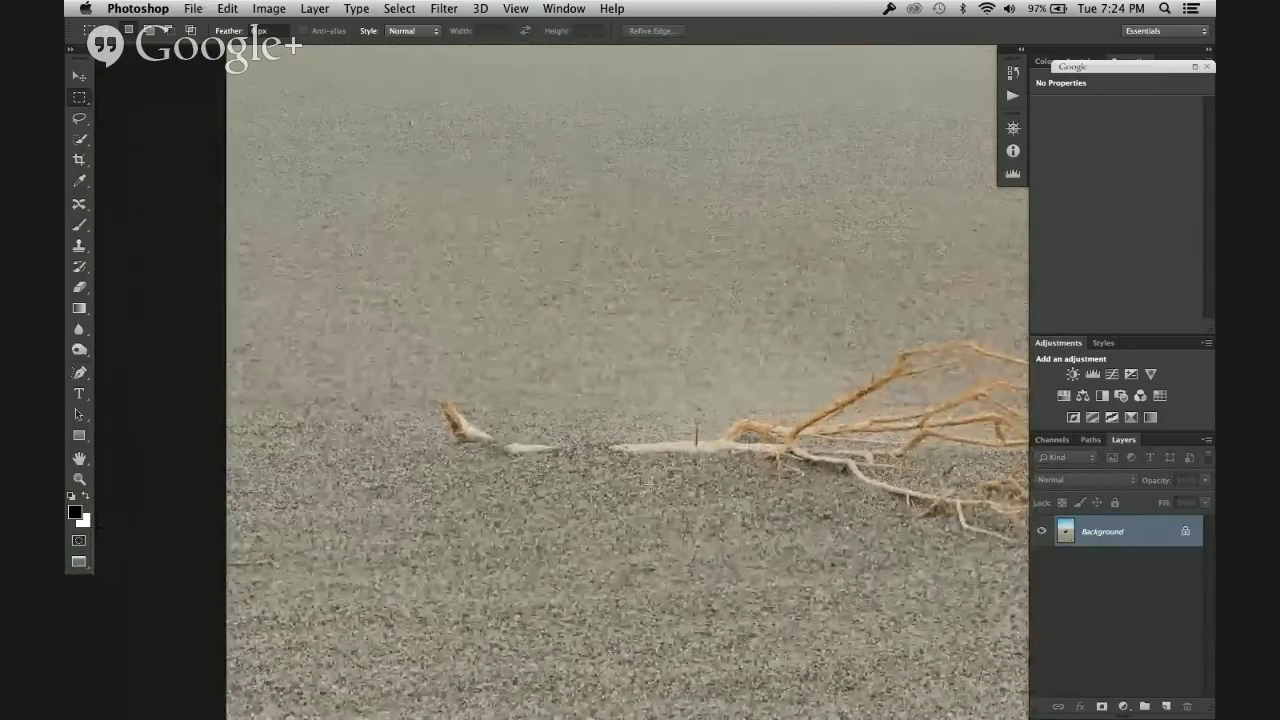
drag(651, 543, 640, 375)
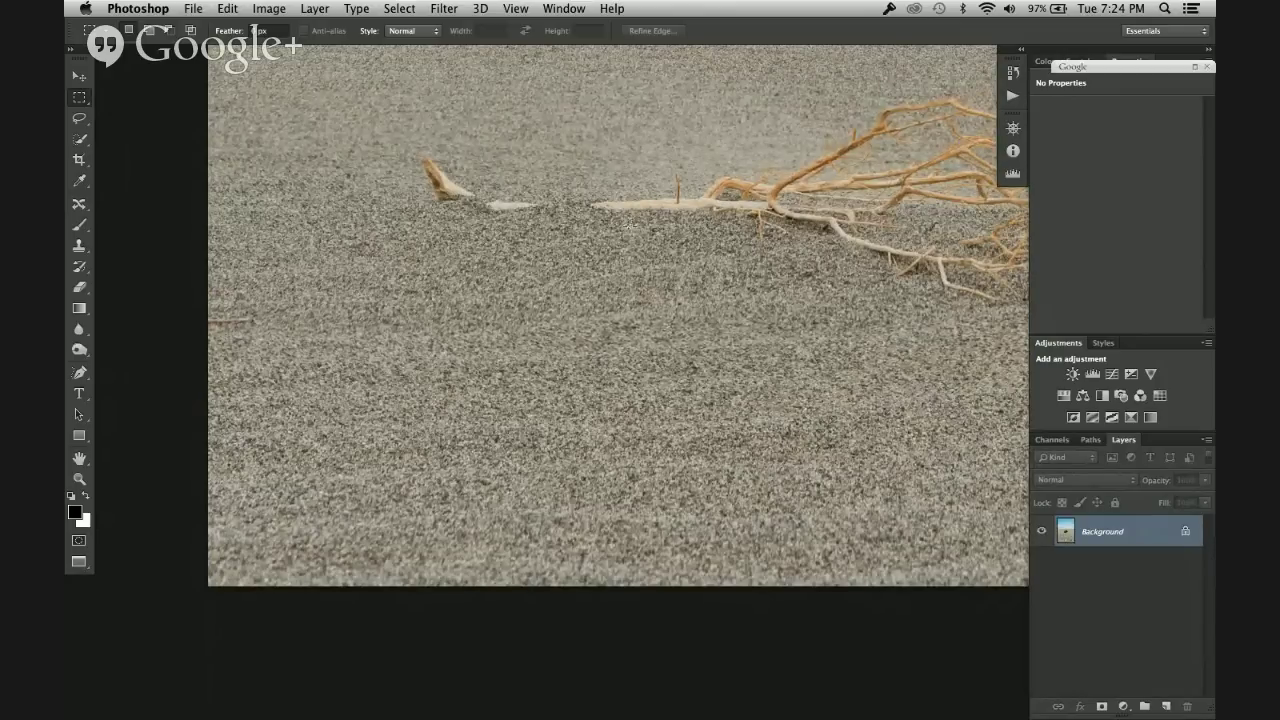
drag(633, 239, 620, 320)
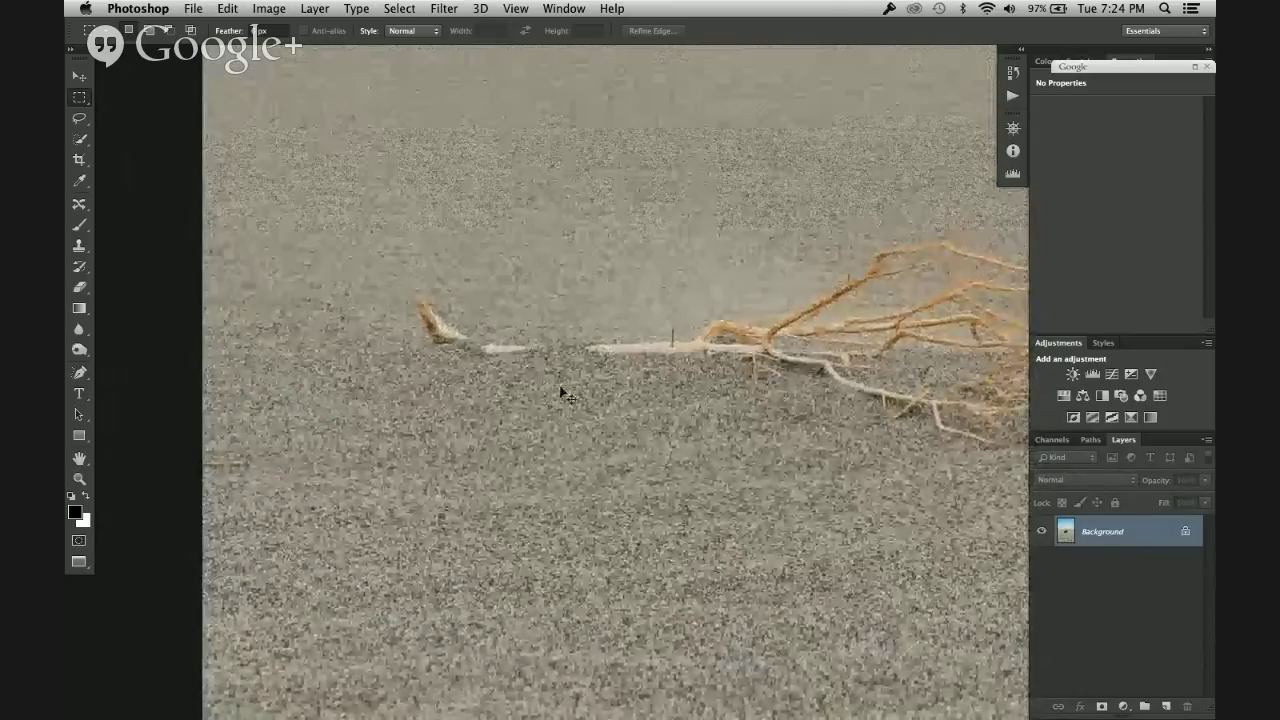
key(super+equal)
drag(591, 311, 588, 443)
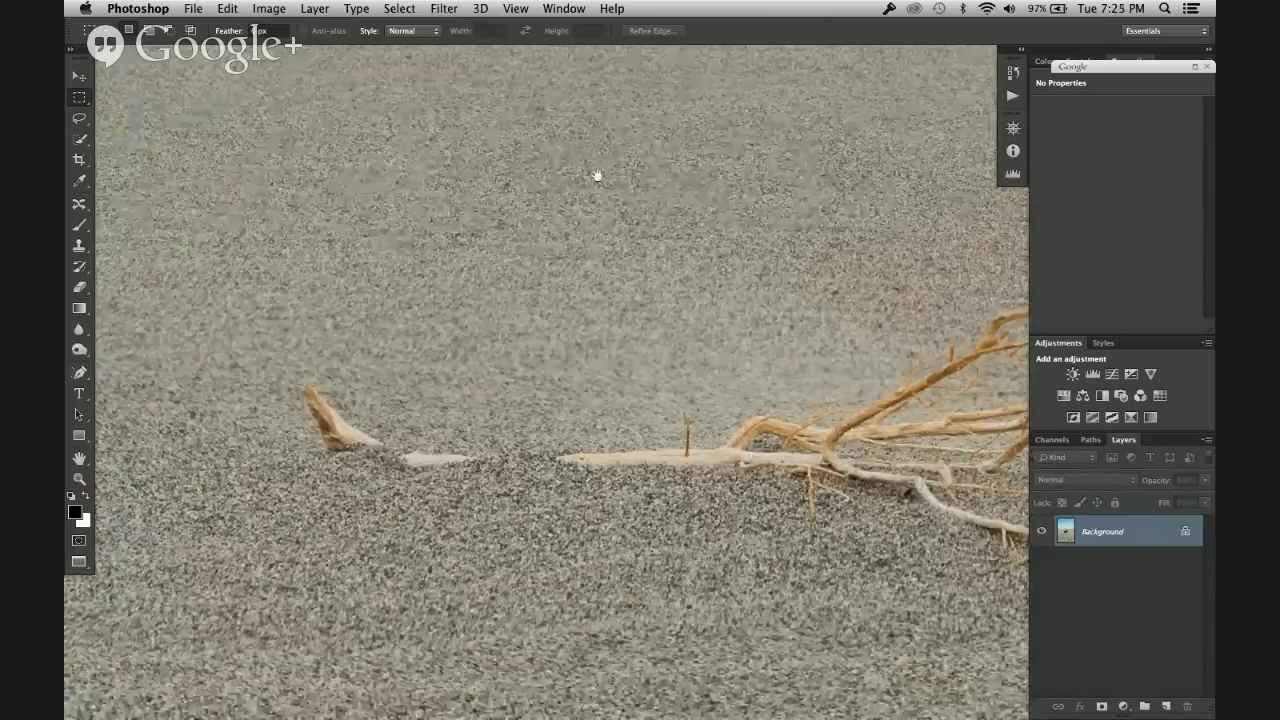
drag(600, 189, 618, 361)
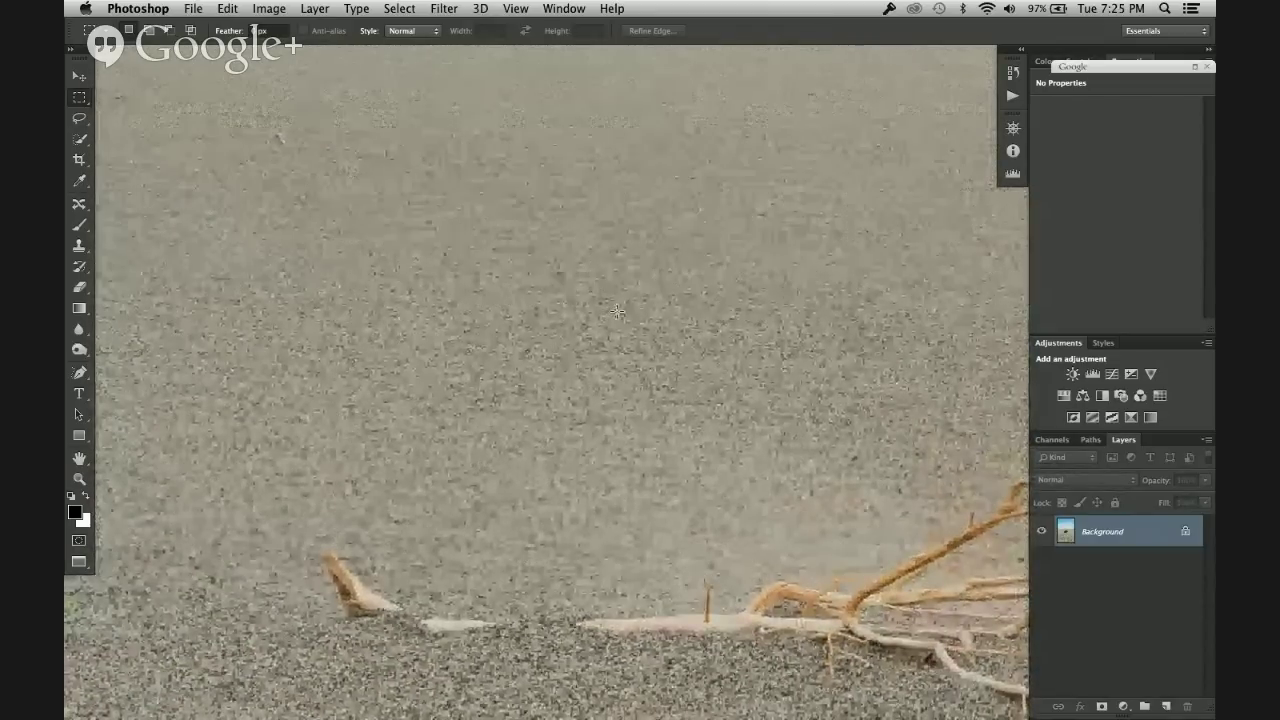
Step: Close the desert bush image and display the sand dunes image enlarged, with the Move tool active
key(super+0)
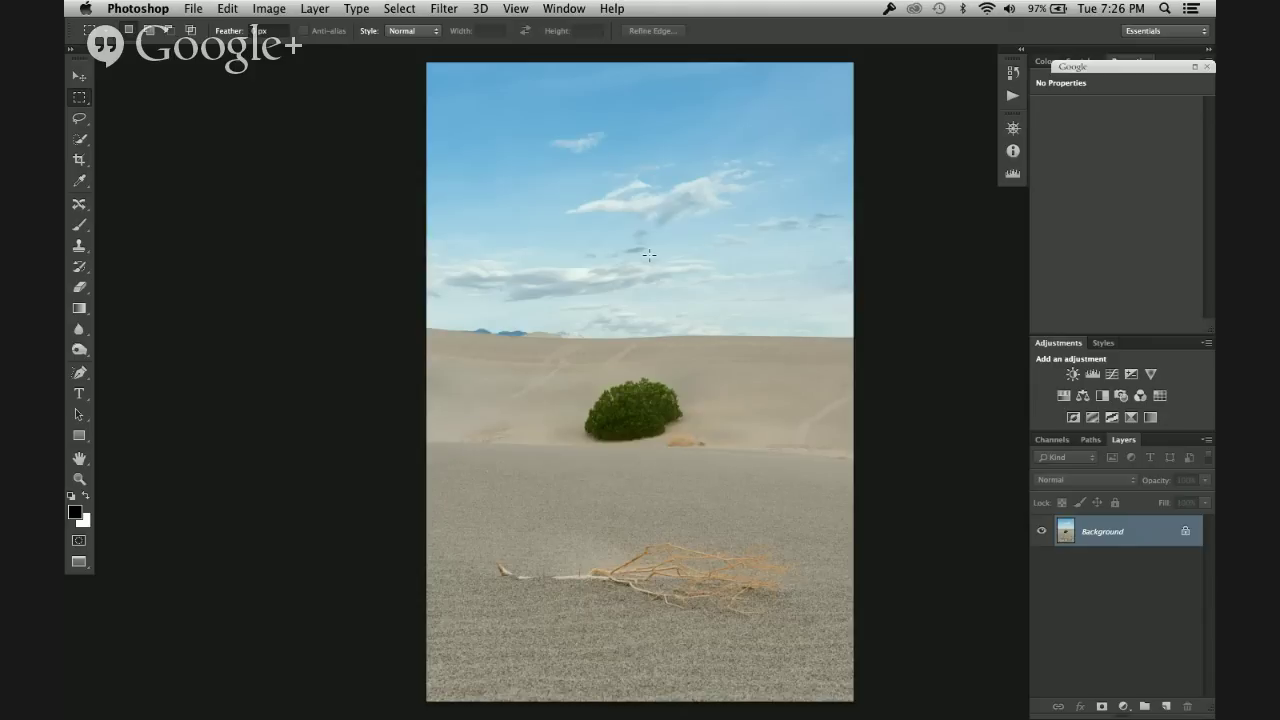
key(super+w)
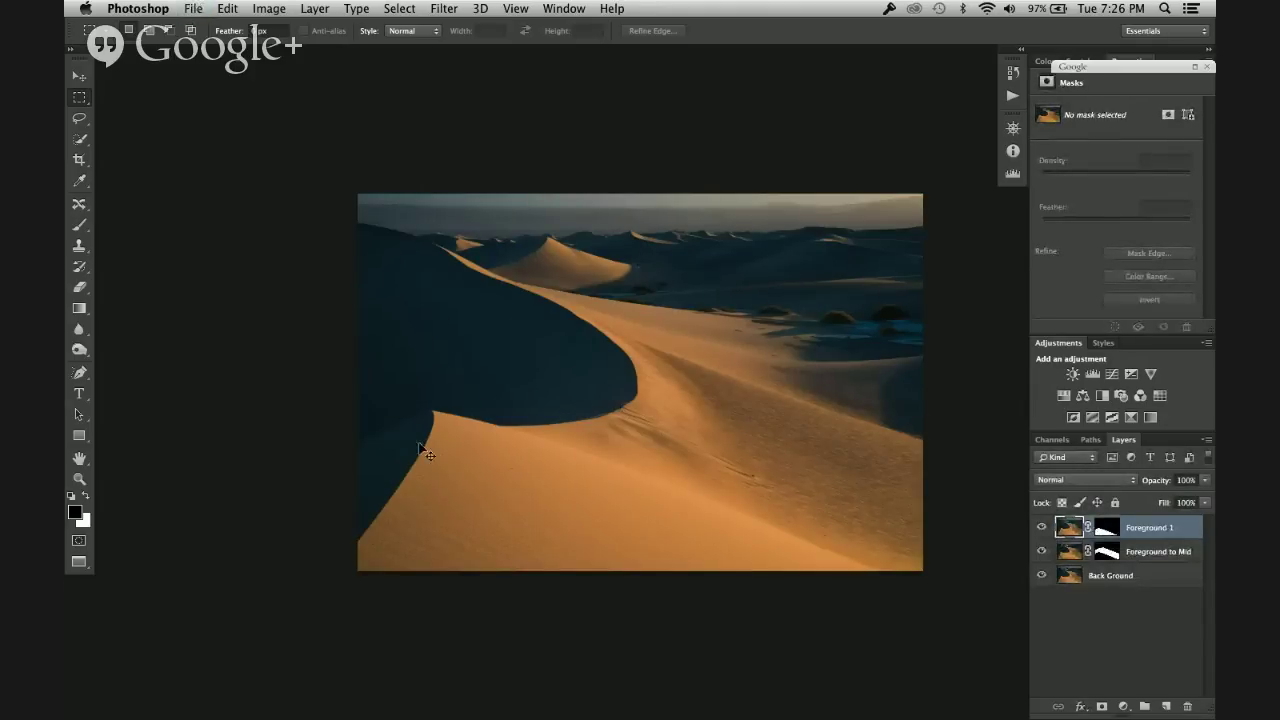
key(super+equal)
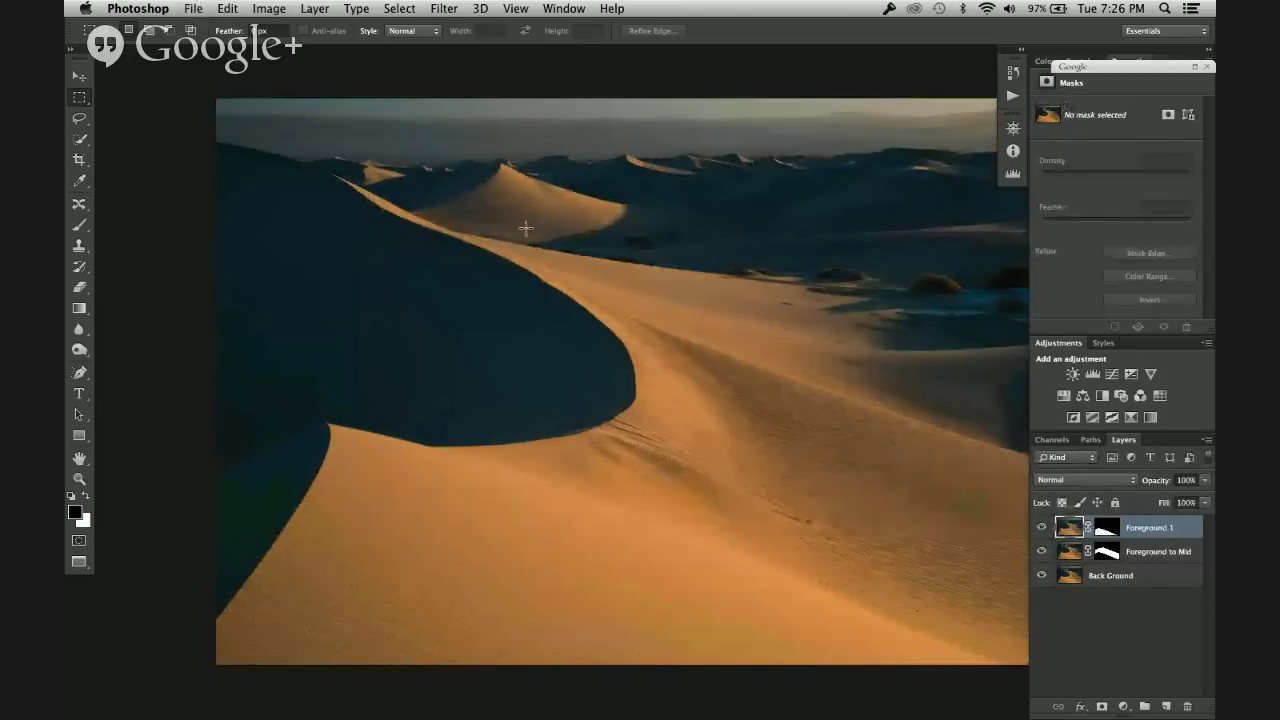
key(v)
drag(640, 337, 552, 349)
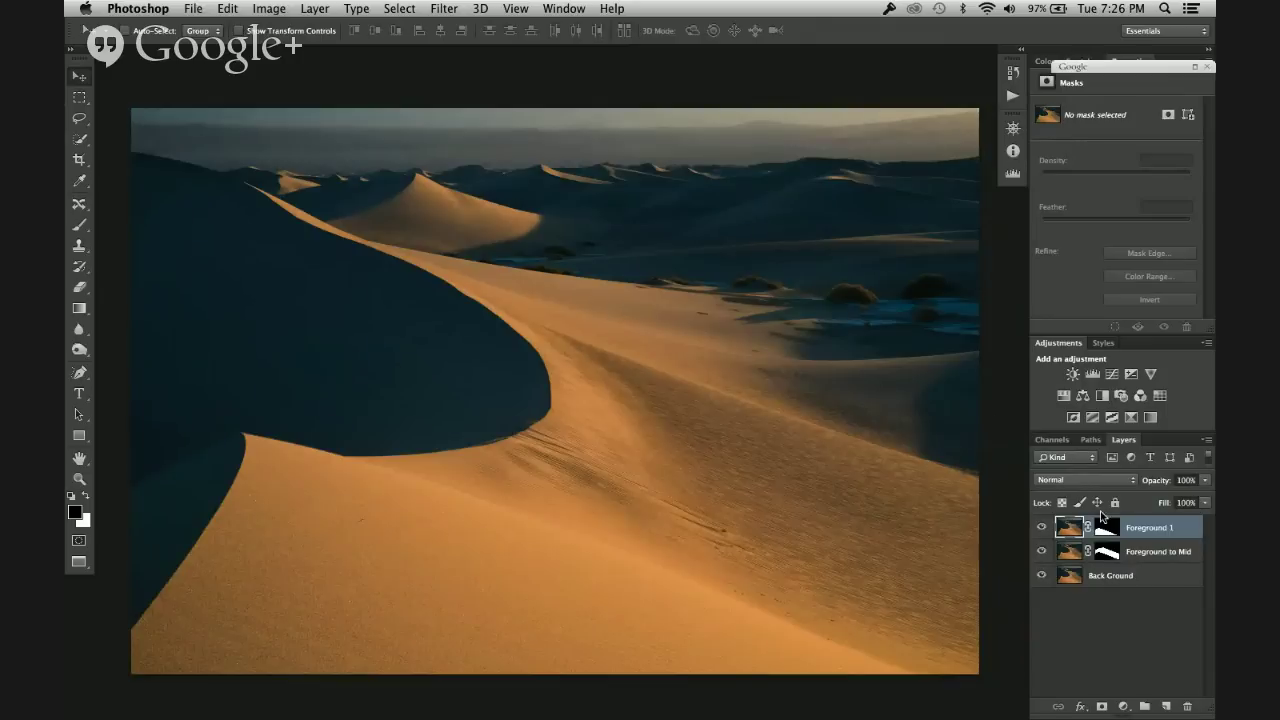
Step: Disable the layer masks on Foreground 1 and Foreground to Mid and inspect the sharpness of the foreground sand
shift+click(1106, 551)
shift+click(1106, 527)
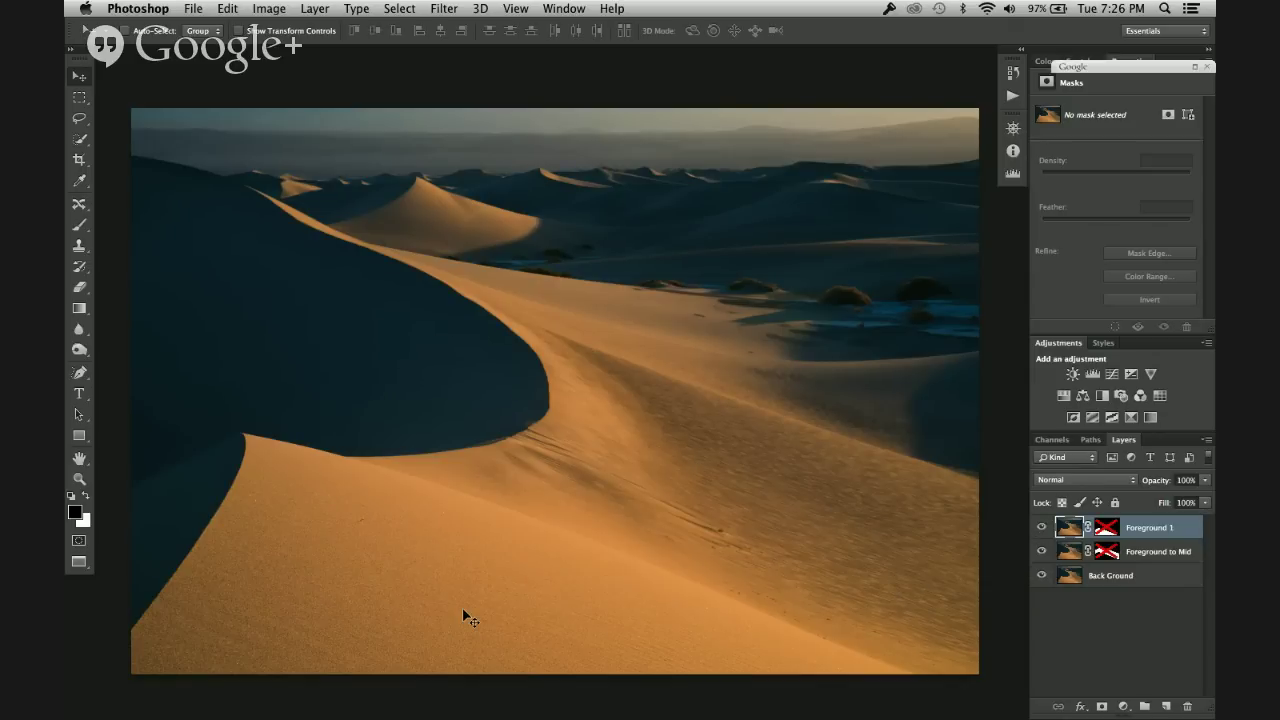
key(super+plus)
key(super+plus)
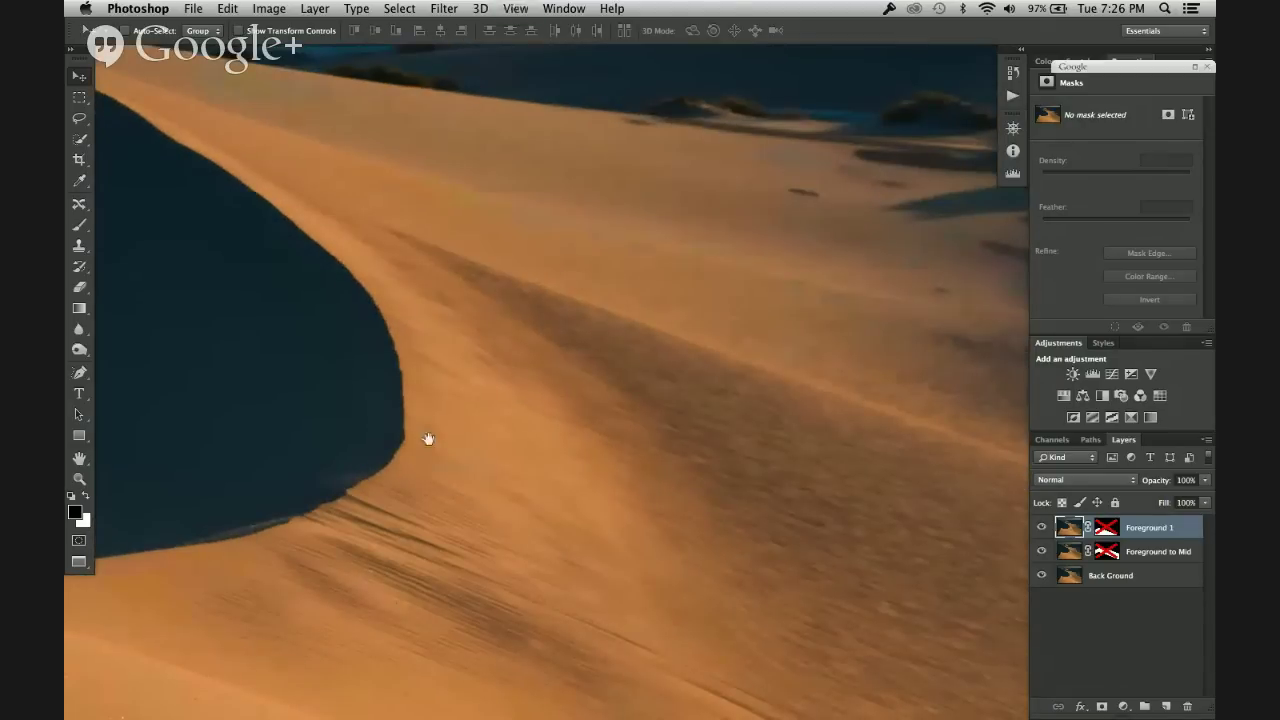
scroll(428, 439, down, 10)
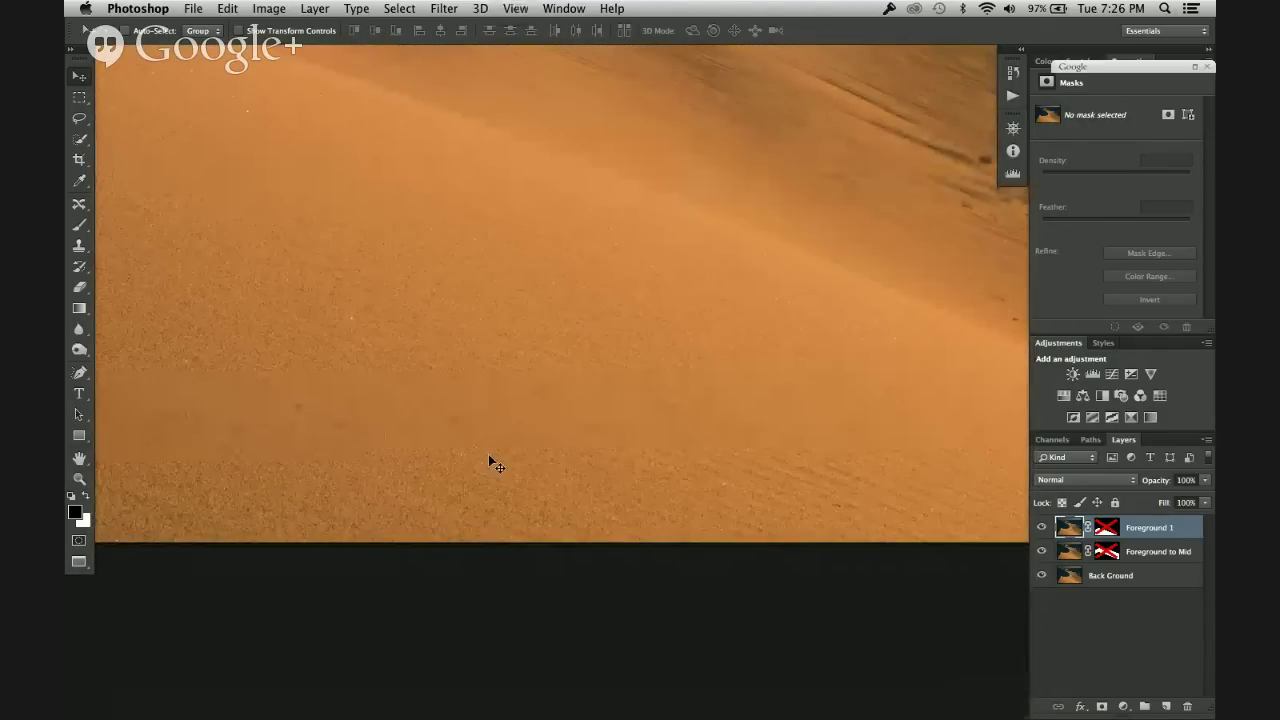
key(super+minus)
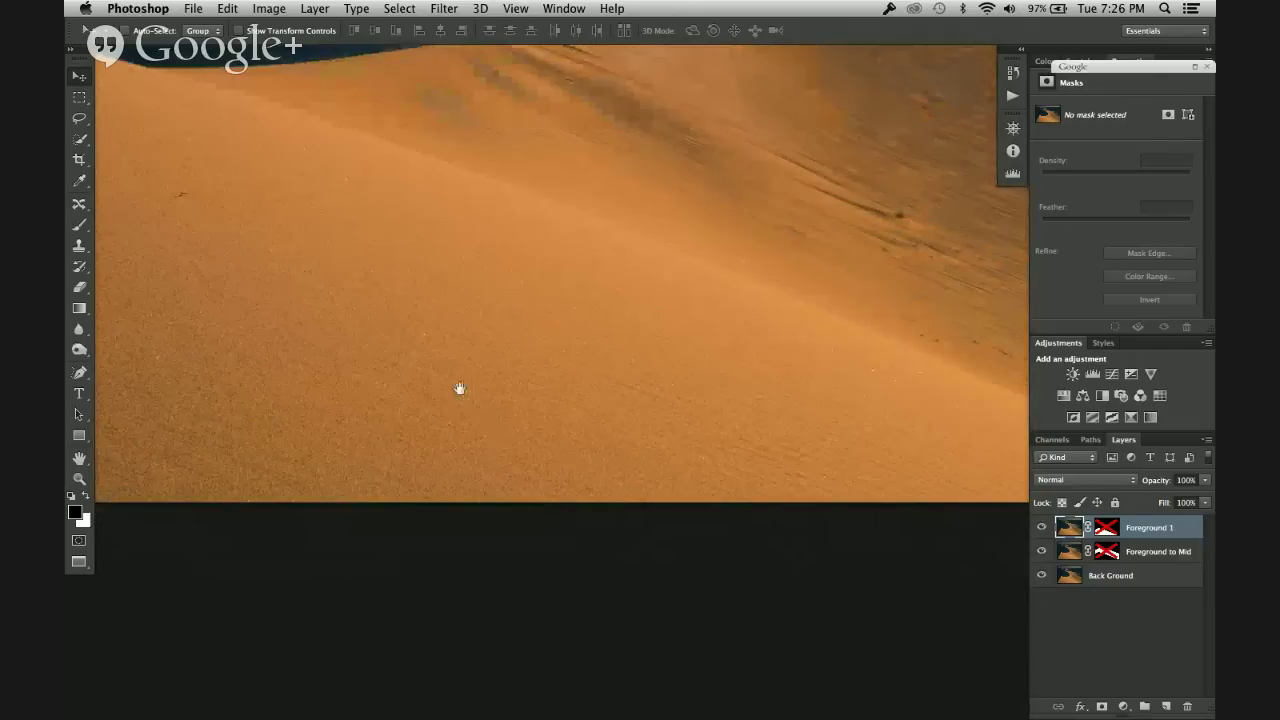
drag(457, 386, 352, 543)
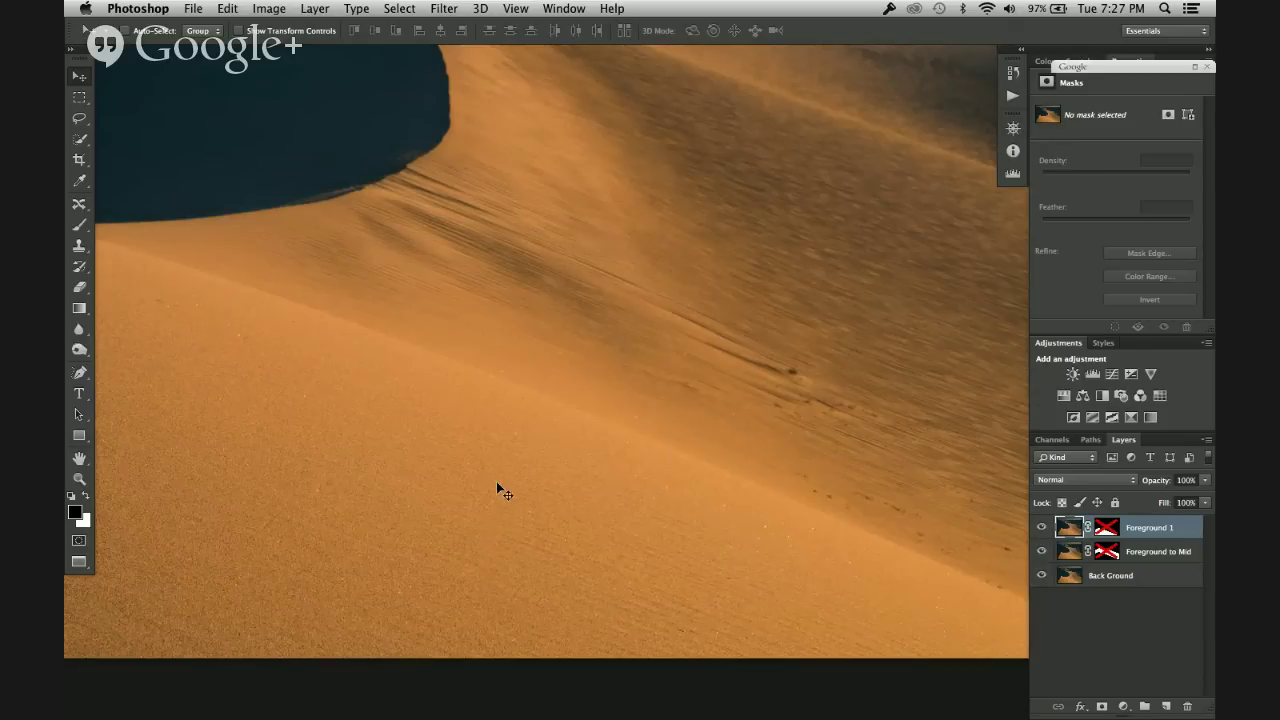
Step: Examine the unmasked Foreground 1 layer at 66.7% from the mid-ground ridge up to the distant dunes
key(f)
key(f)
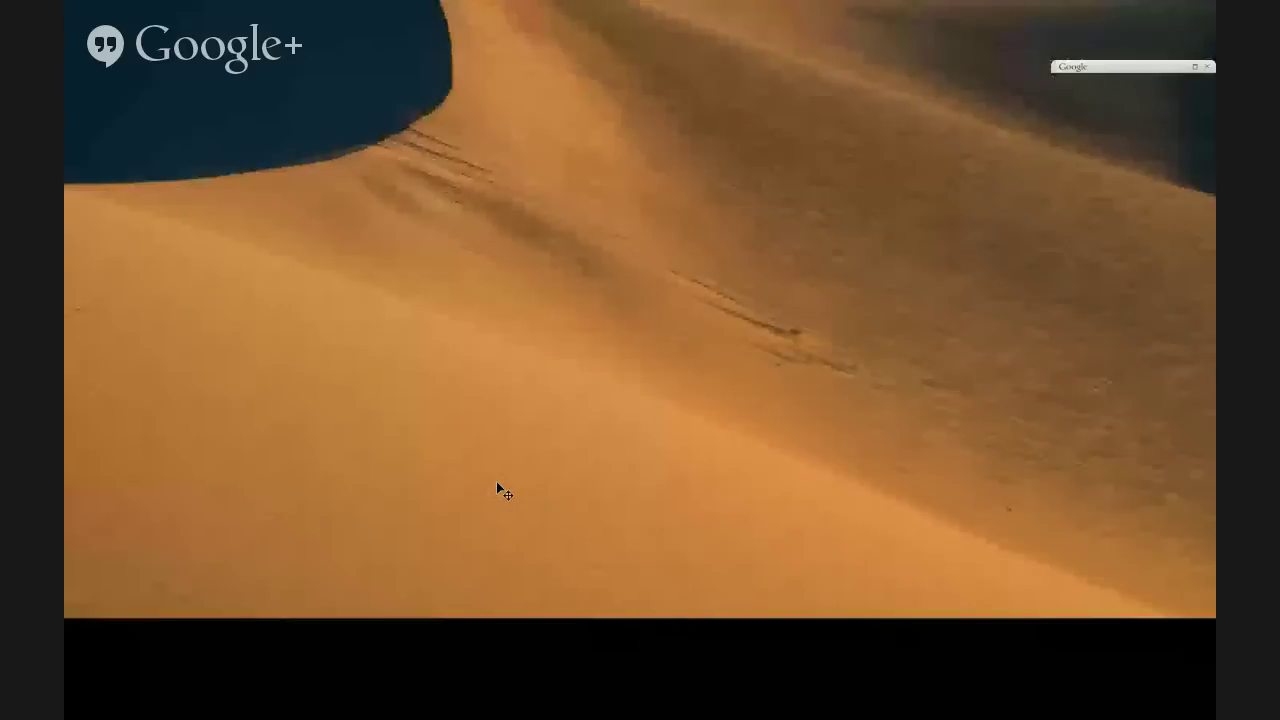
key(super+plus)
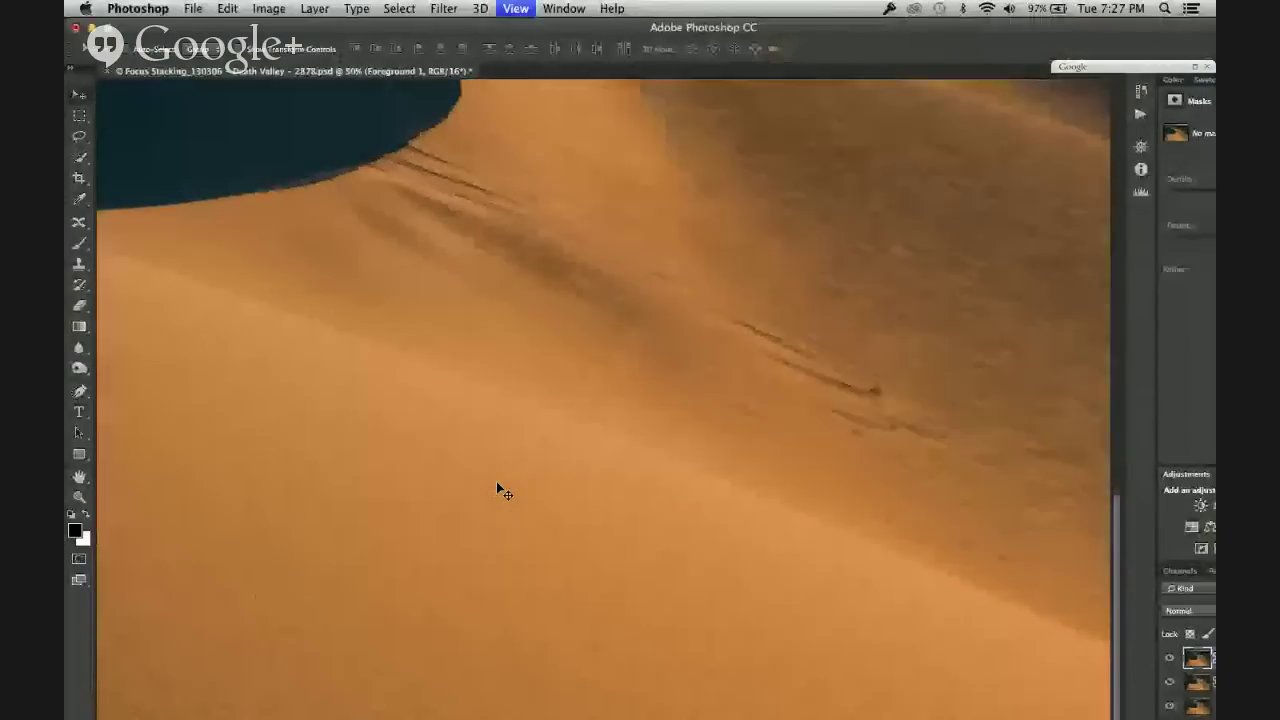
drag(657, 571, 662, 487)
scroll(662, 487, up, 10)
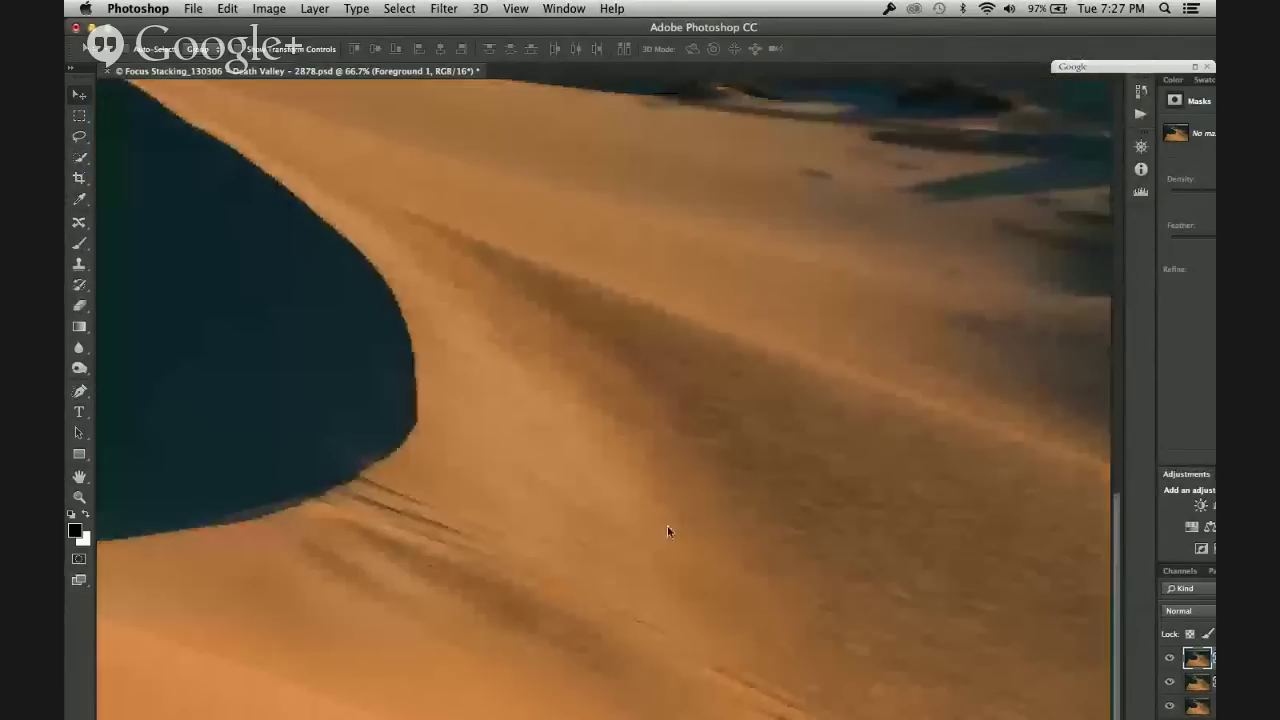
scroll(655, 482, up, 10)
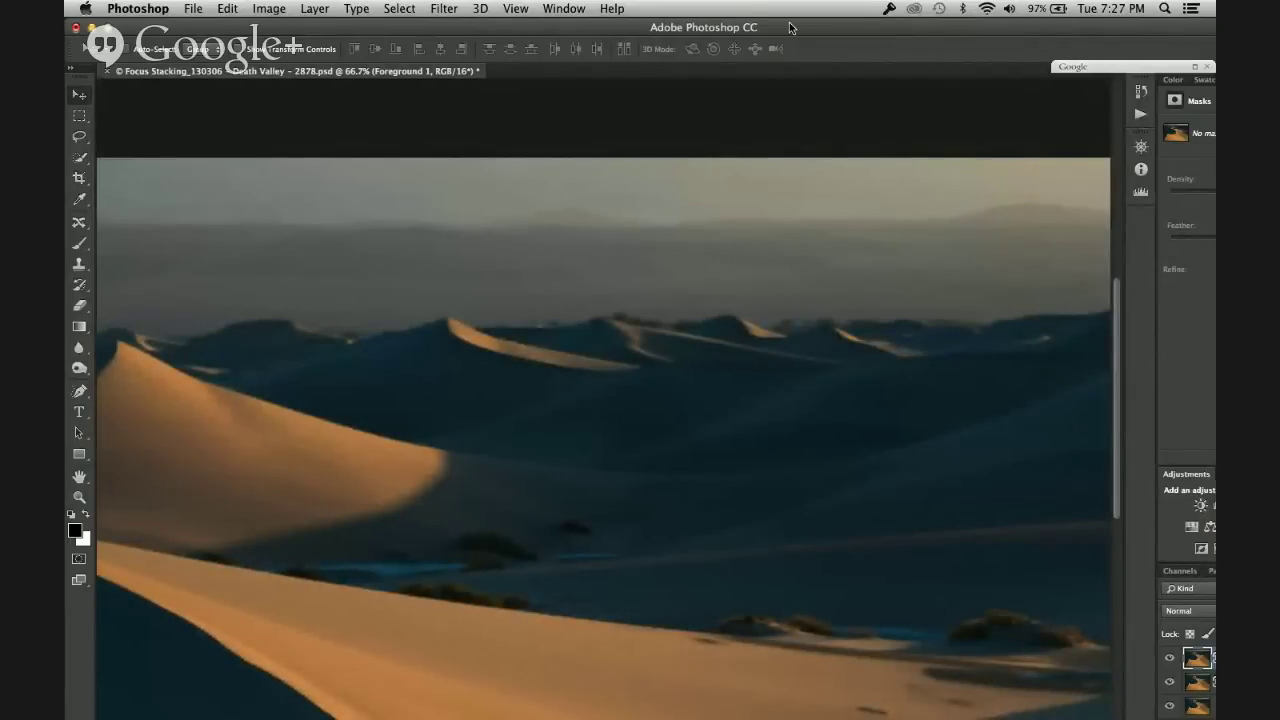
drag(776, 36, 702, 36)
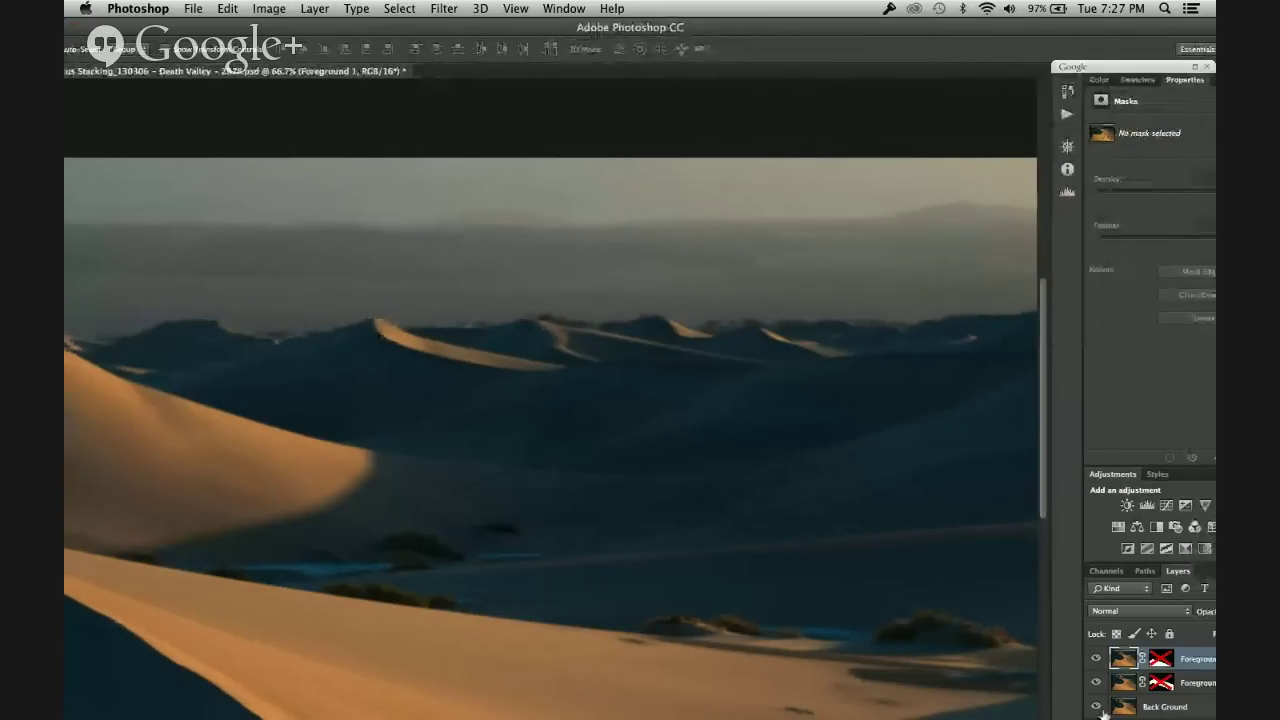
Step: Hide the Foreground 1 and Foreground to Mid layers and inspect the Back Ground layer from distant dunes to foreground sand
click(1097, 658)
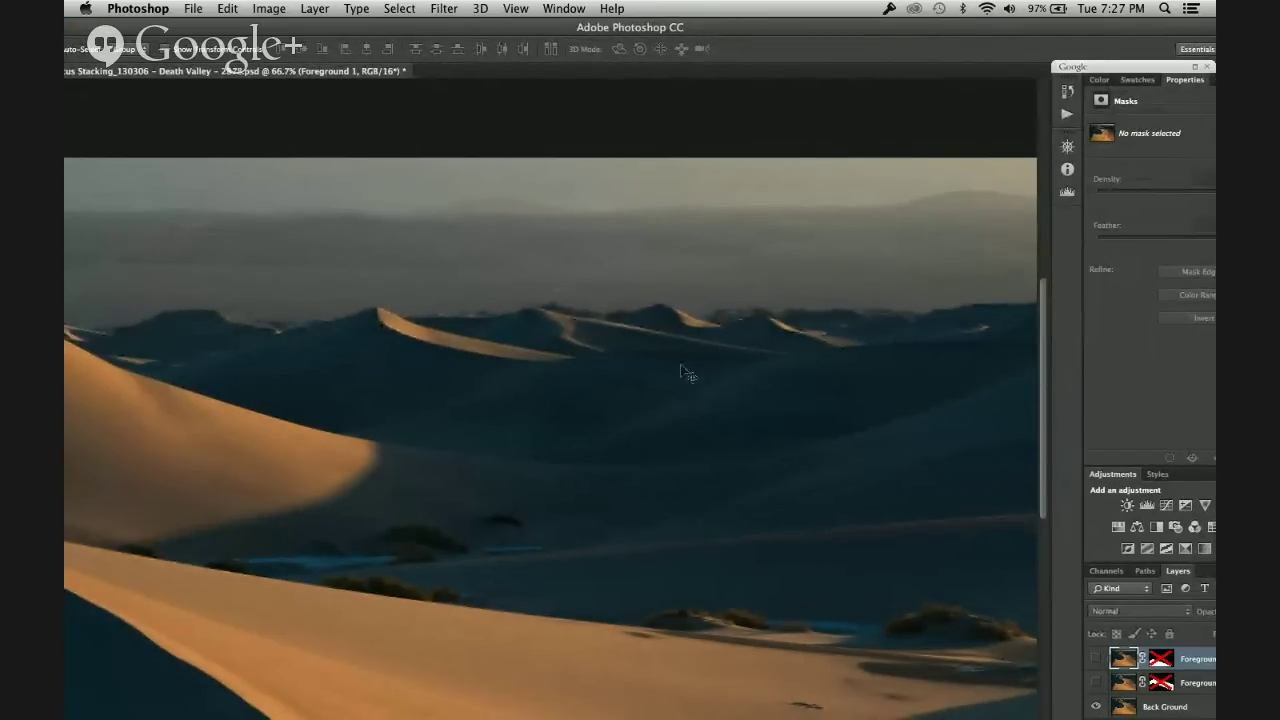
drag(627, 622, 643, 400)
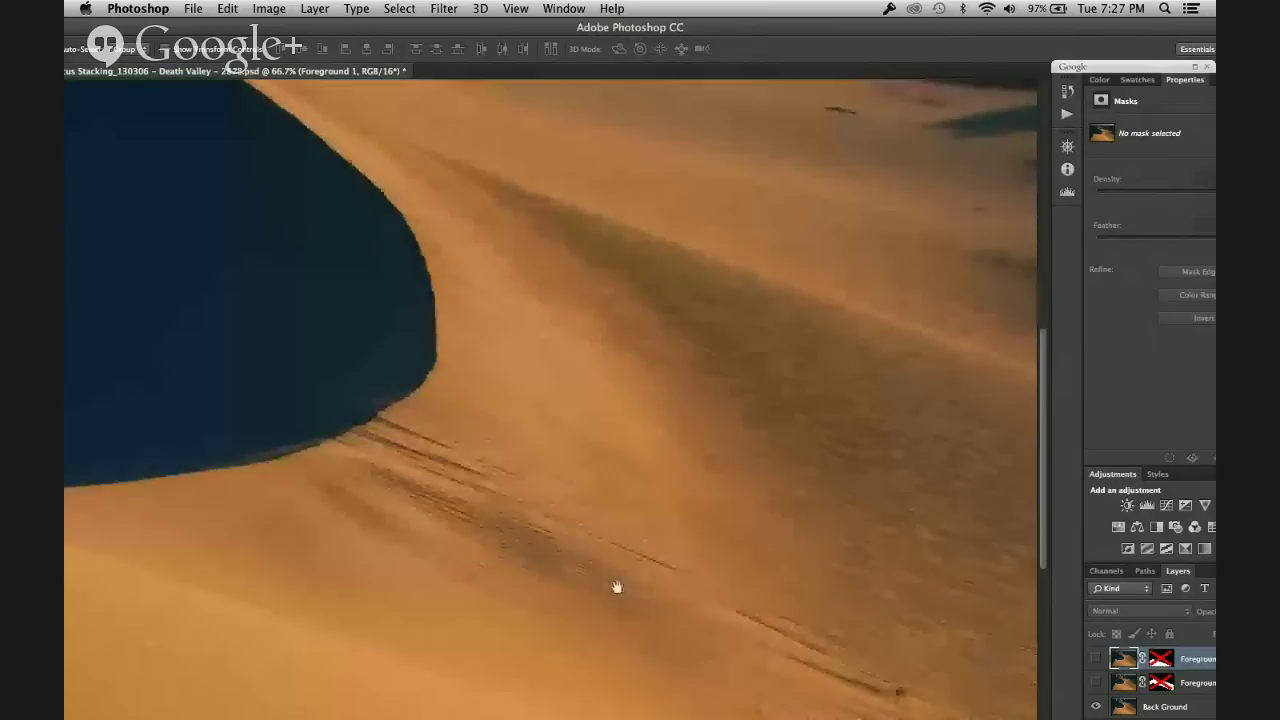
drag(617, 589, 691, 560)
scroll(686, 545, up, 3)
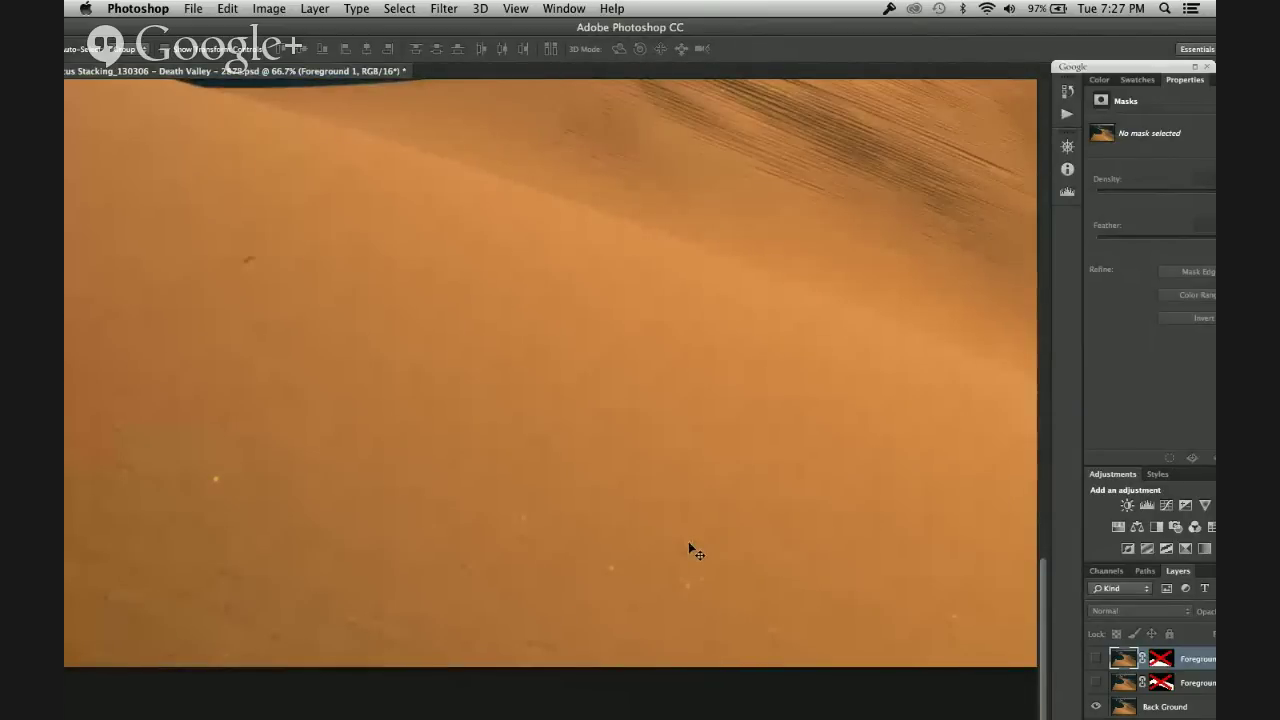
key(super+0)
key(super+minus)
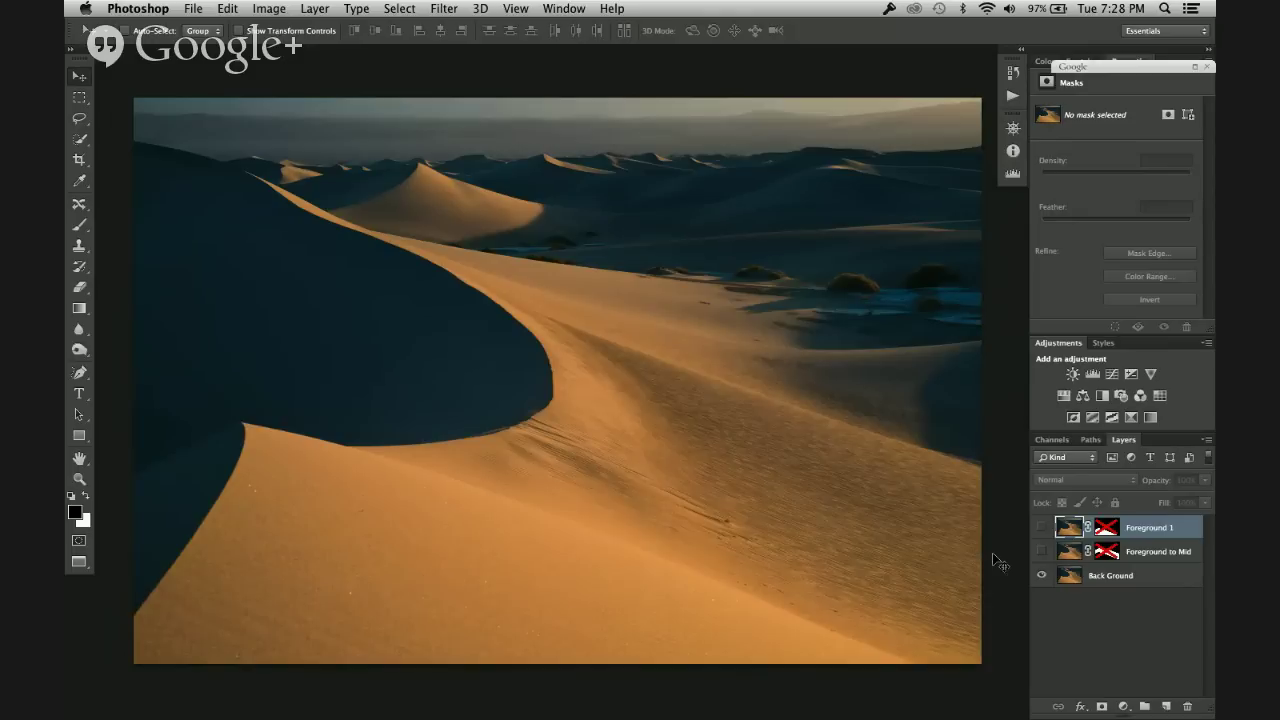
Step: Toggle the visibility of Foreground 1 and Foreground to Mid repeatedly to compare the frames' alignment, leaving both layers shown
click(1043, 528)
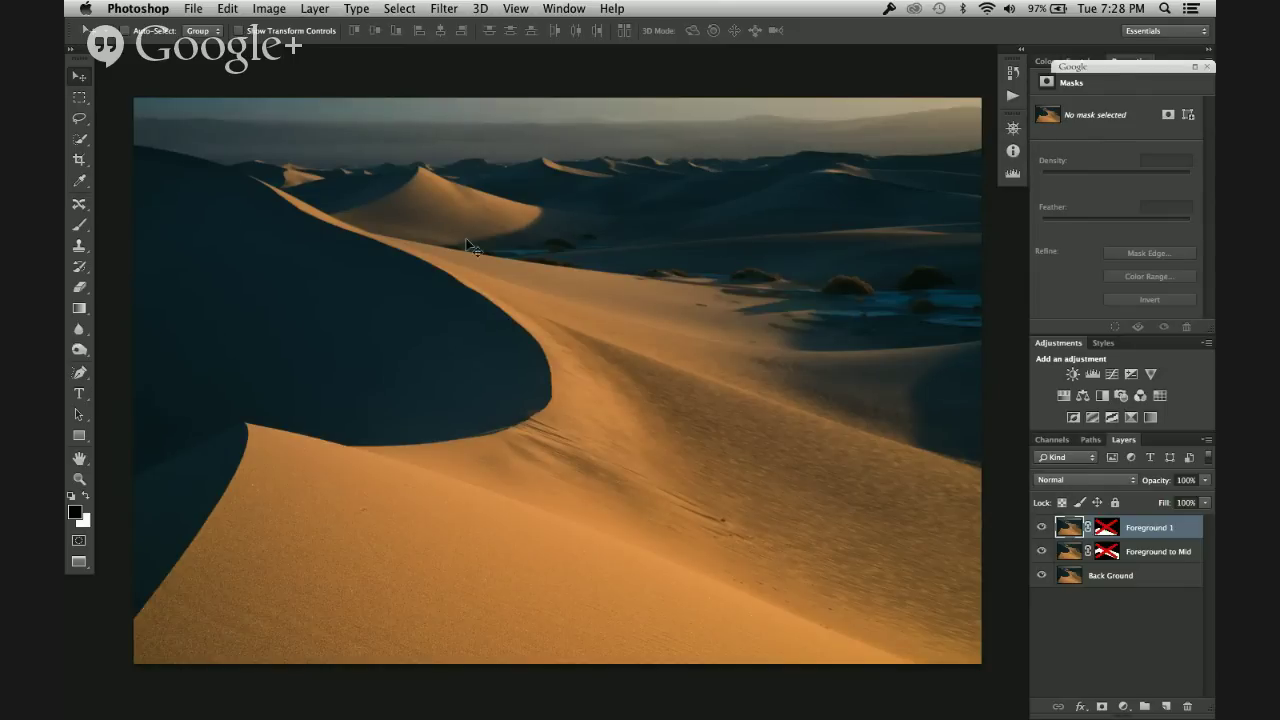
click(1041, 552)
click(1043, 537)
click(1041, 552)
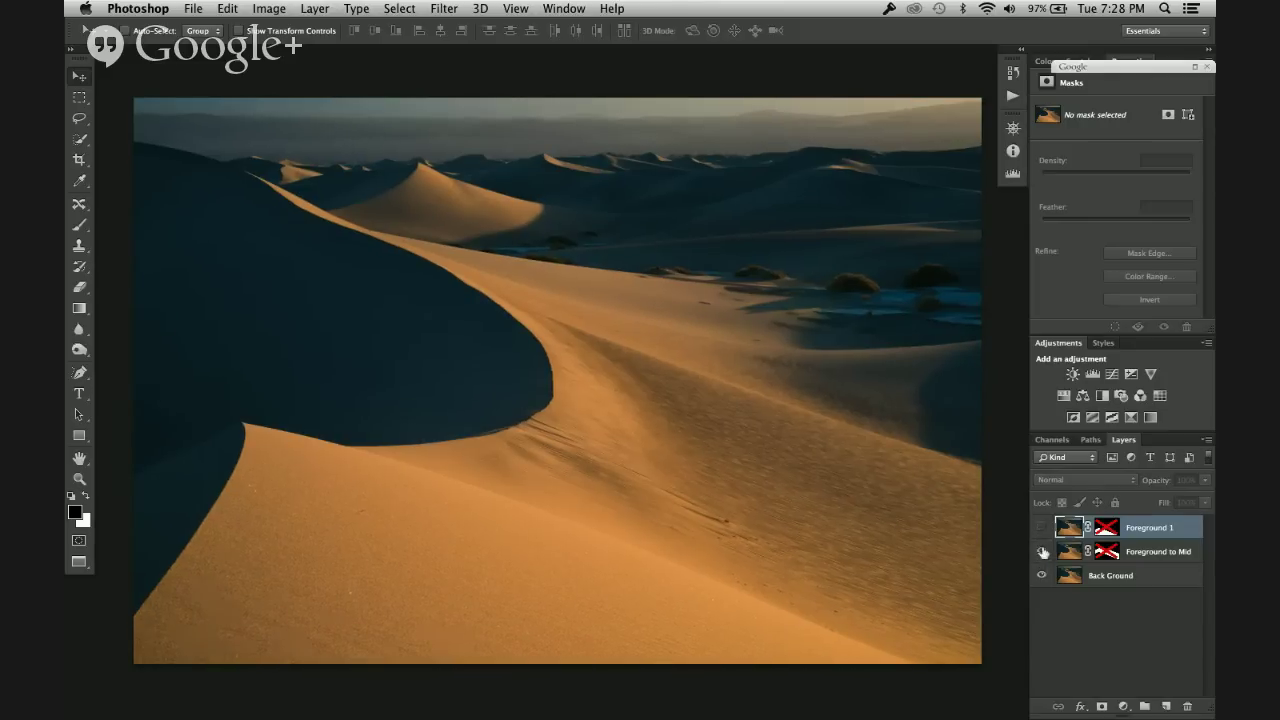
click(1042, 528)
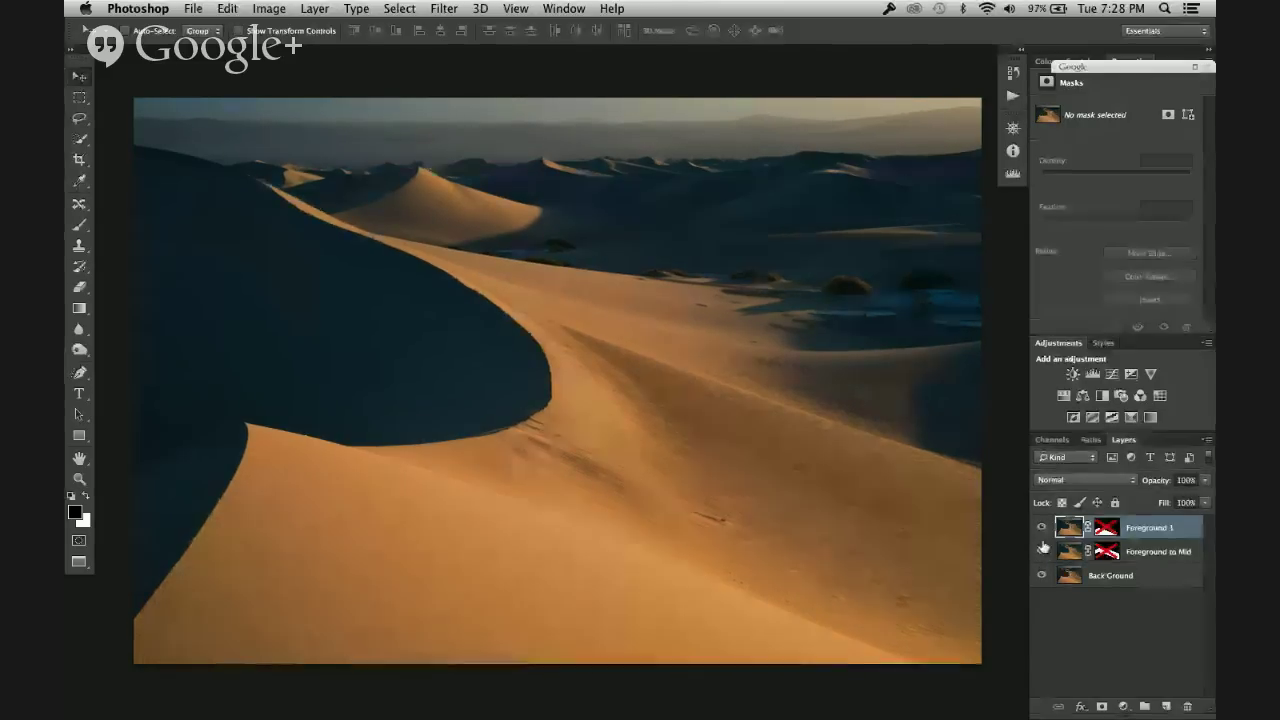
click(1041, 552)
click(1041, 530)
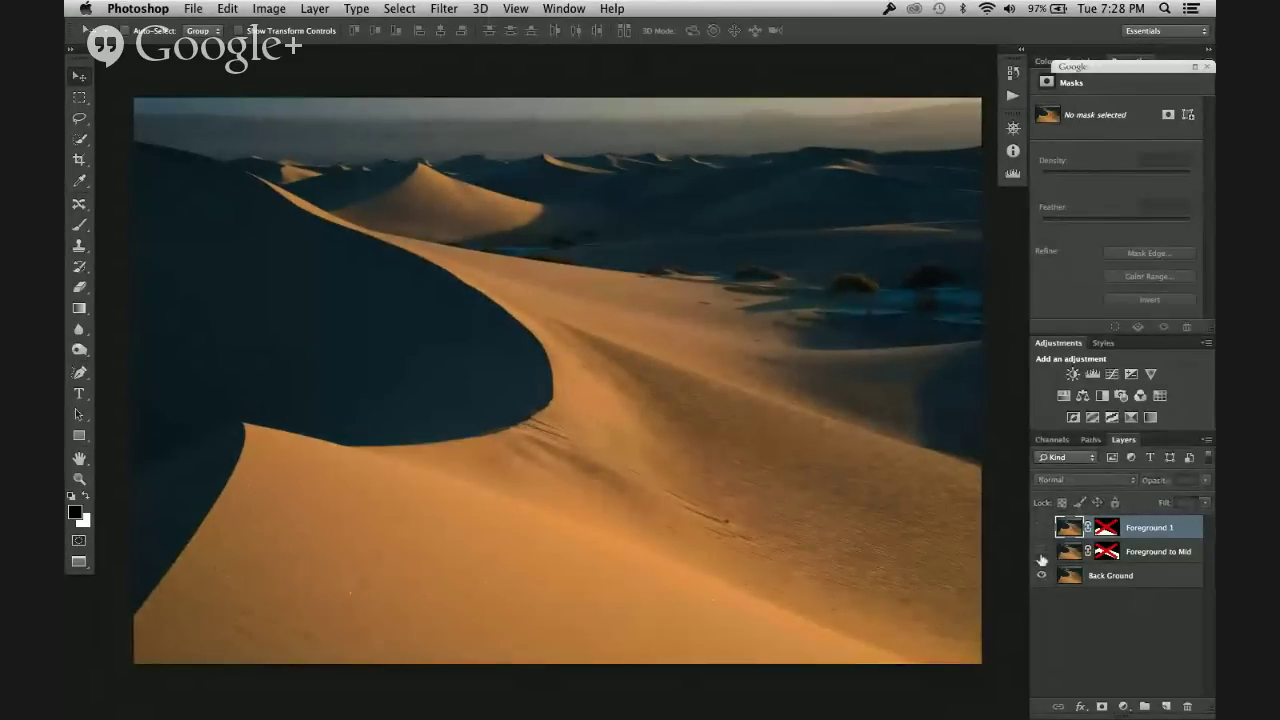
click(1041, 552)
click(1042, 529)
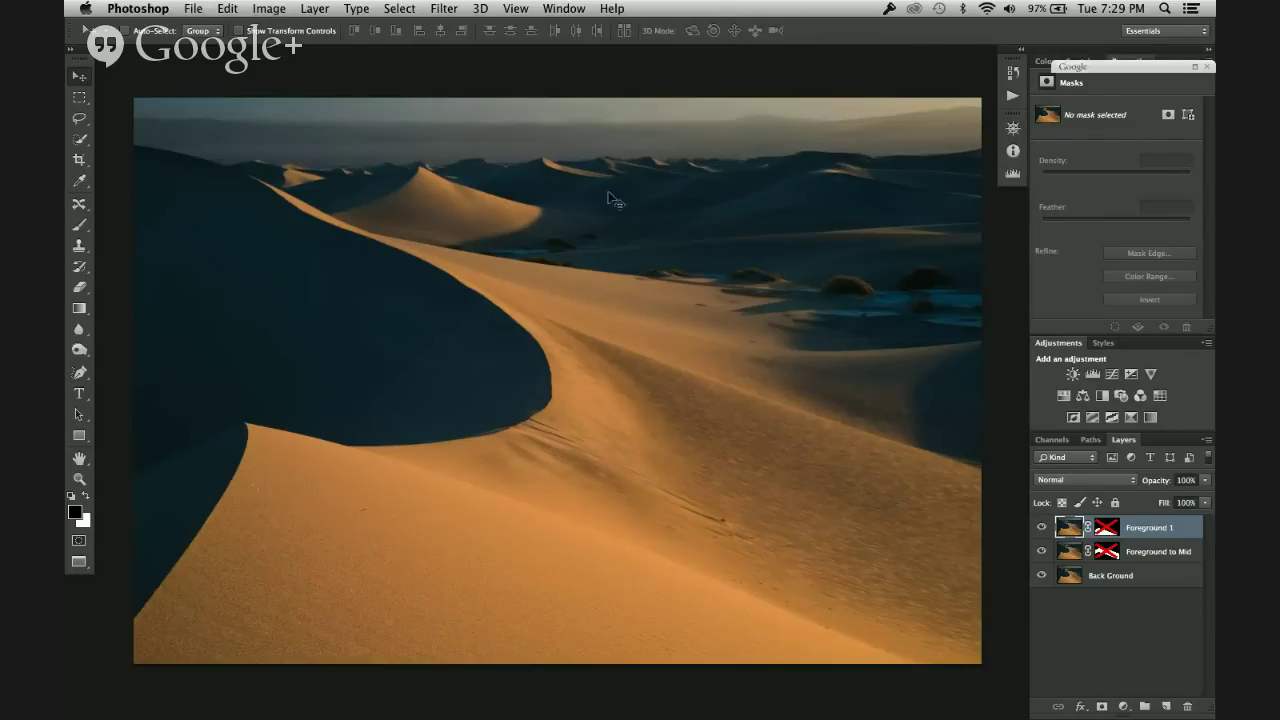
click(256, 8)
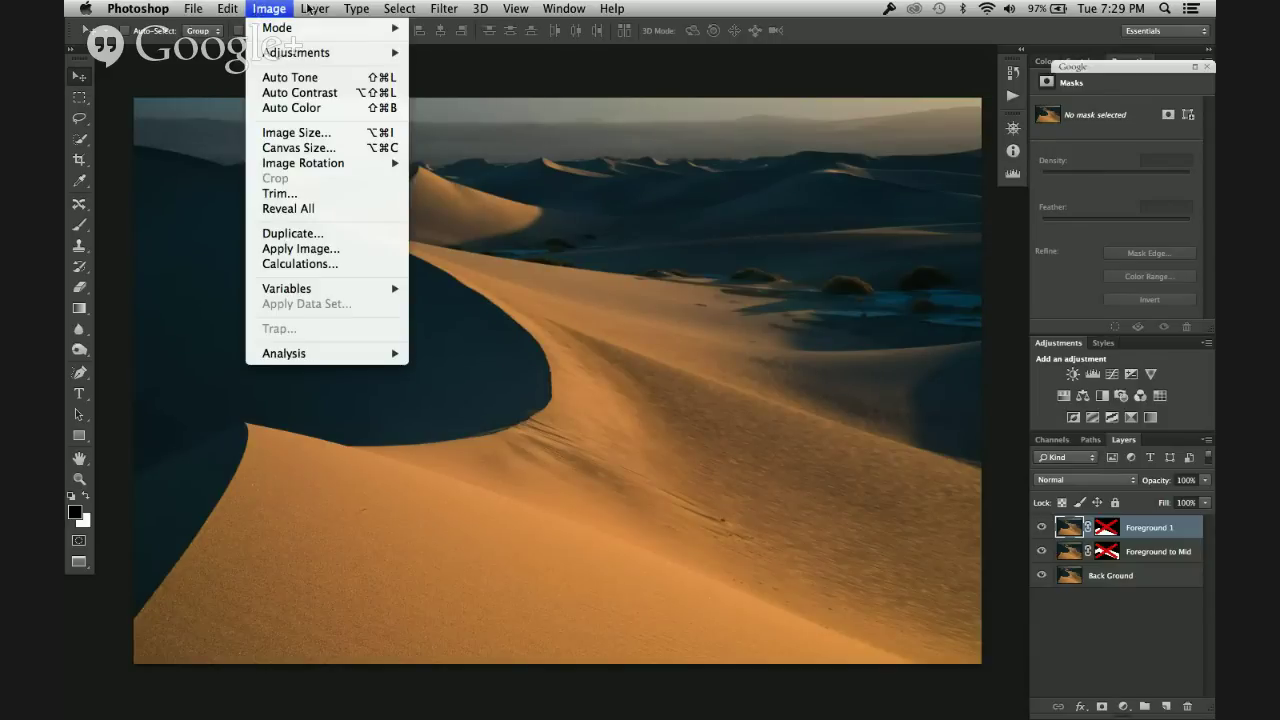
mouse_move(313, 8)
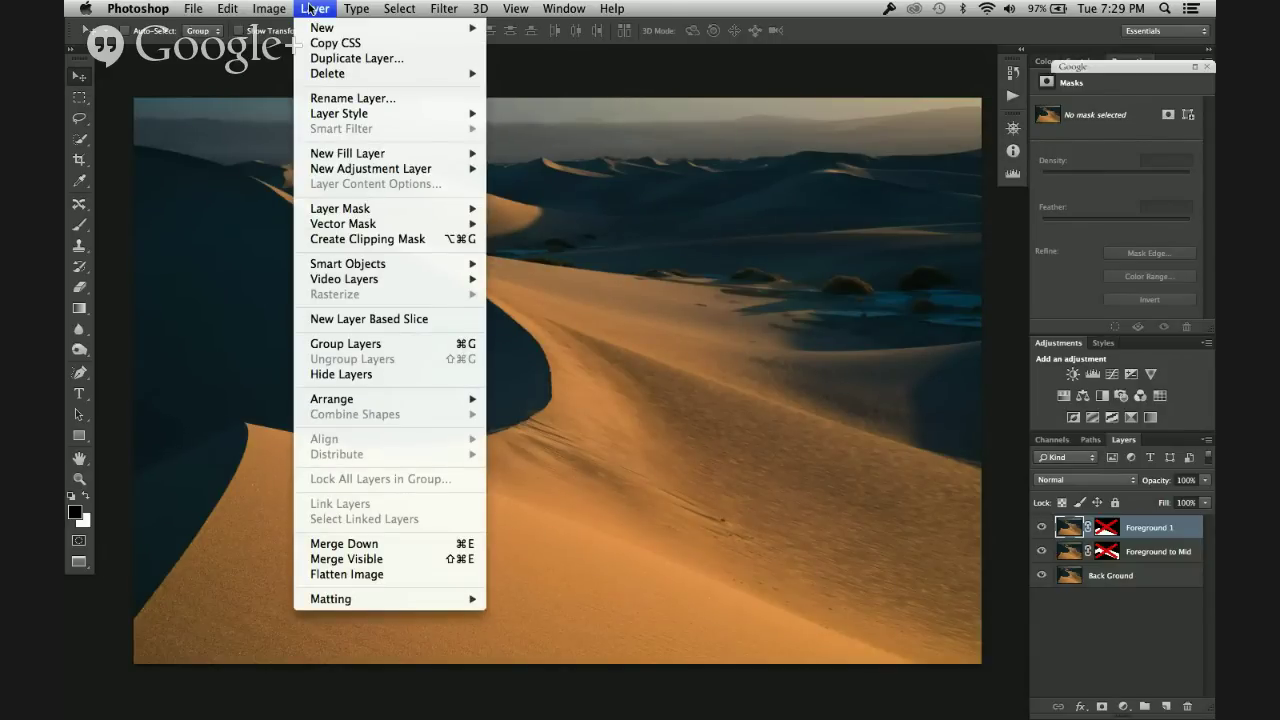
mouse_move(233, 8)
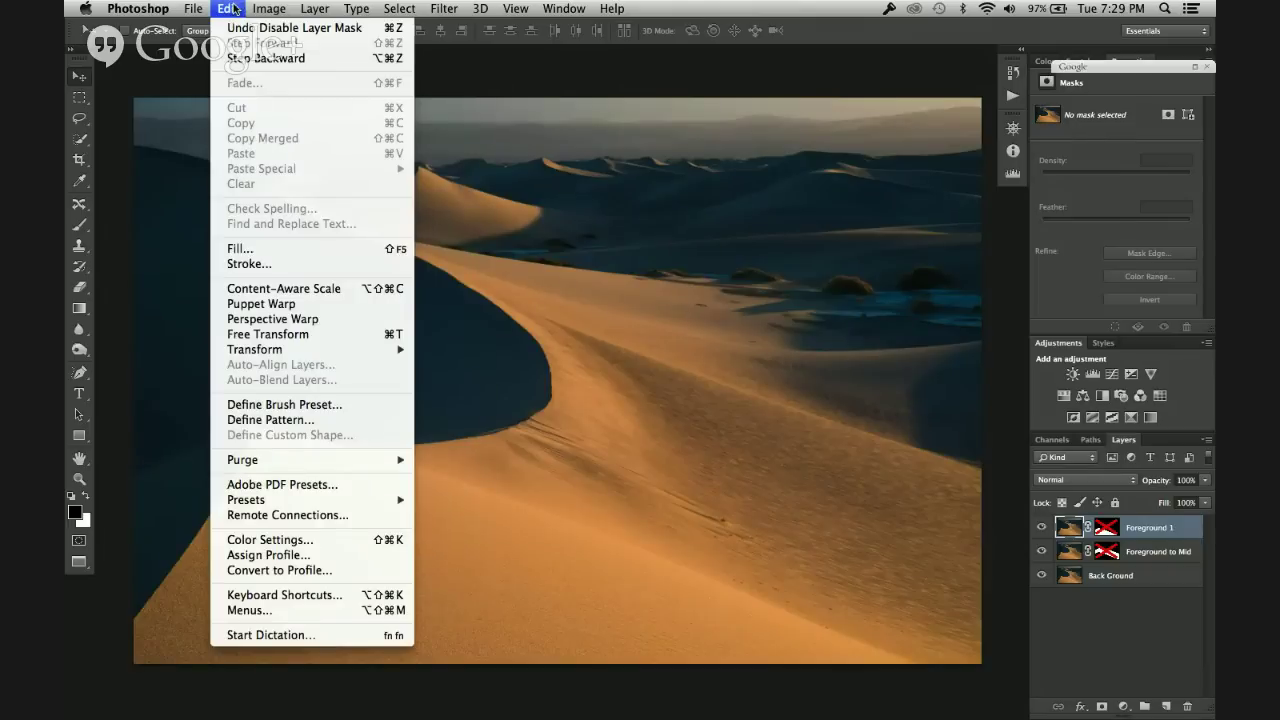
click(233, 8)
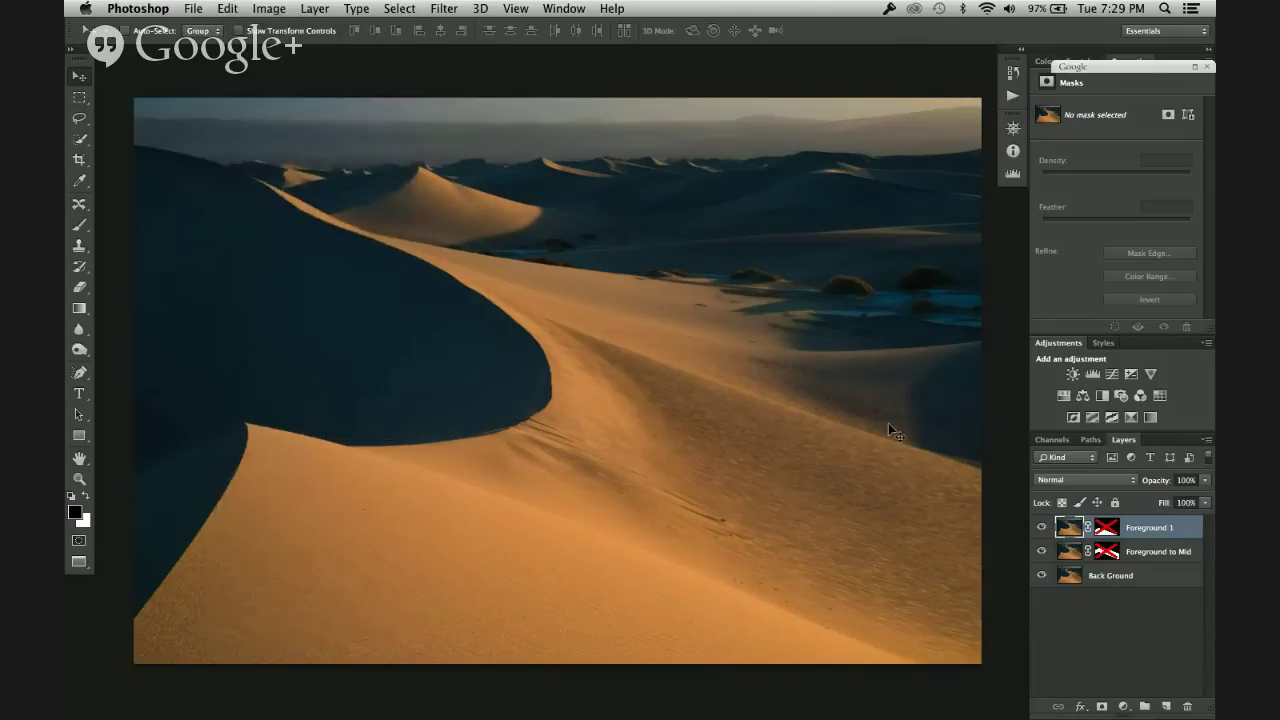
Step: Select all three layers and review the Auto-Align Layers options with Auto projection, leaving without aligning
click(1143, 551)
click(1143, 575)
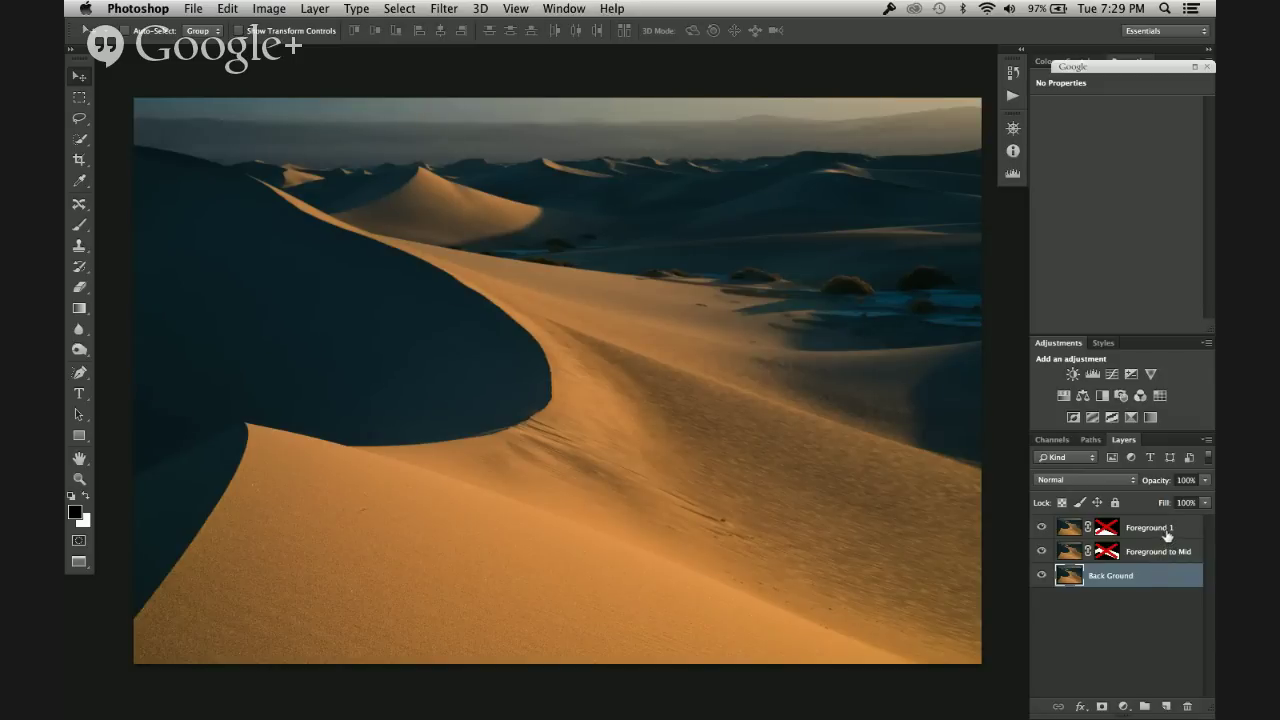
shift+click(1166, 533)
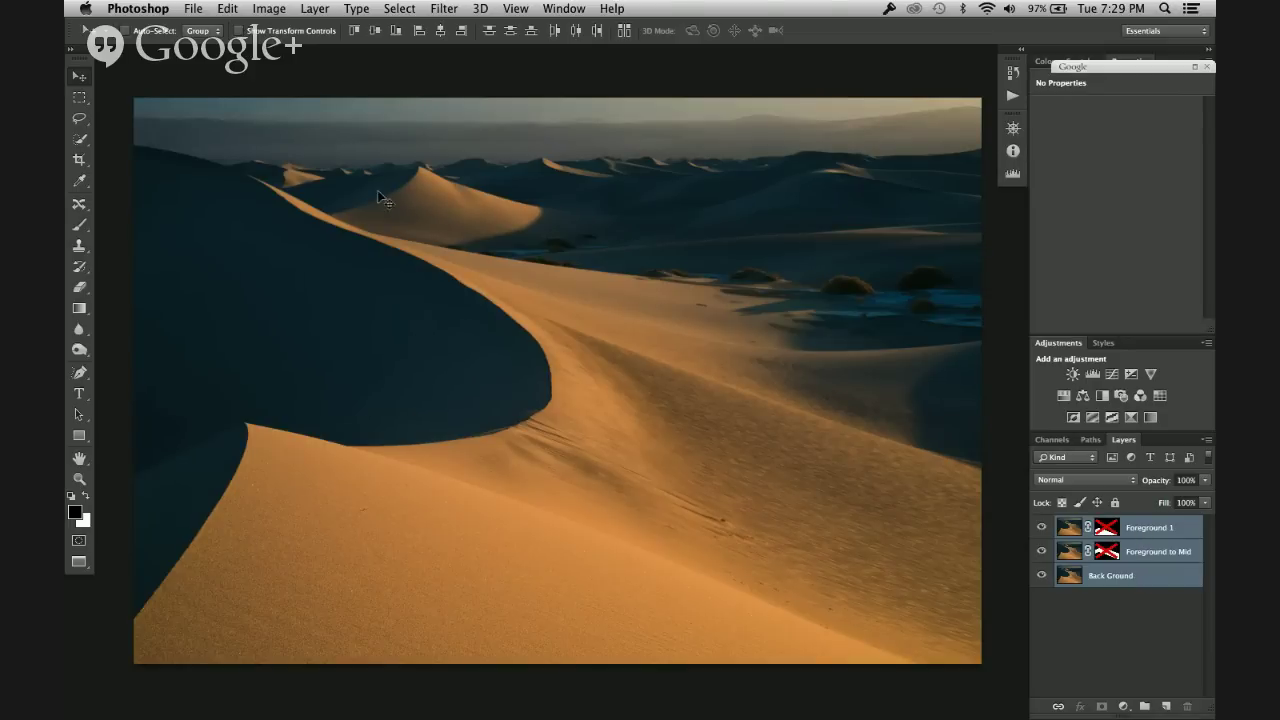
click(276, 9)
mouse_move(229, 9)
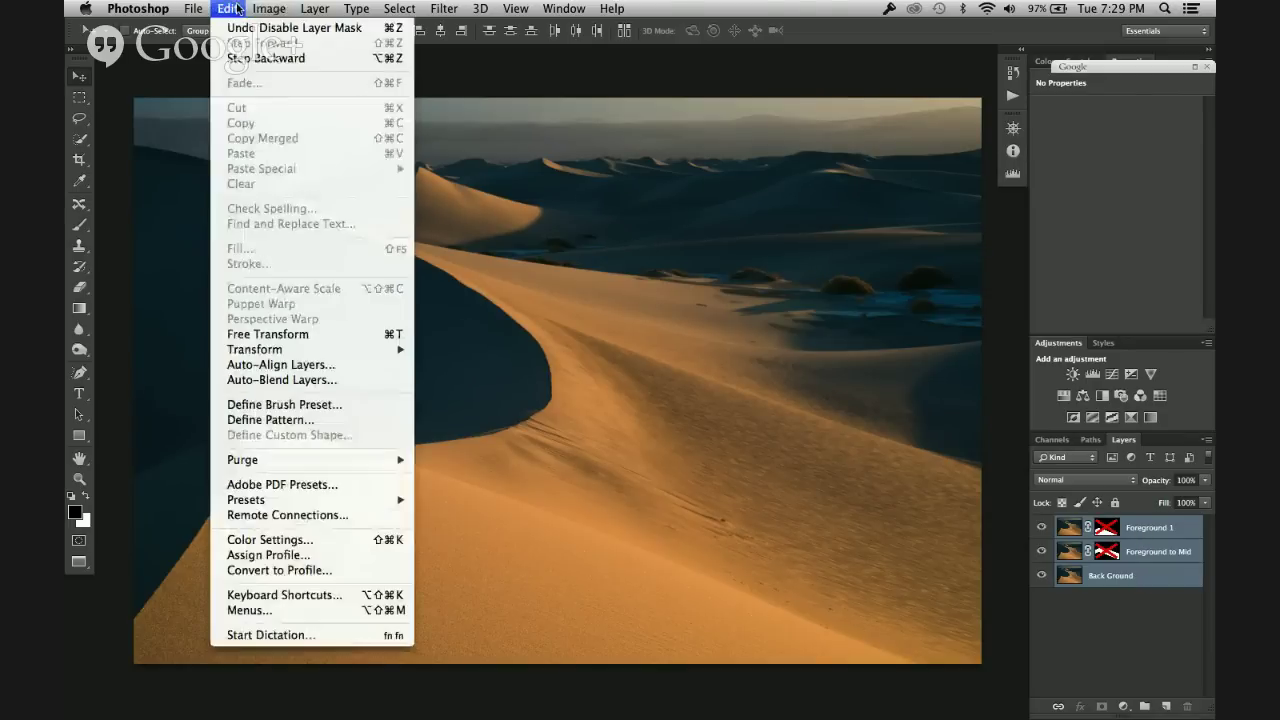
click(255, 367)
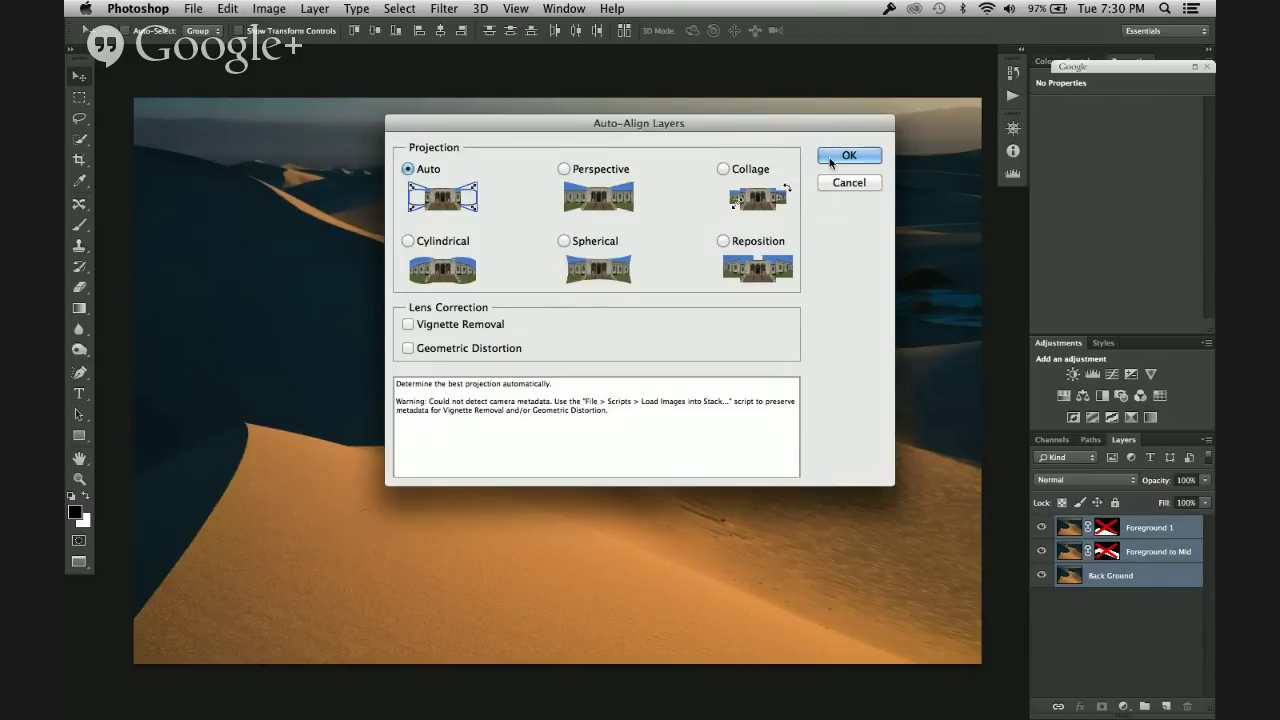
click(841, 186)
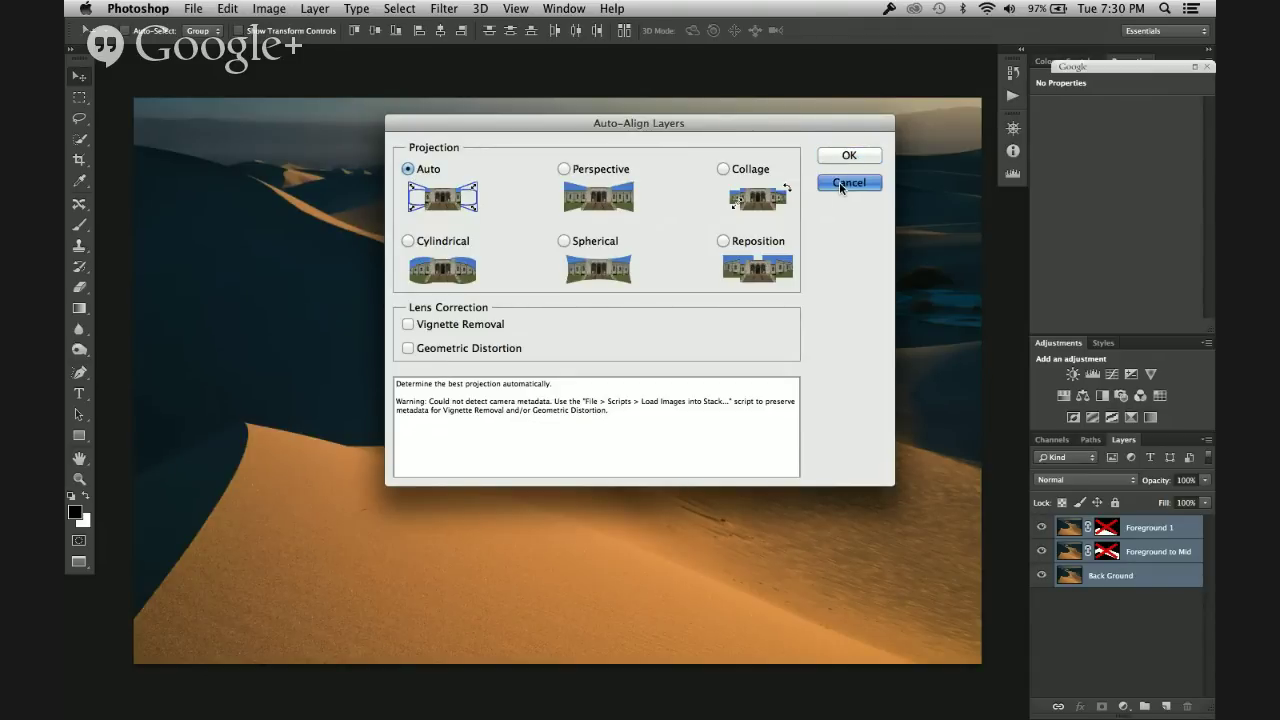
Step: Look up the Photomerge command among the Automate commands without running it
click(190, 9)
mouse_move(160, 9)
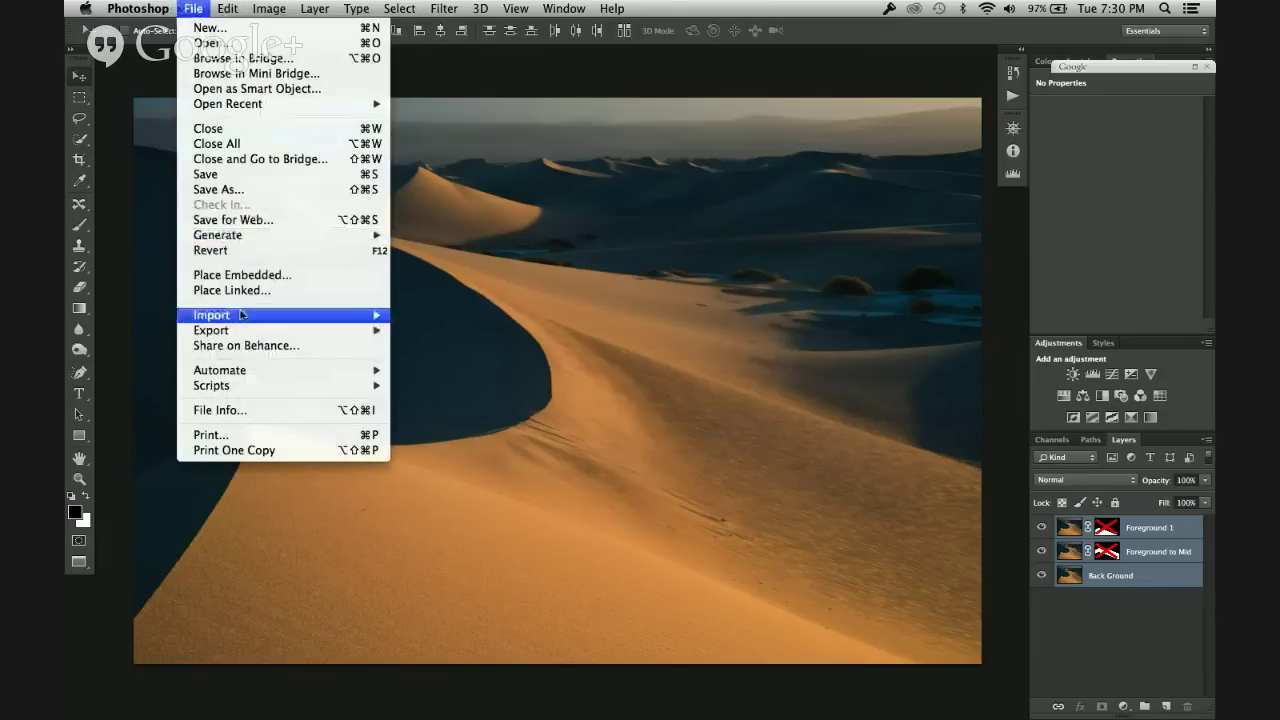
mouse_move(249, 372)
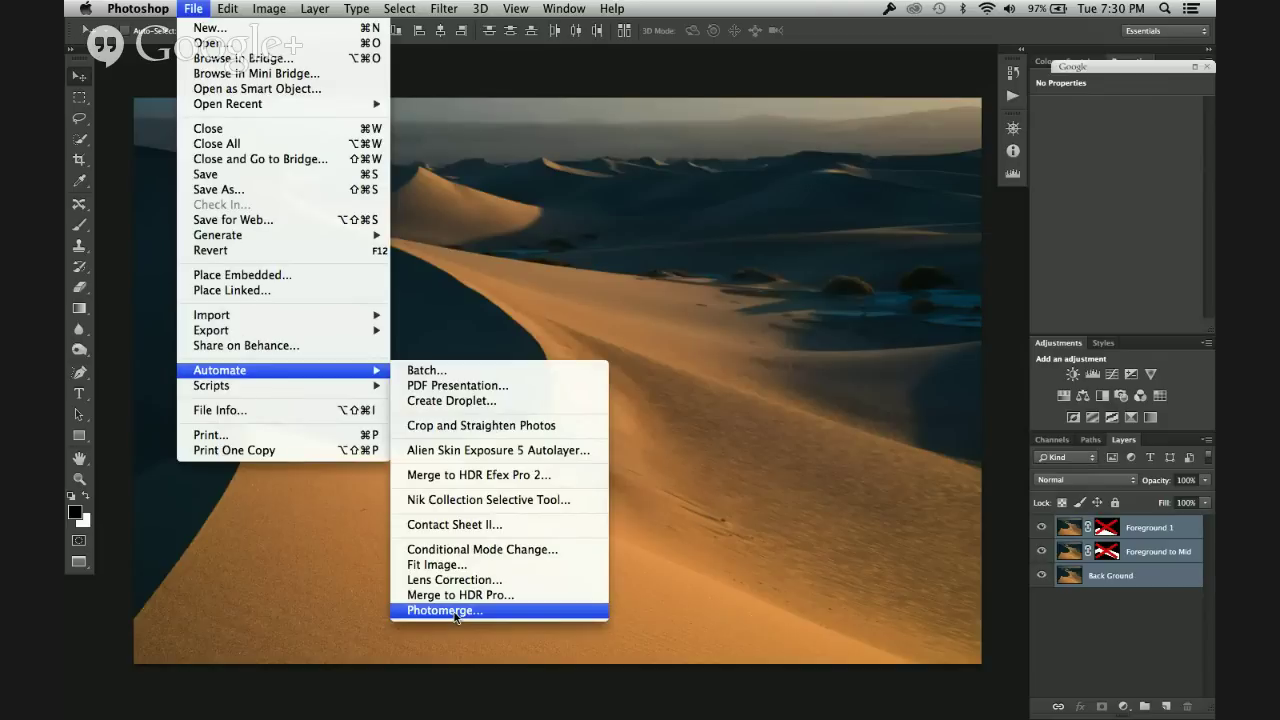
click(790, 490)
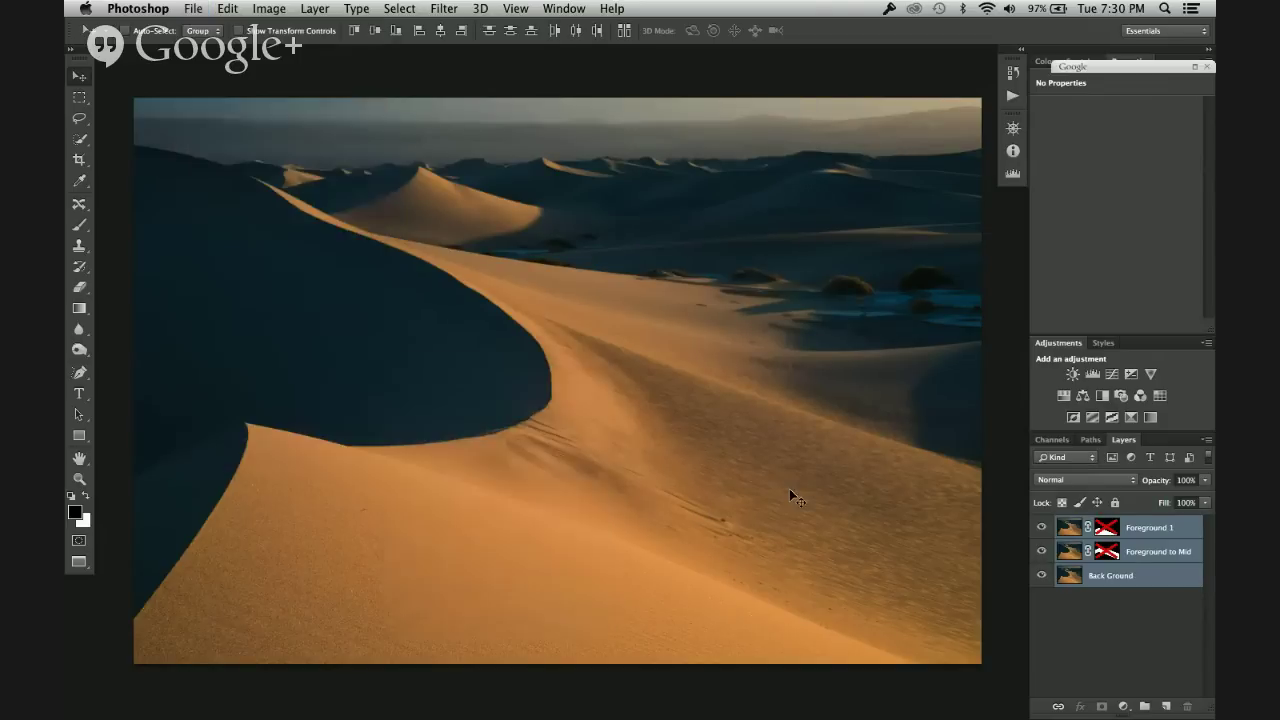
Step: Re-enable the layer masks on Foreground to Mid and Foreground 1, and locate the Auto-Align Layers command without running it
shift+click(1104, 556)
shift+click(1107, 530)
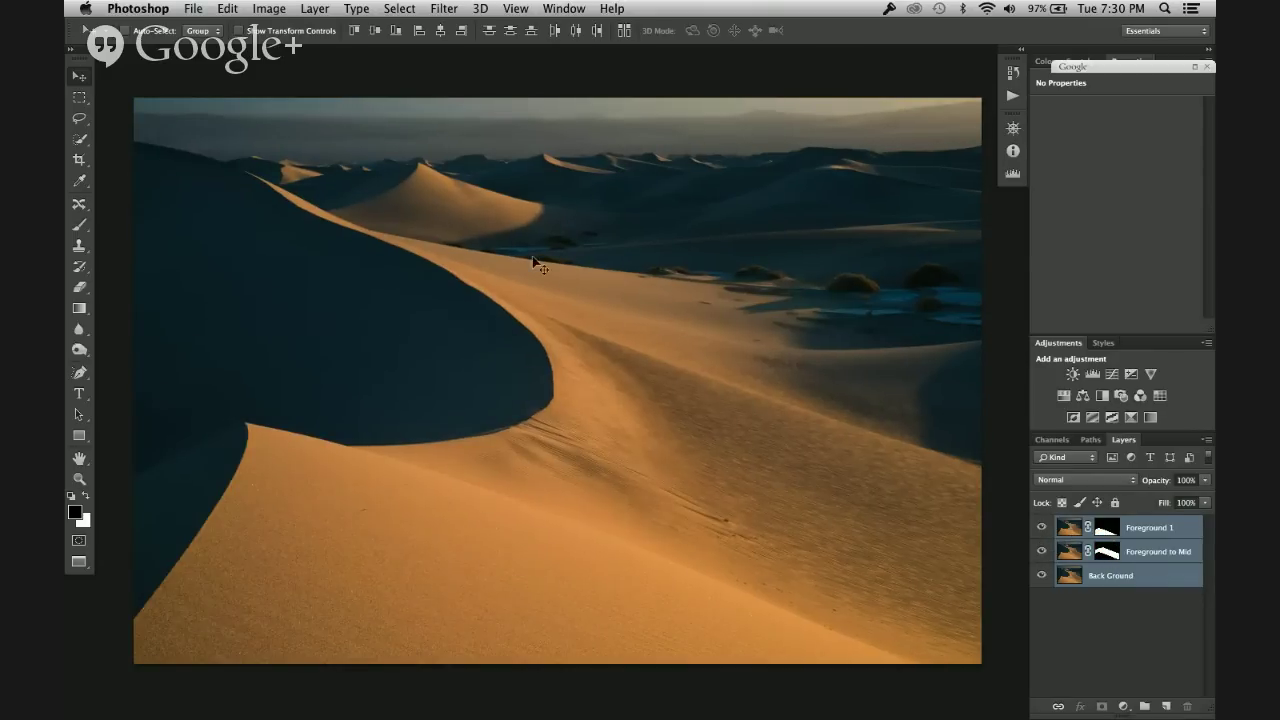
click(297, 8)
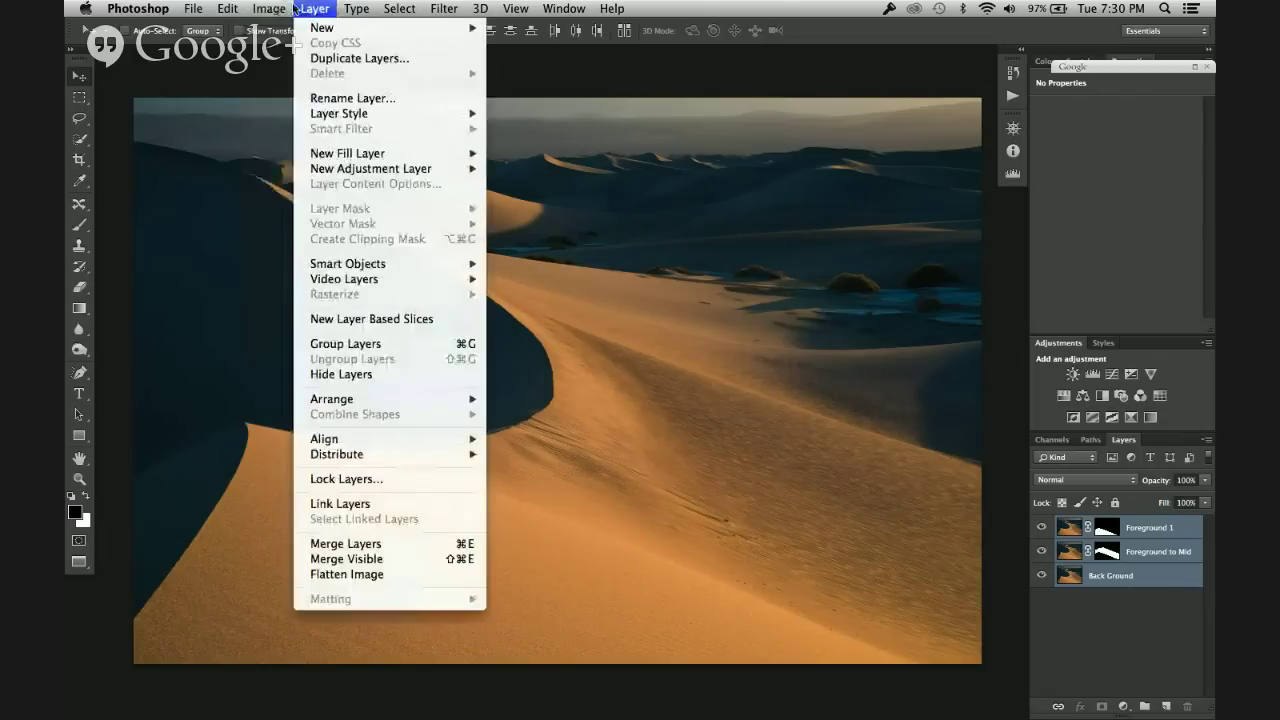
mouse_move(242, 8)
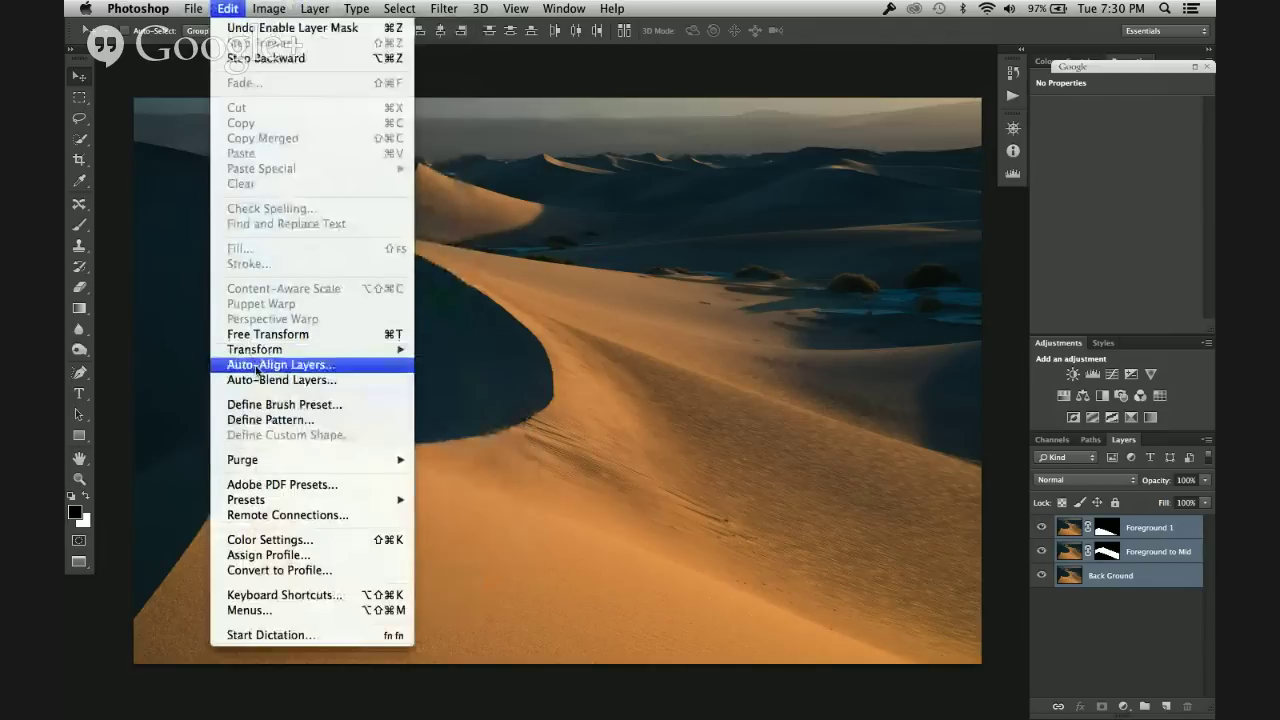
click(636, 447)
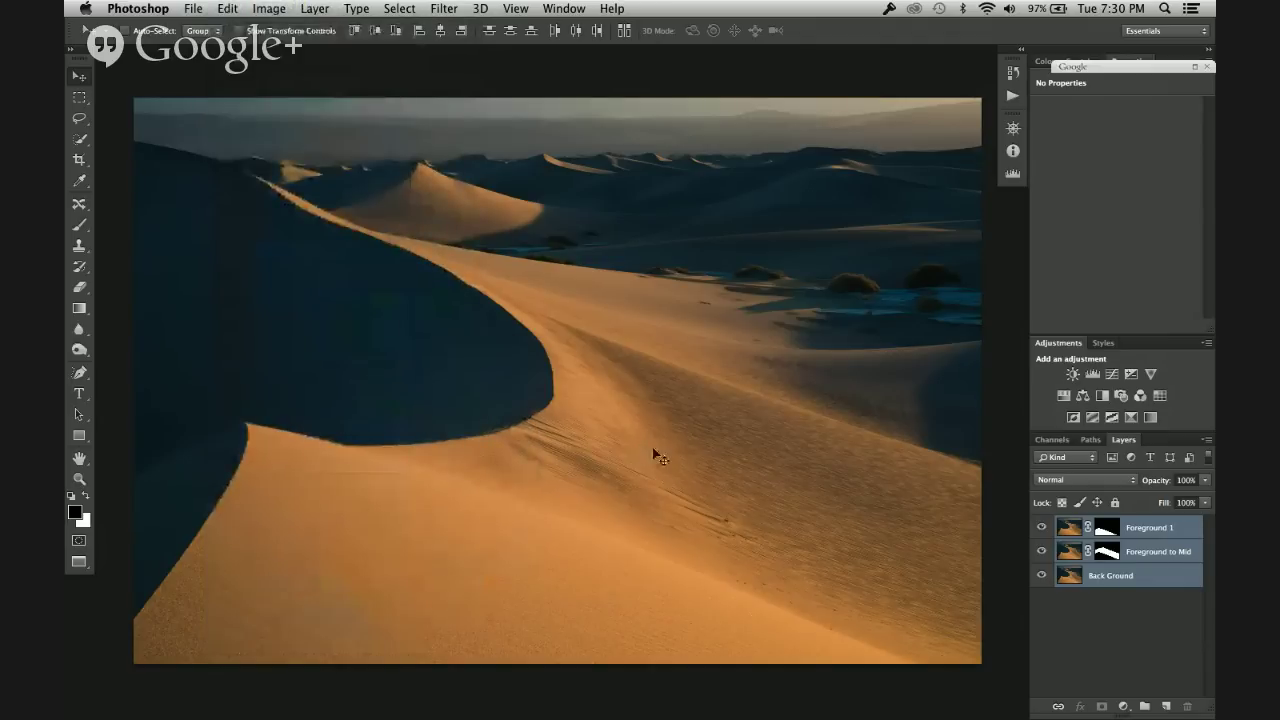
click(1108, 557)
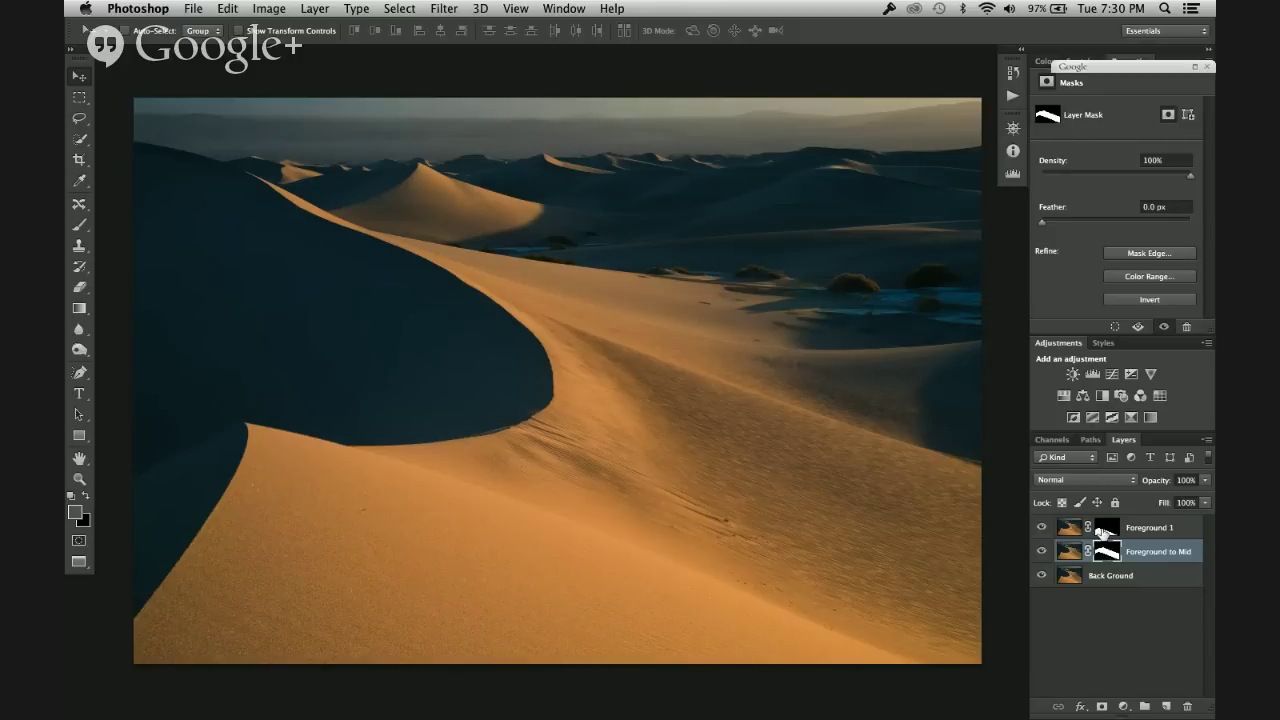
shift+click(1101, 532)
ctrl+click(1101, 532)
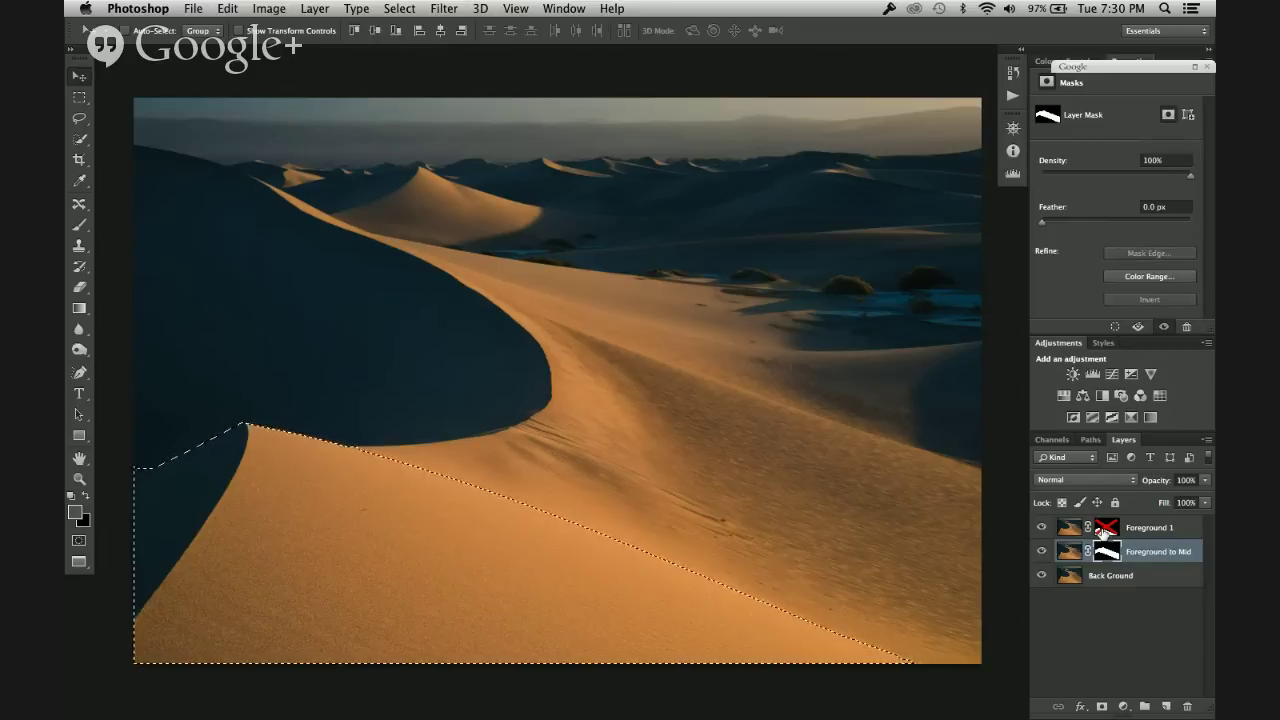
shift+click(1101, 532)
key(ctrl+d)
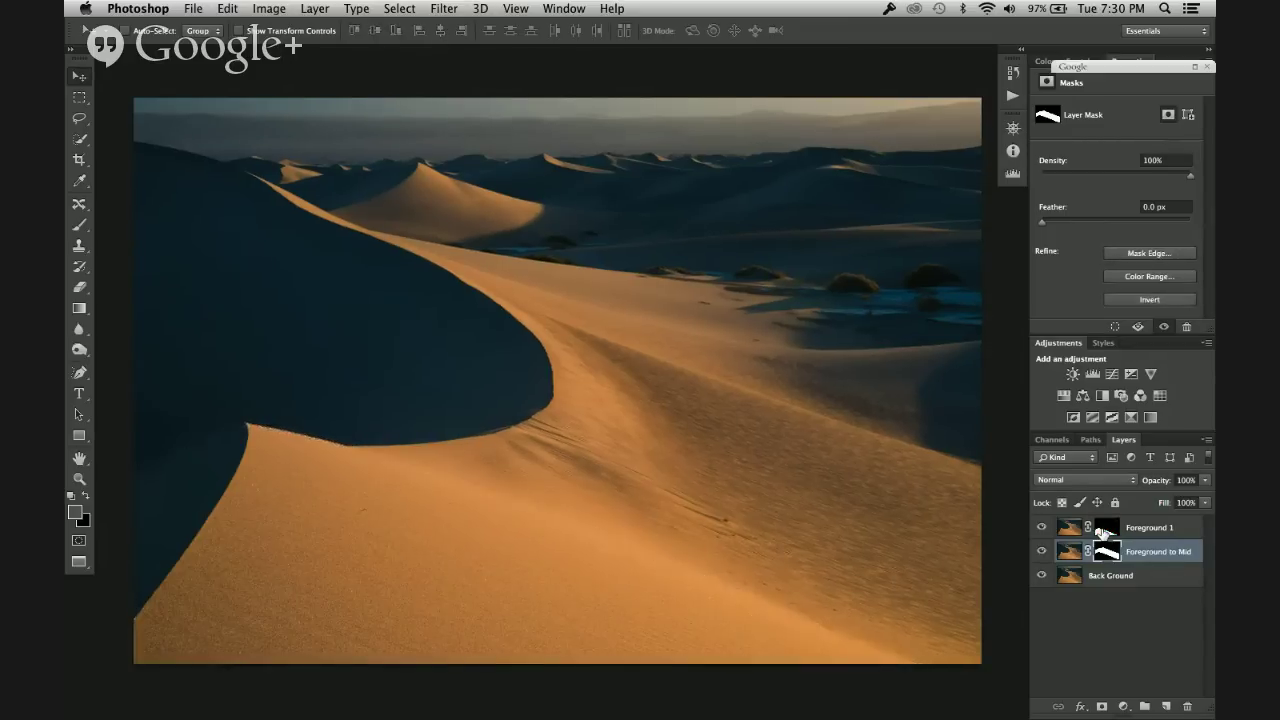
Step: Examine the Foreground 1 layer mask and the Foreground to Mid layer mask on their own in black and white
alt+click(1101, 532)
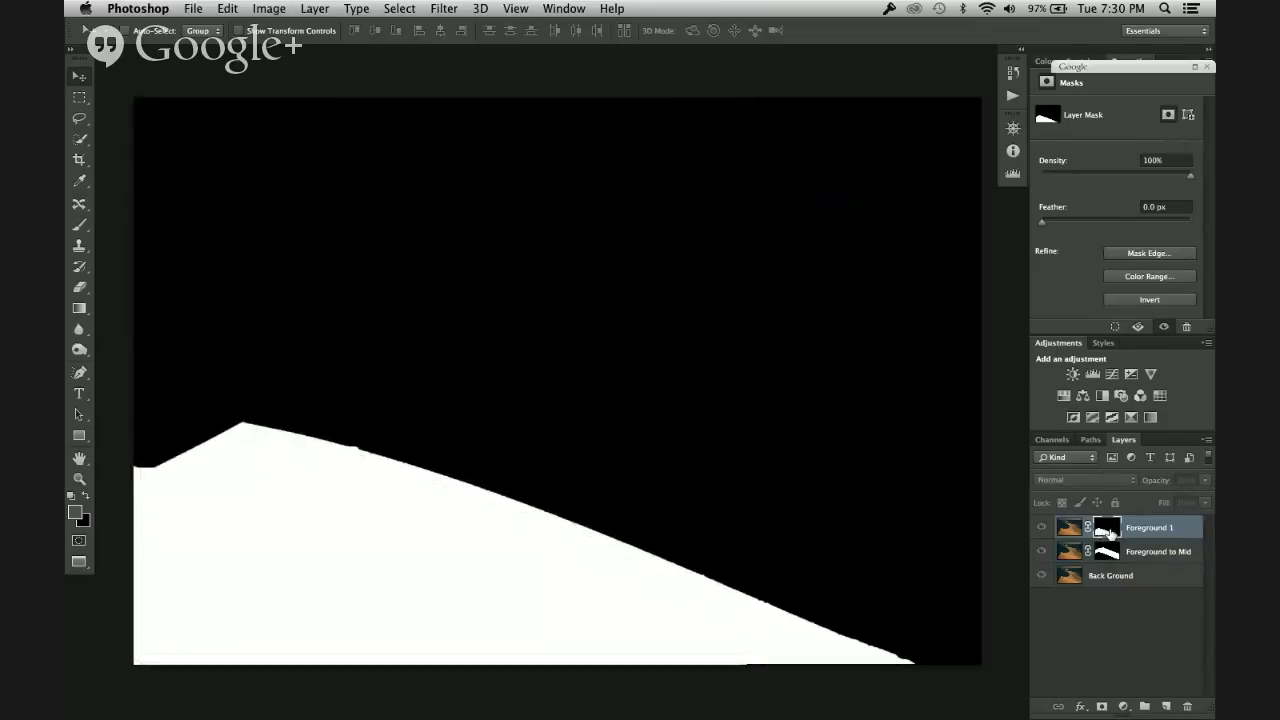
alt+click(1101, 532)
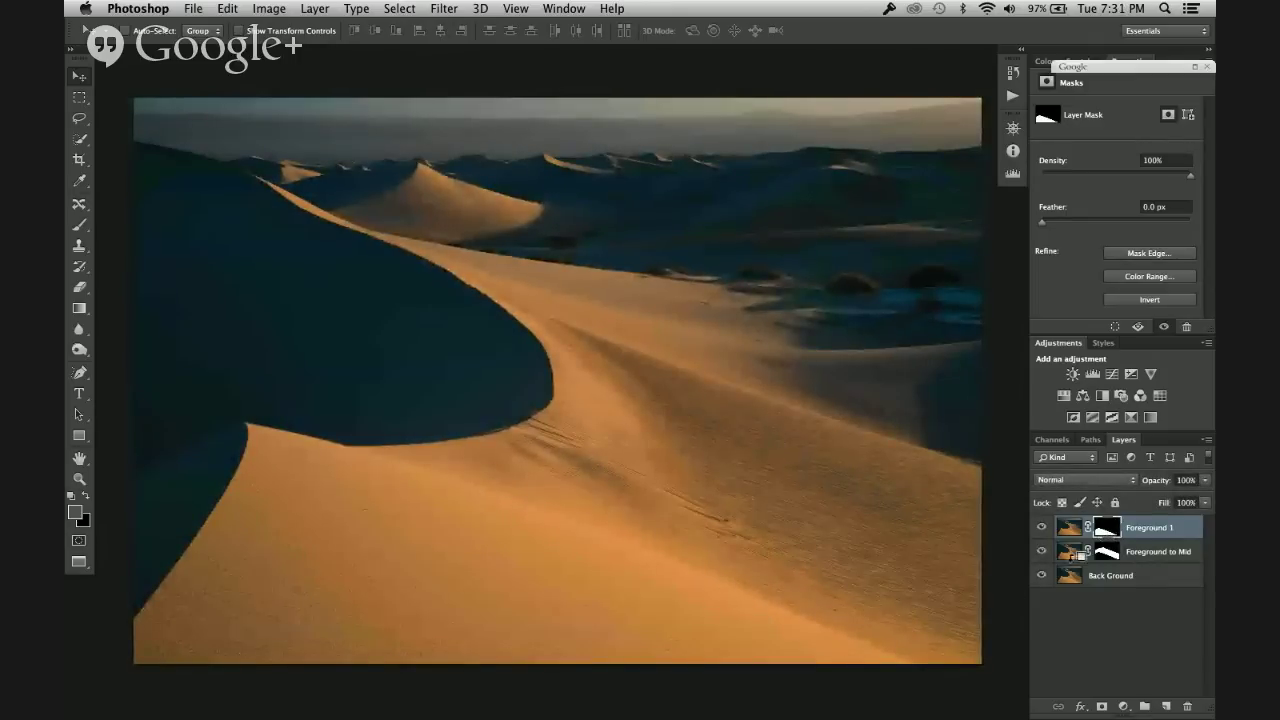
alt+click(1106, 535)
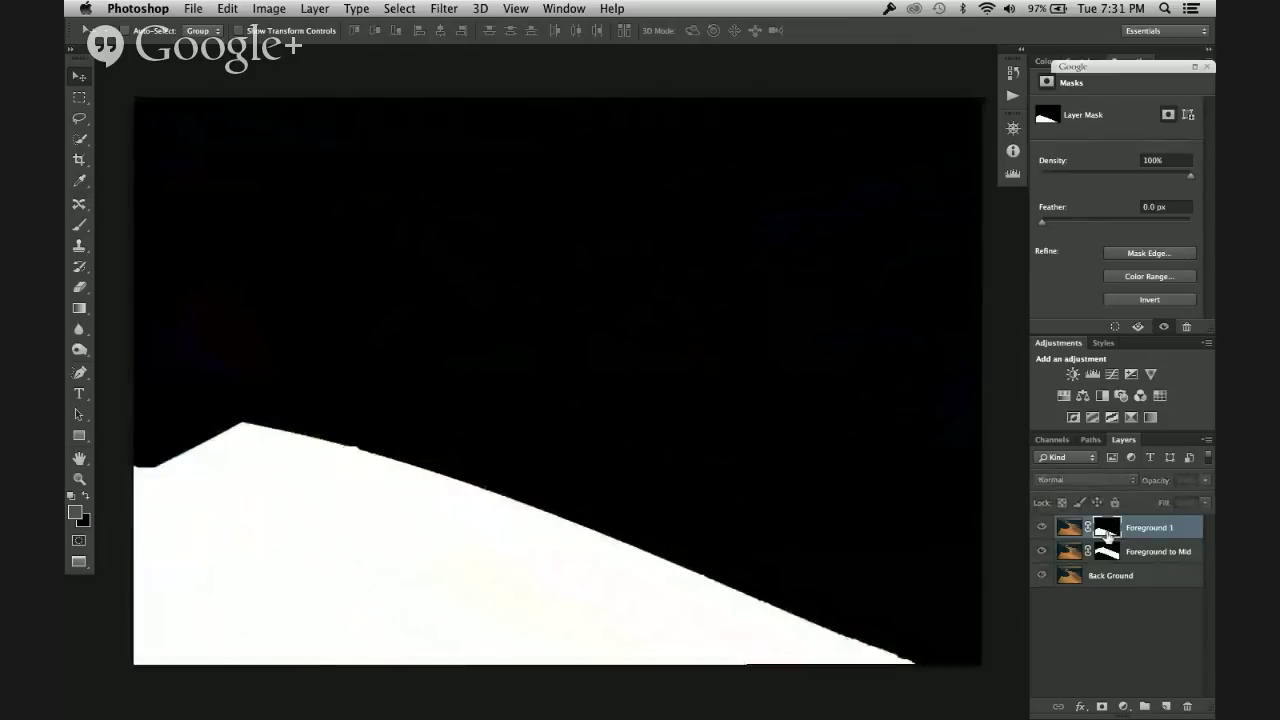
alt+click(1106, 535)
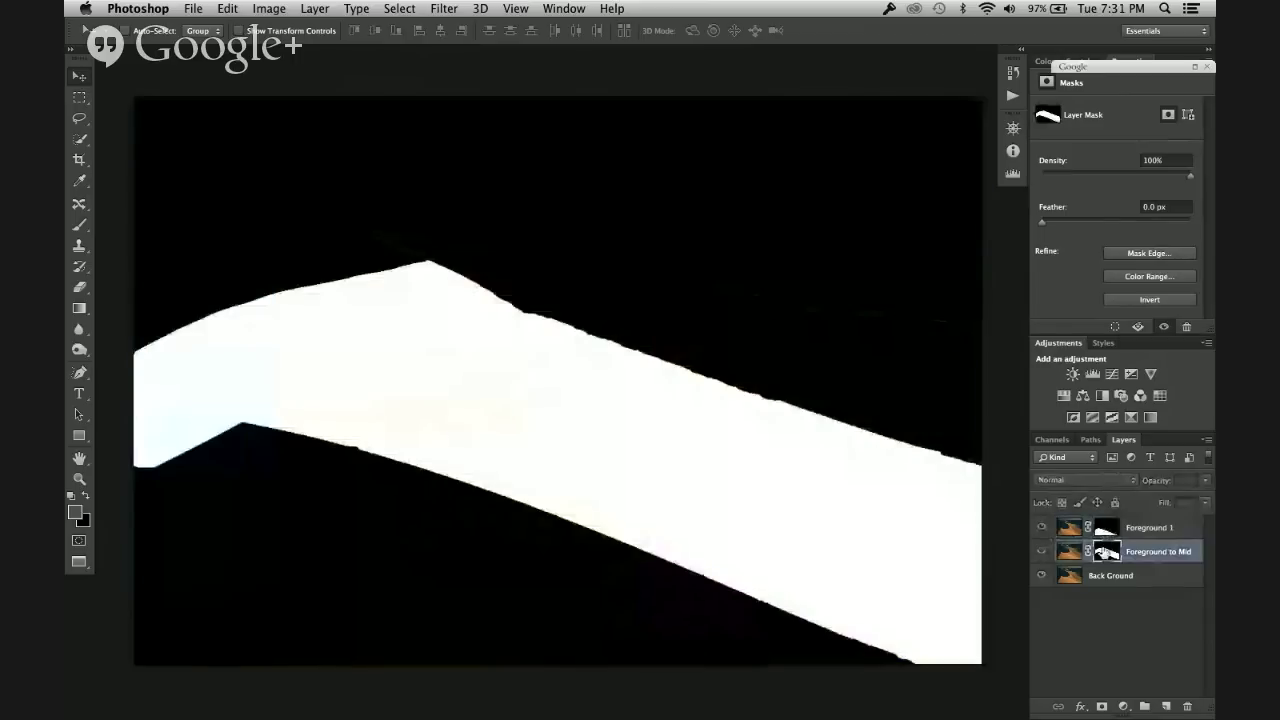
Step: Set up the Brush tool with a 100 px tip at 30% opacity and black as the foreground colour
key(b)
key(3)
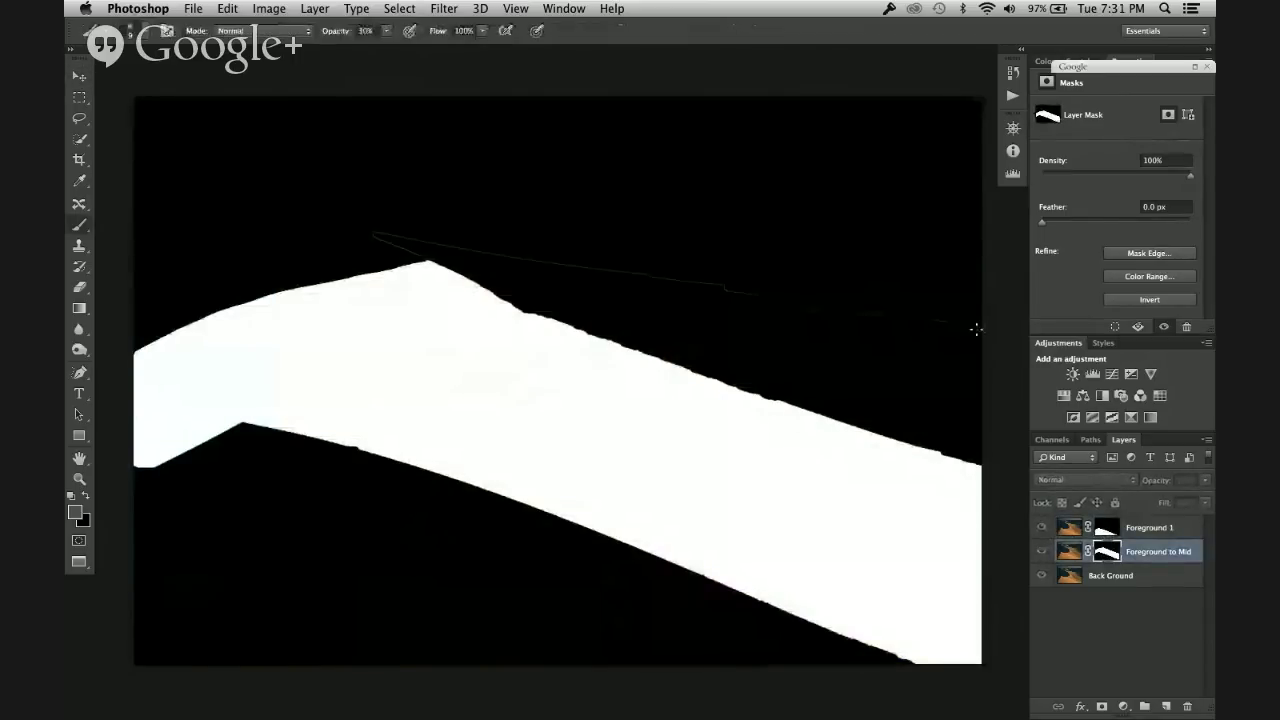
key(bracketright)
key(bracketright)
key(bracketright)
key(bracketright)
key(bracketright)
key(bracketright)
key(bracketright)
key(bracketright)
key(bracketright)
key(bracketright)
key(bracketright)
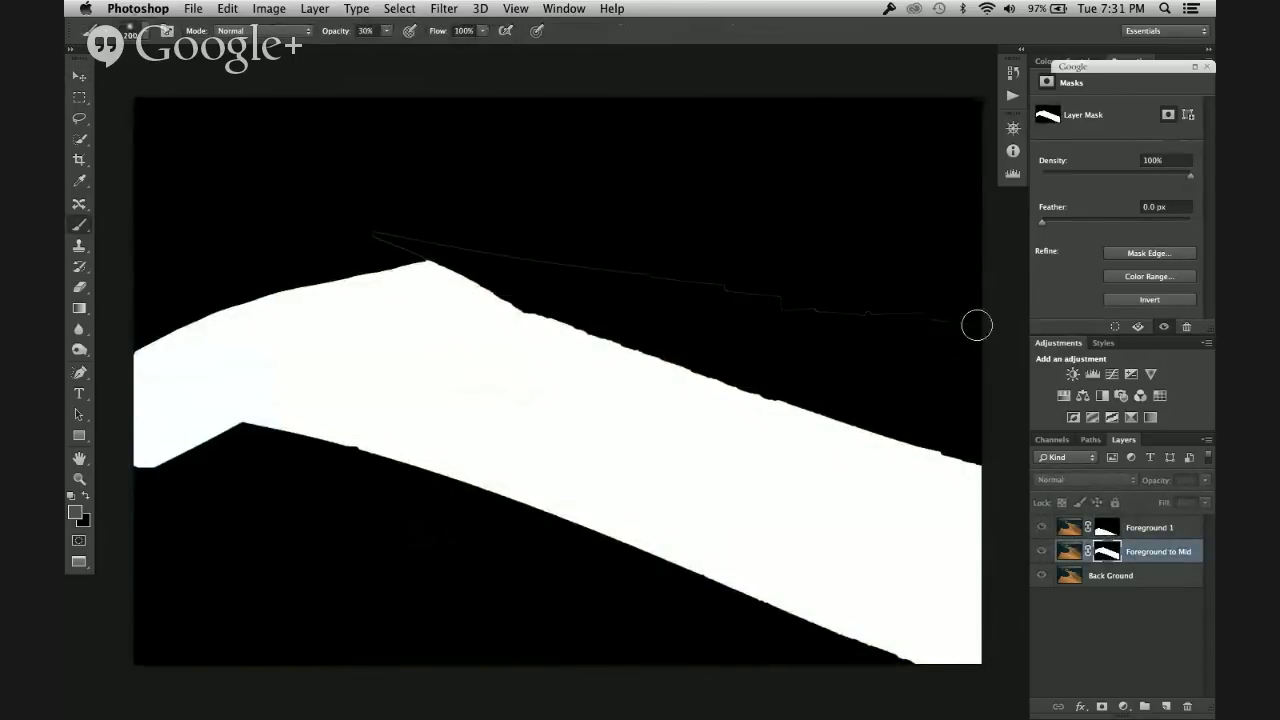
key(bracketright)
key(bracketright)
key(bracketright)
key(bracketright)
key(bracketright)
key(bracketright)
key(bracketright)
key(x)
key(bracketleft)
key(bracketleft)
key(bracketleft)
key(bracketleft)
Step: Show the Quick Selection tool over the mask and return to the Brush tool without selecting anything
click(79, 141)
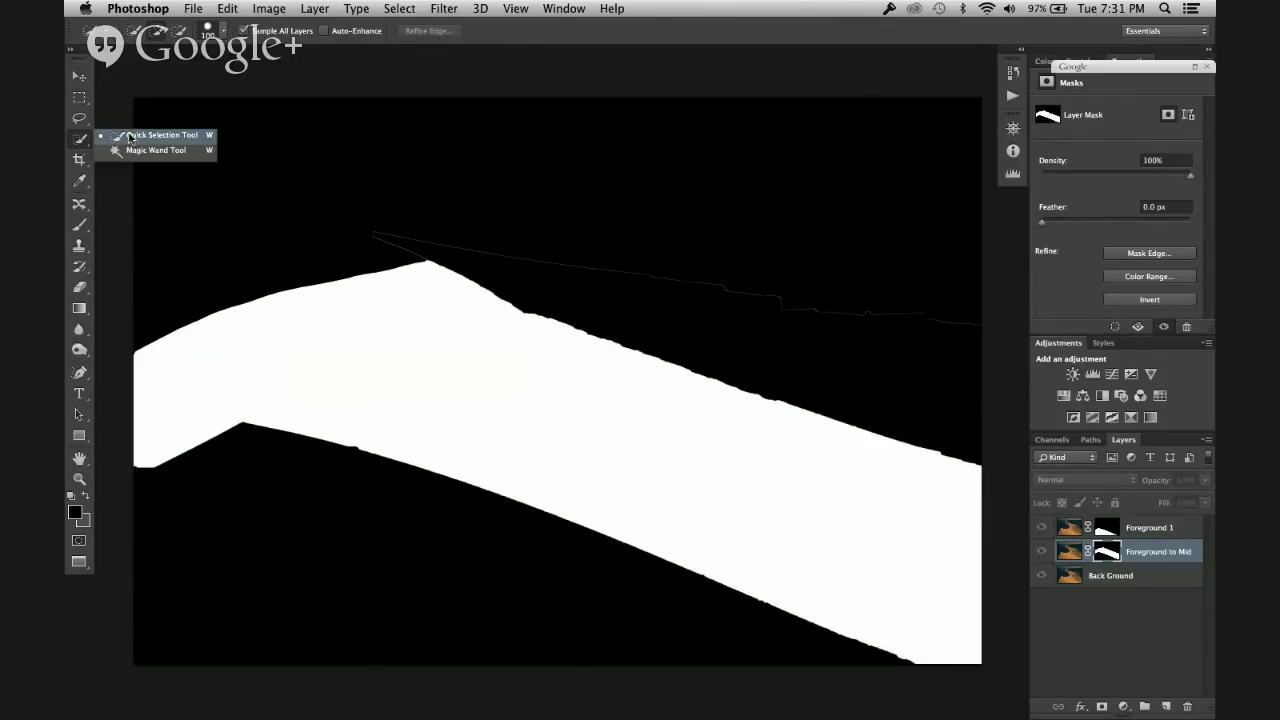
click(396, 198)
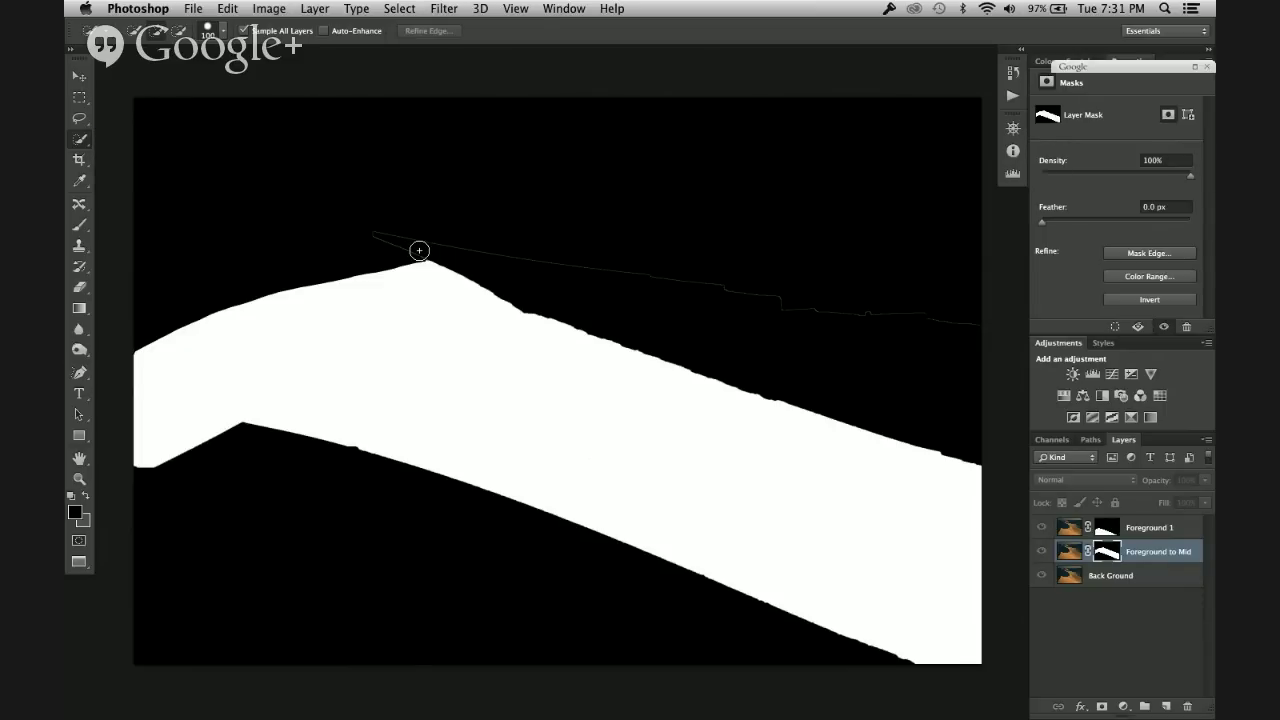
key(b)
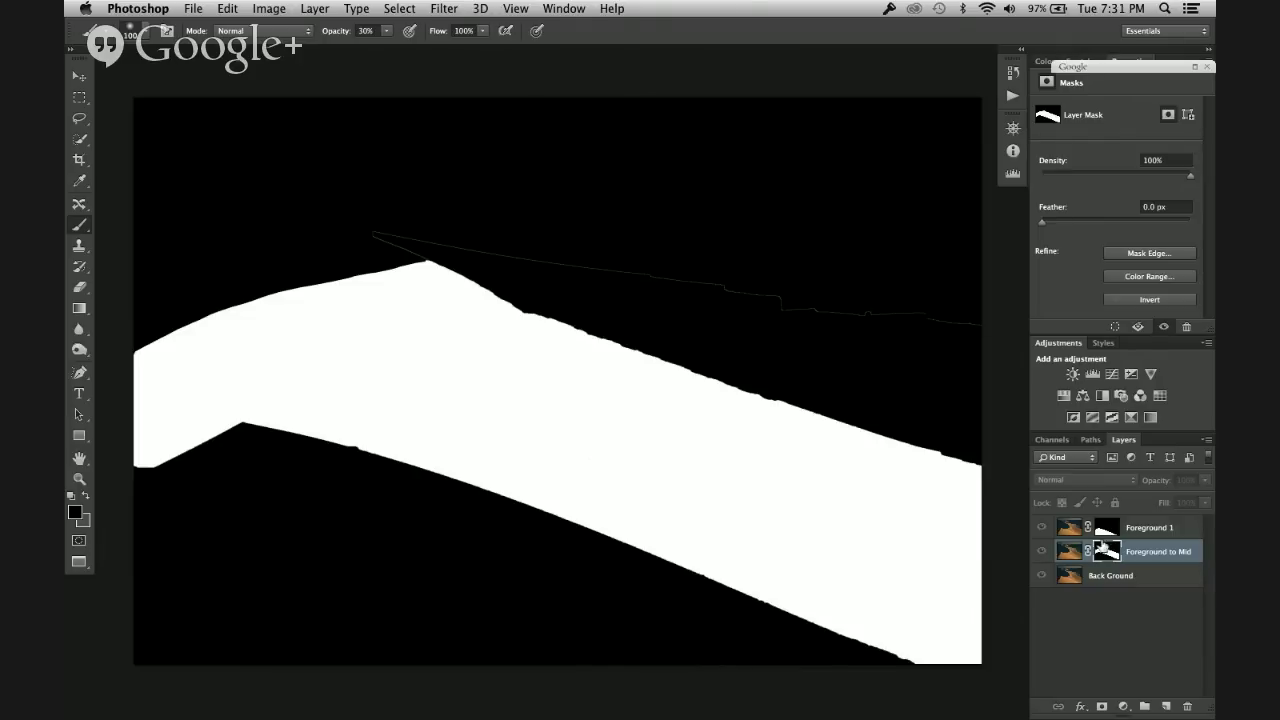
Step: Review the commands available for the Foreground to Mid mask, including Refine Mask, and return to the normal image view
right_click(1117, 556)
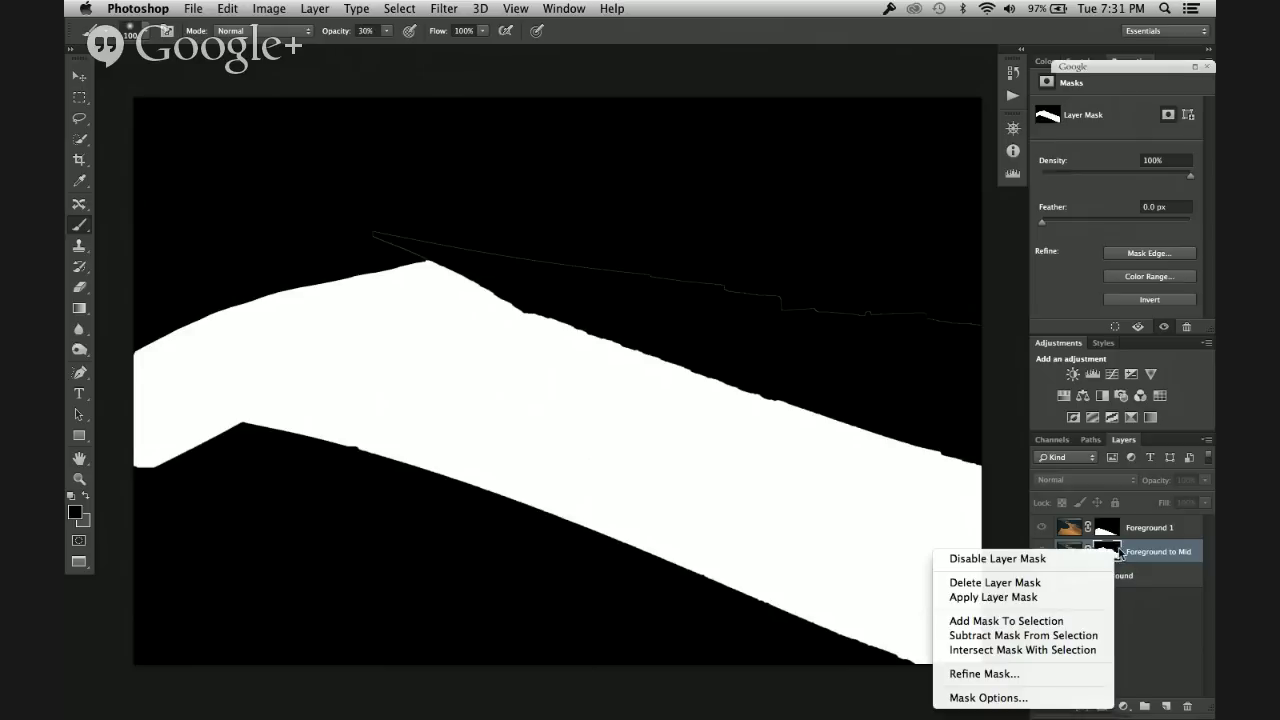
key(Escape)
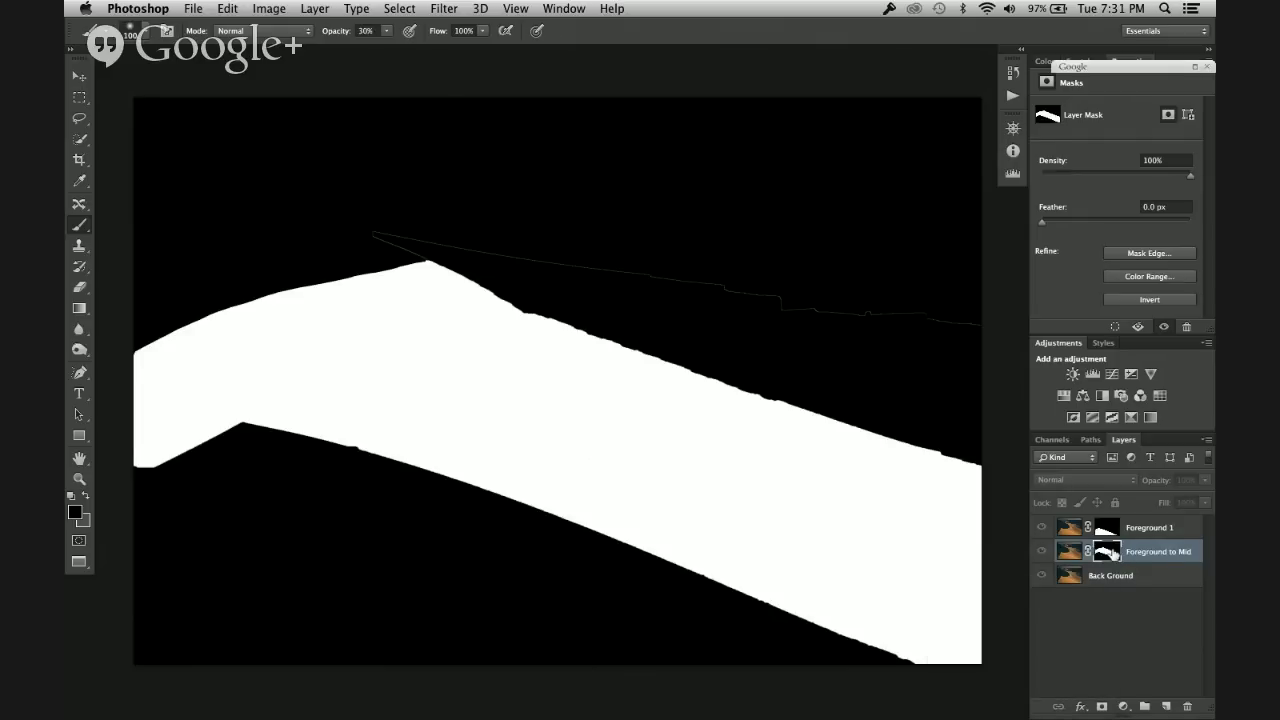
alt+click(1113, 553)
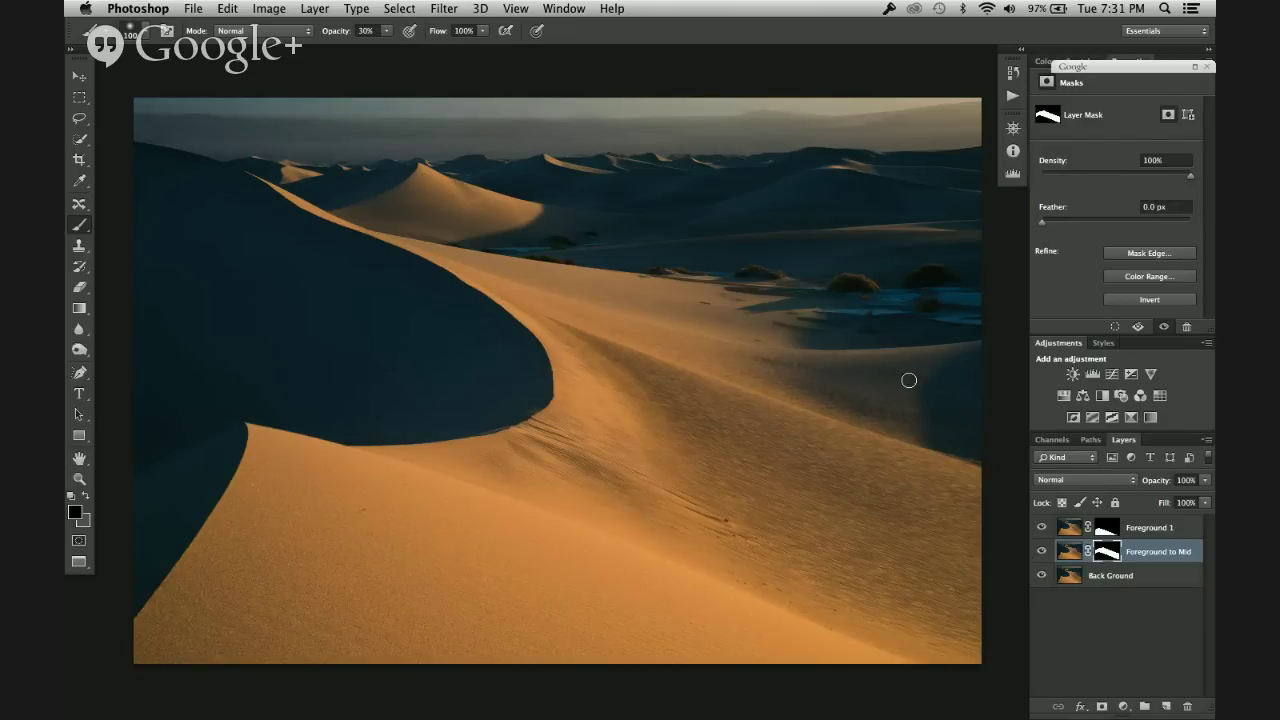
Step: Close the Death Valley focus-stacking document without saving, minimise Photoshop and switch to Lightroom
key(super+w)
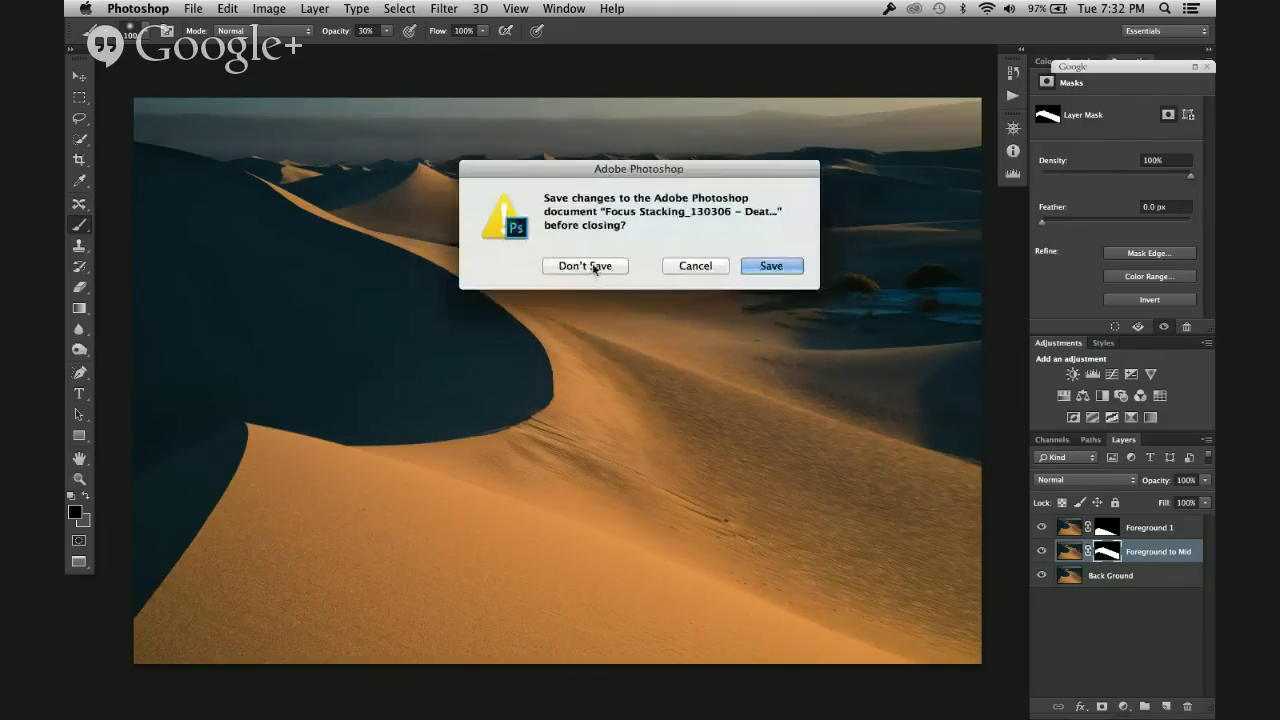
click(609, 268)
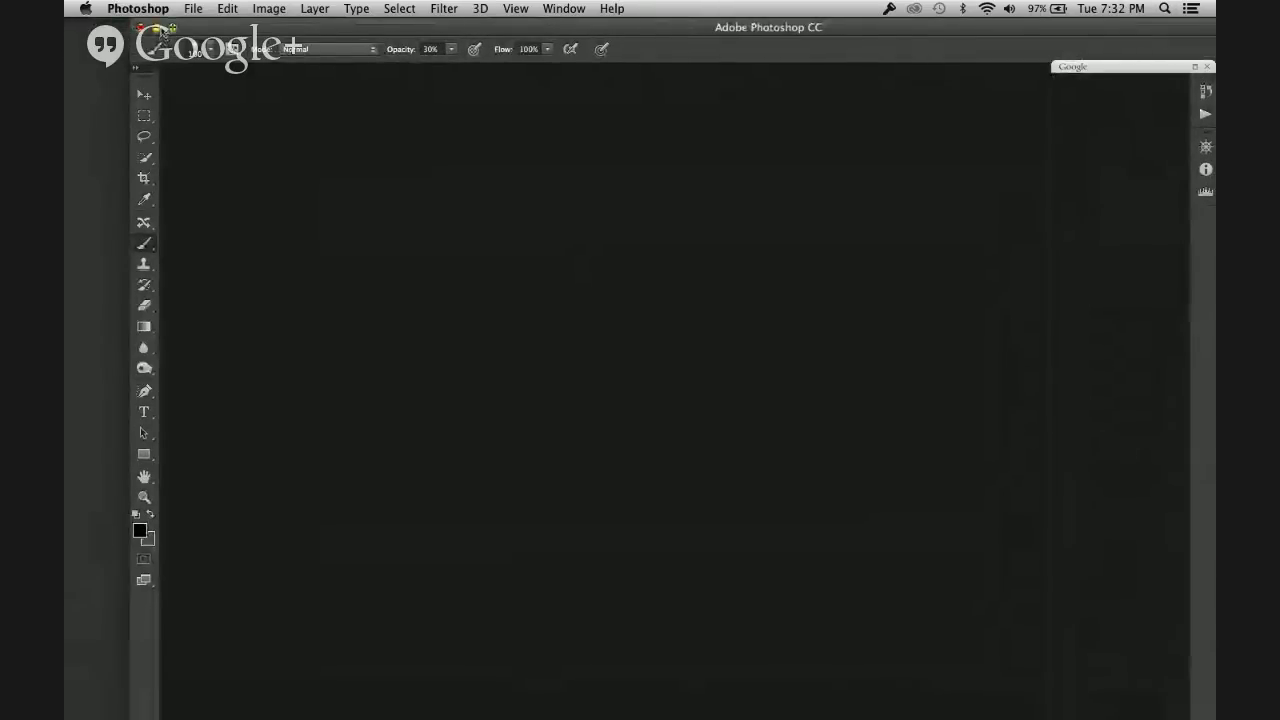
click(163, 31)
click(553, 568)
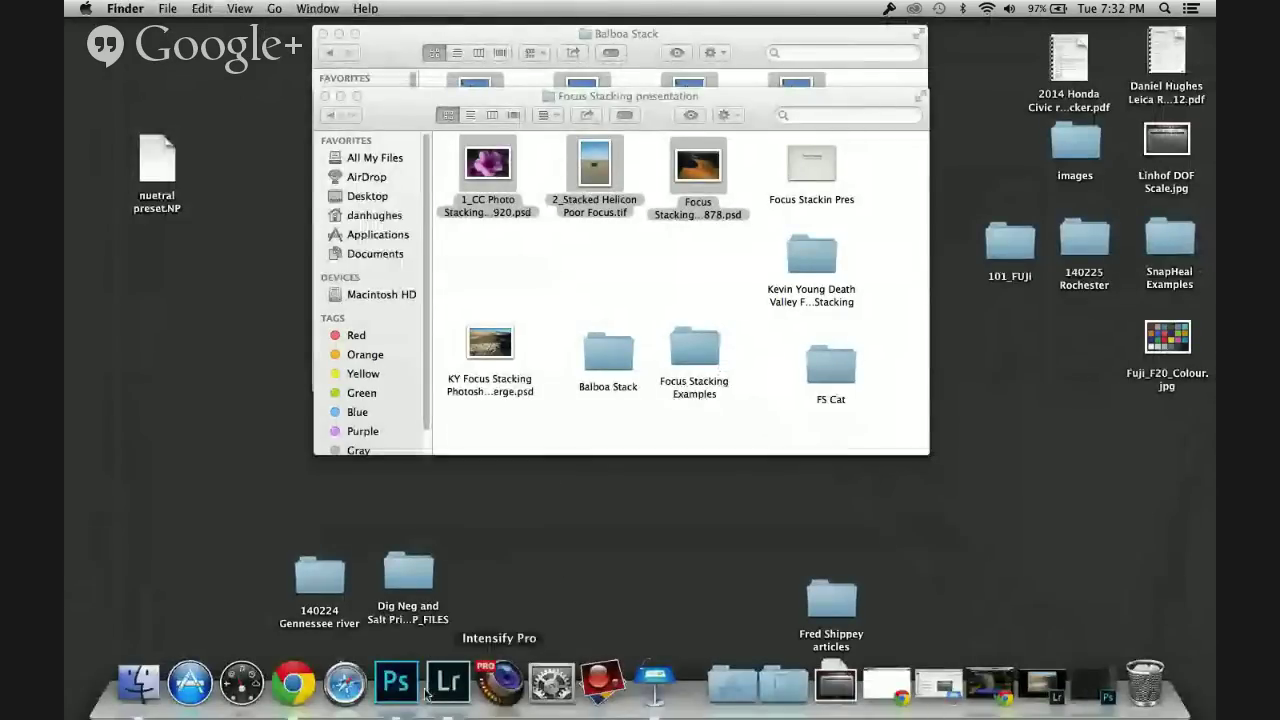
click(447, 683)
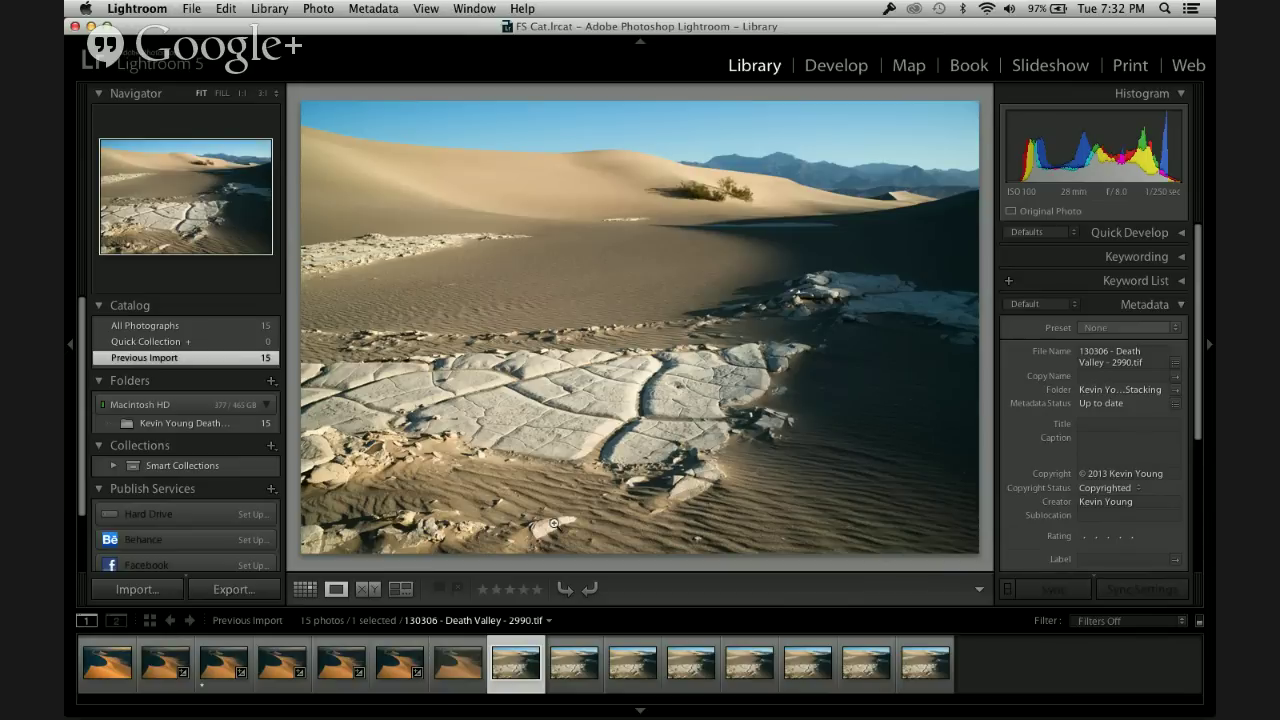
Step: View the finished Helicon Focus Stack.tif full-frame and return to the source frame 130306 - Death Valley - 2990.tif
click(930, 668)
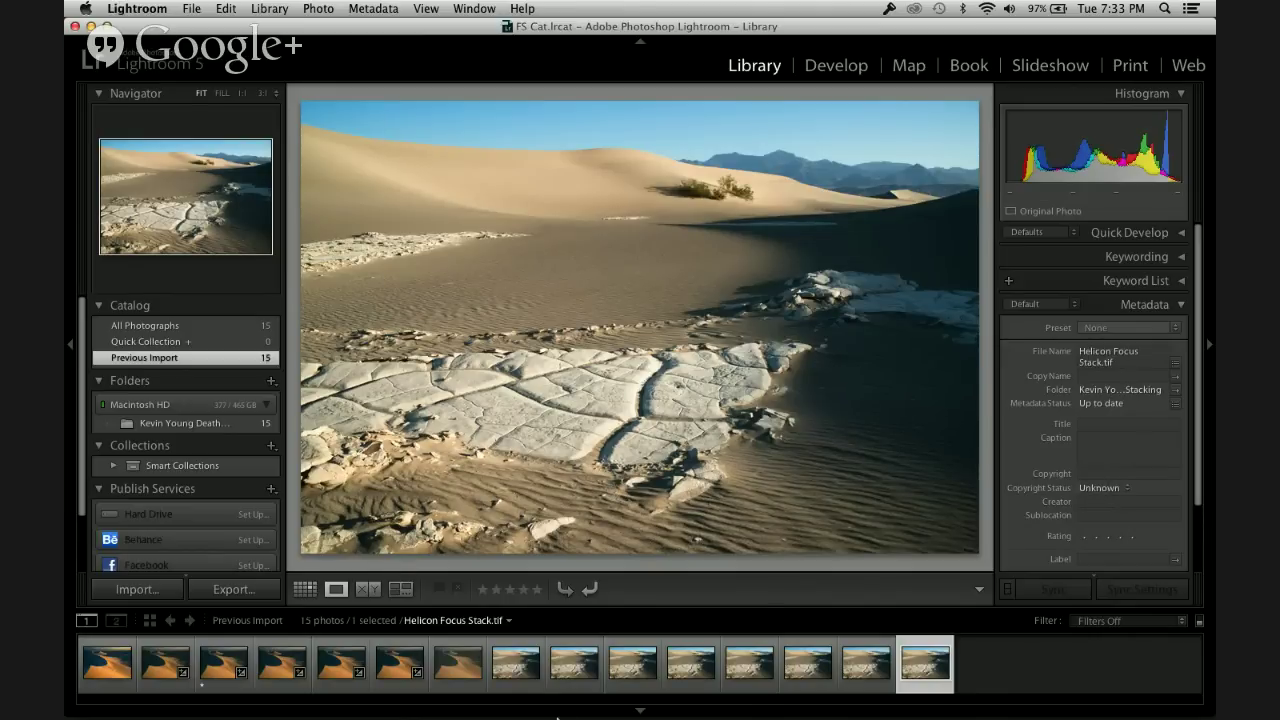
mouse_move(580, 690)
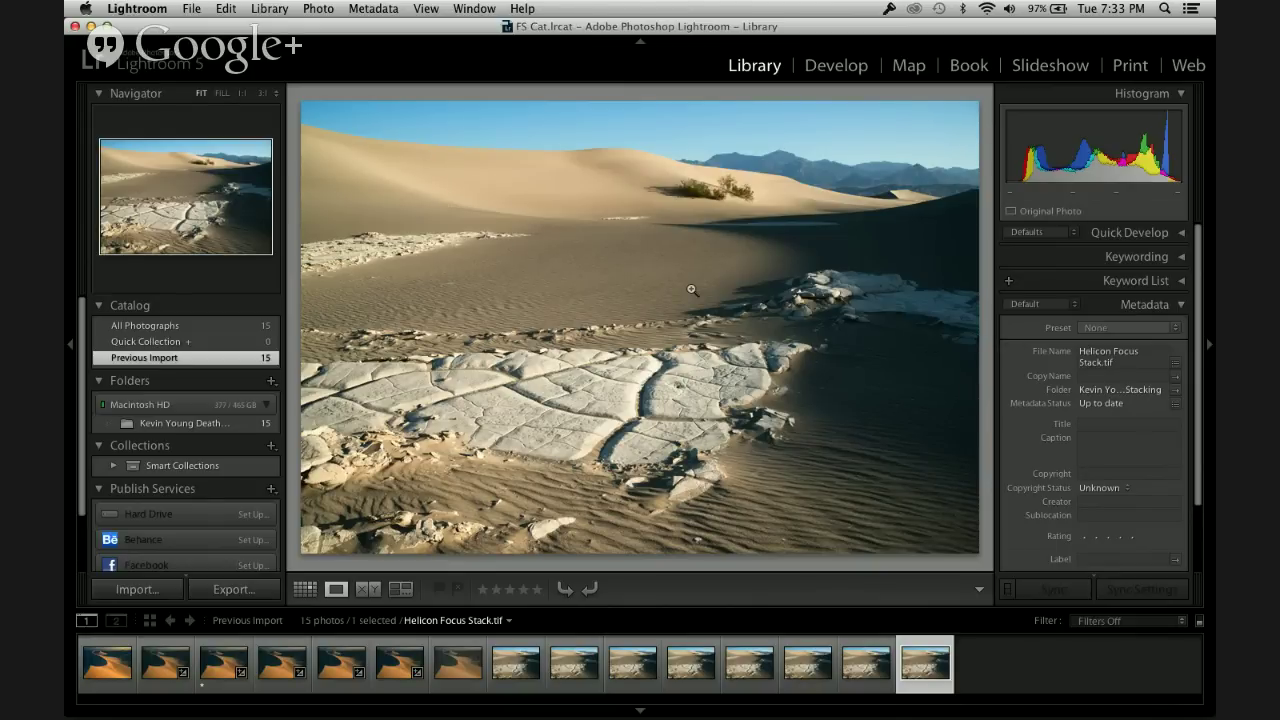
click(519, 667)
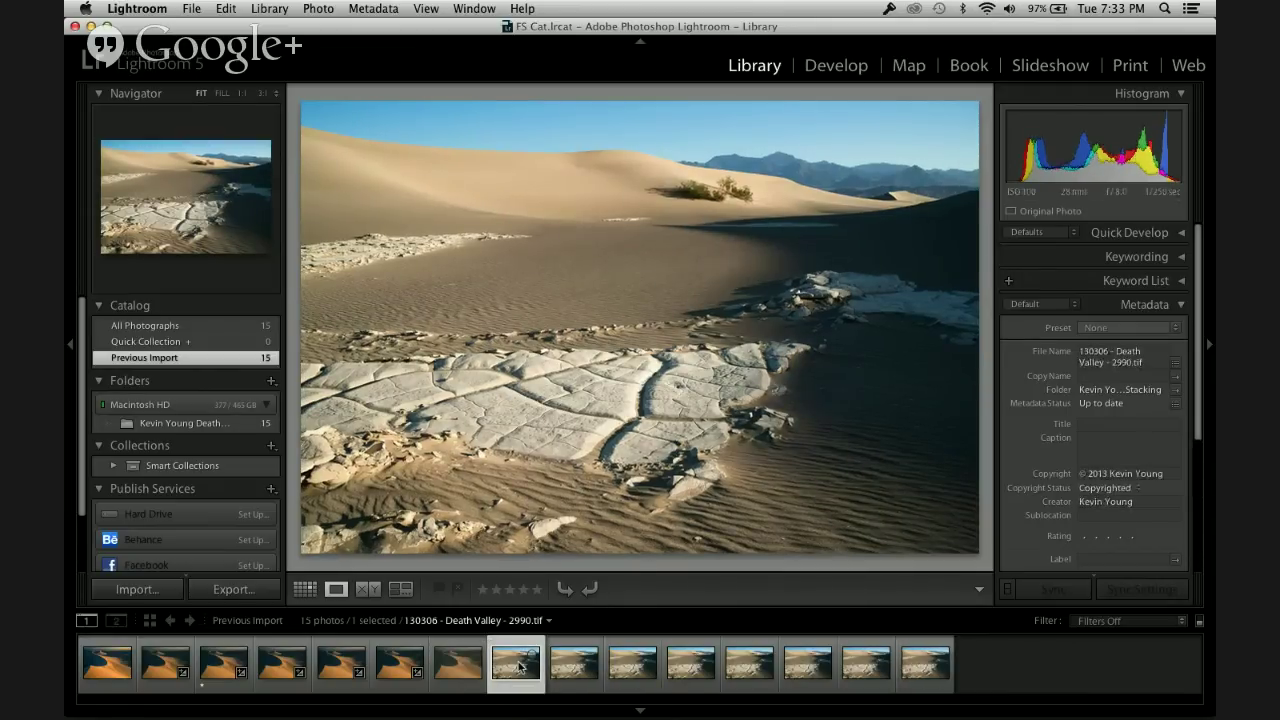
Step: Hide the side panels and step through the Death Valley source frames up to 130306 - Death Valley - 2994.tif
key(Tab)
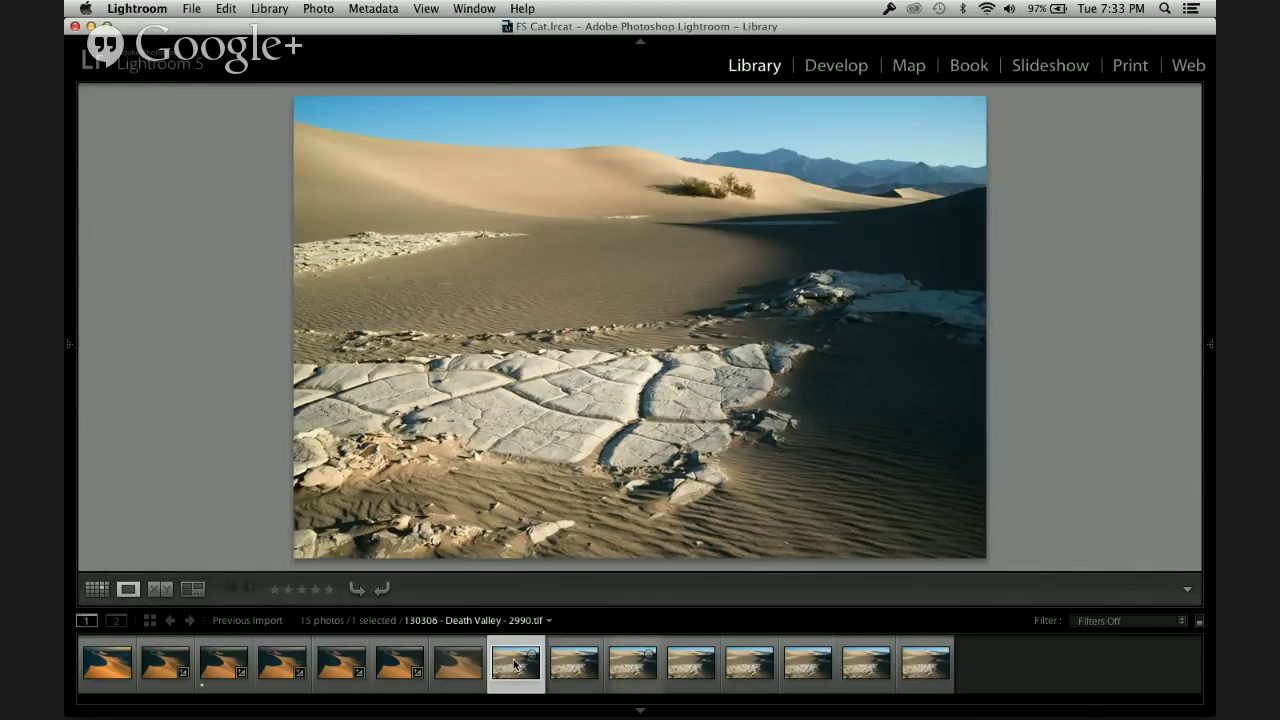
click(573, 665)
click(624, 667)
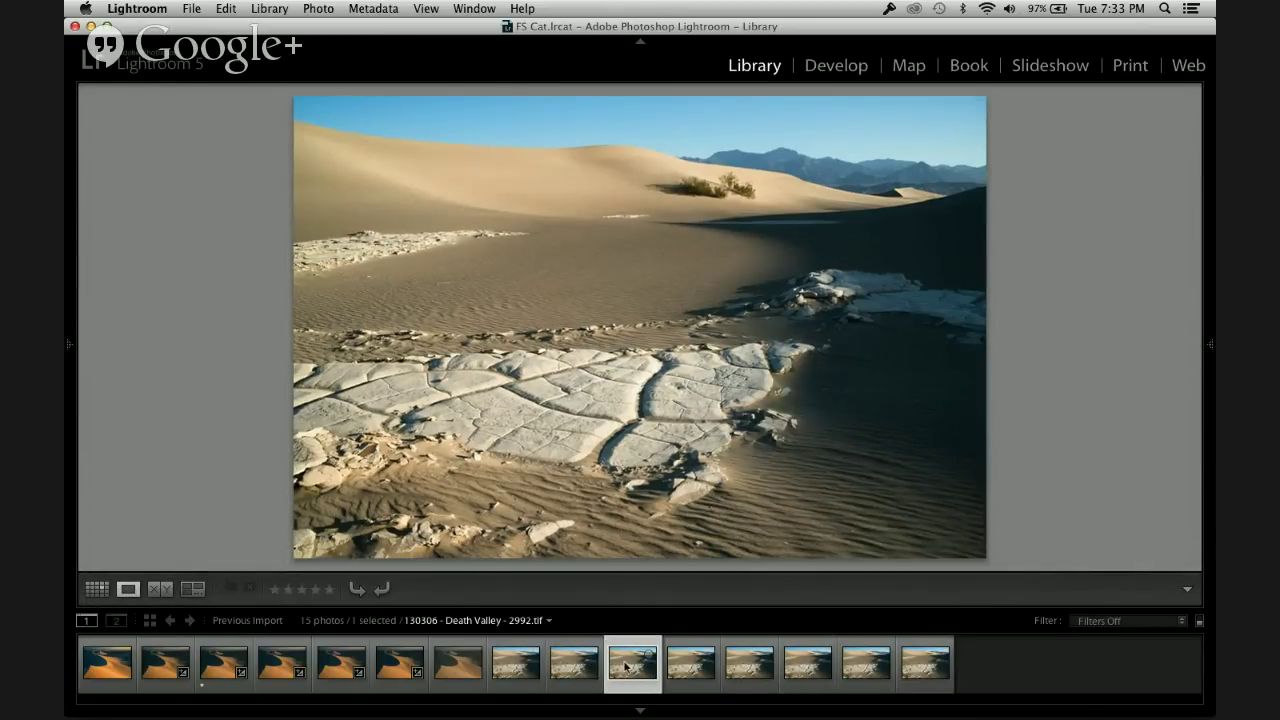
click(688, 667)
click(744, 673)
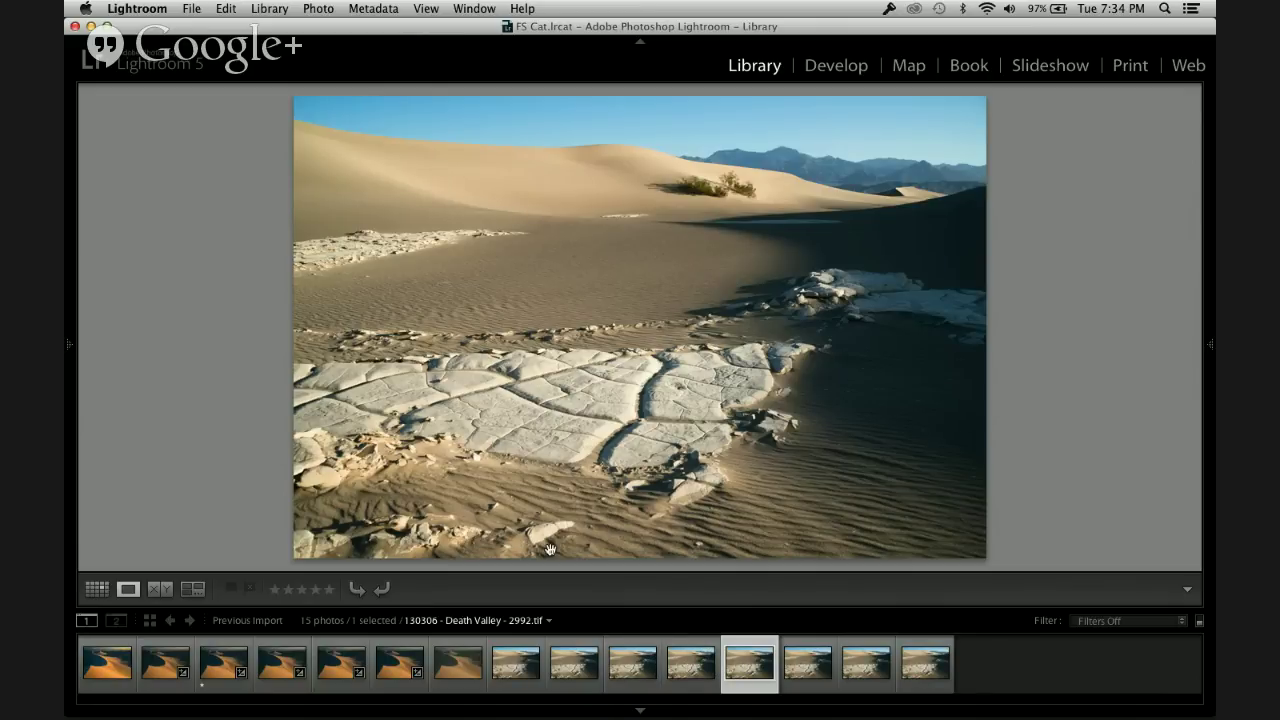
Step: Compare the distant dune ridge's sharpness in frames 2994 and 2990 at close zoom, returning to the full-frame view
drag(549, 549, 1166, 363)
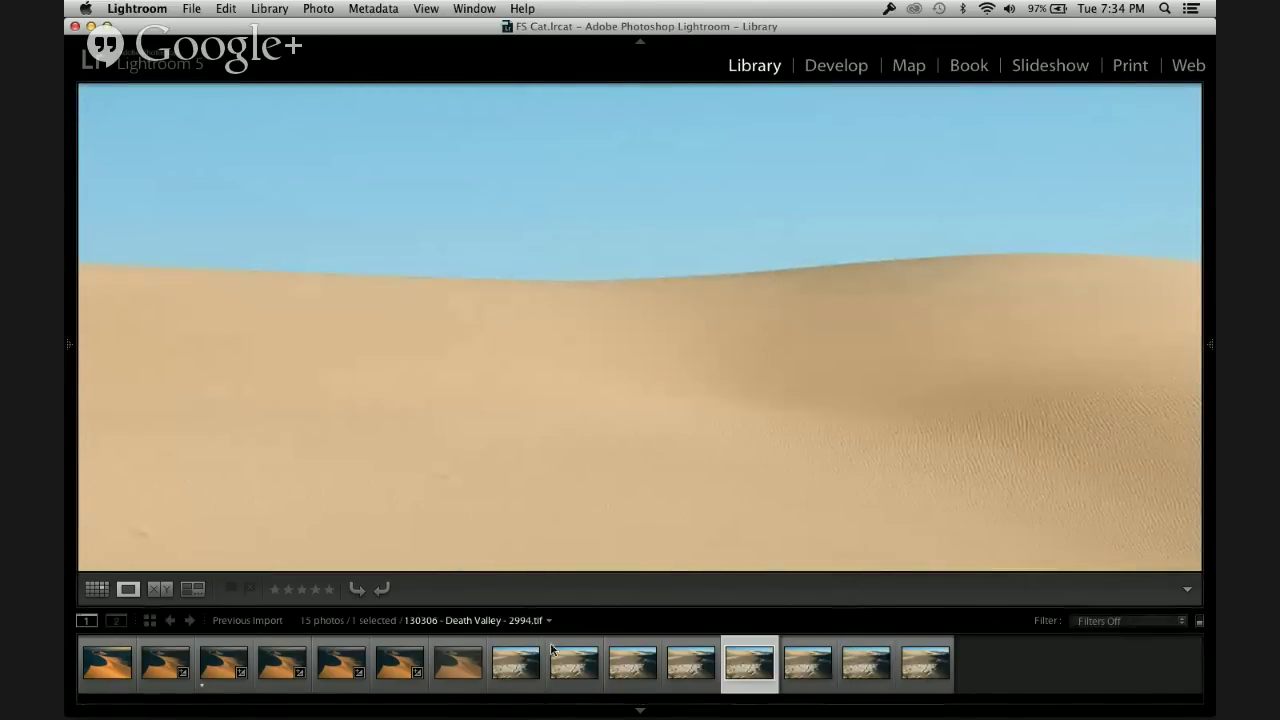
click(518, 660)
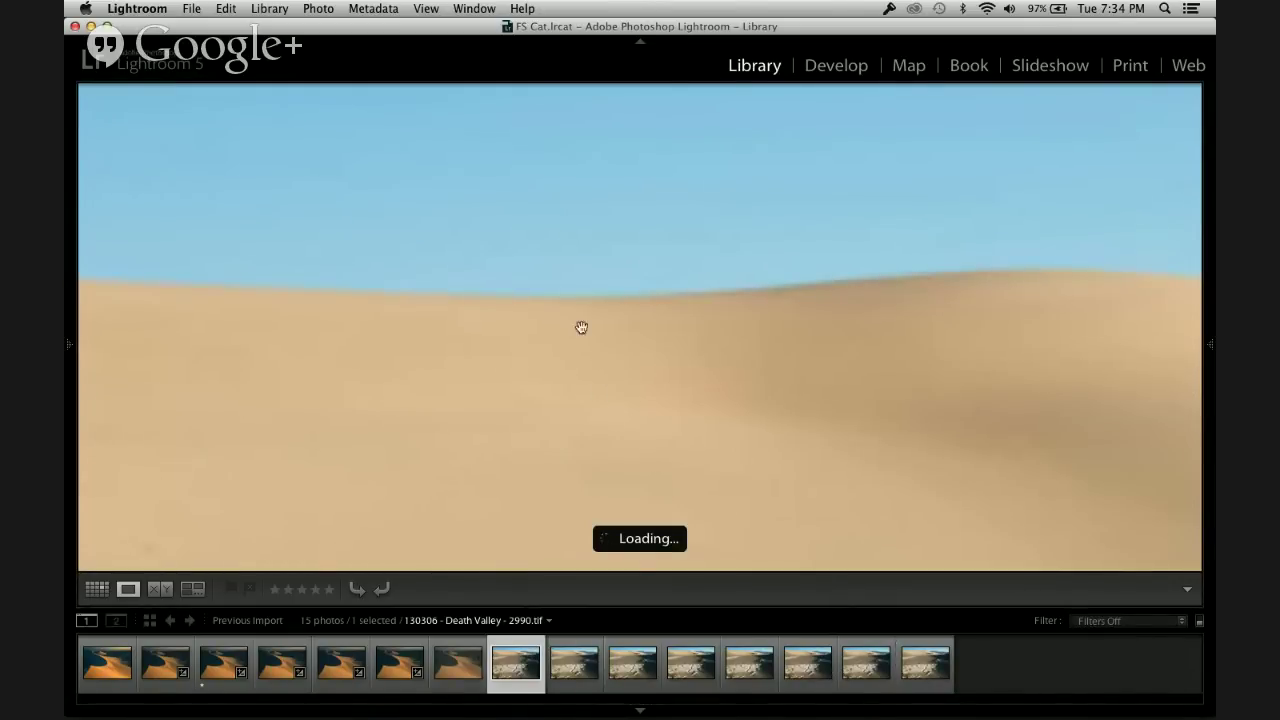
click(727, 330)
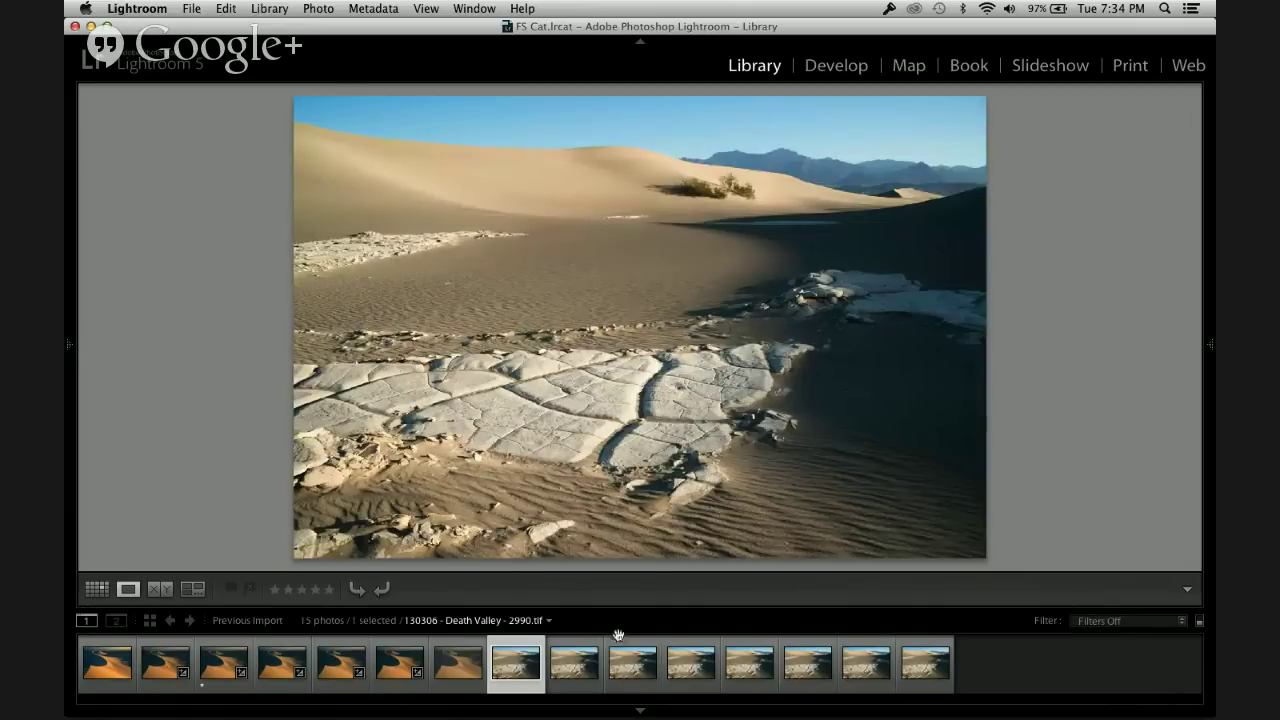
Step: Select the five source frames 2990 to 2994, and bring up Merge but not blended 130306 - Death Valley - 2994.tif
click(745, 674)
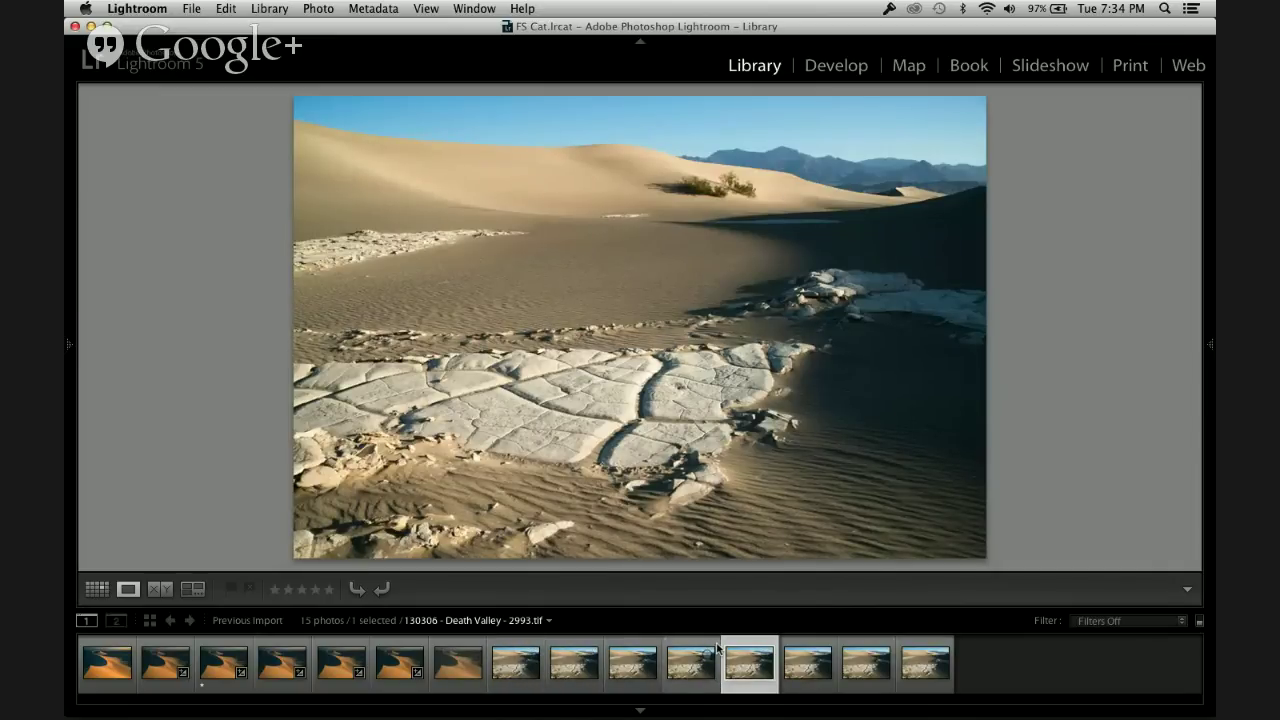
shift+click(510, 676)
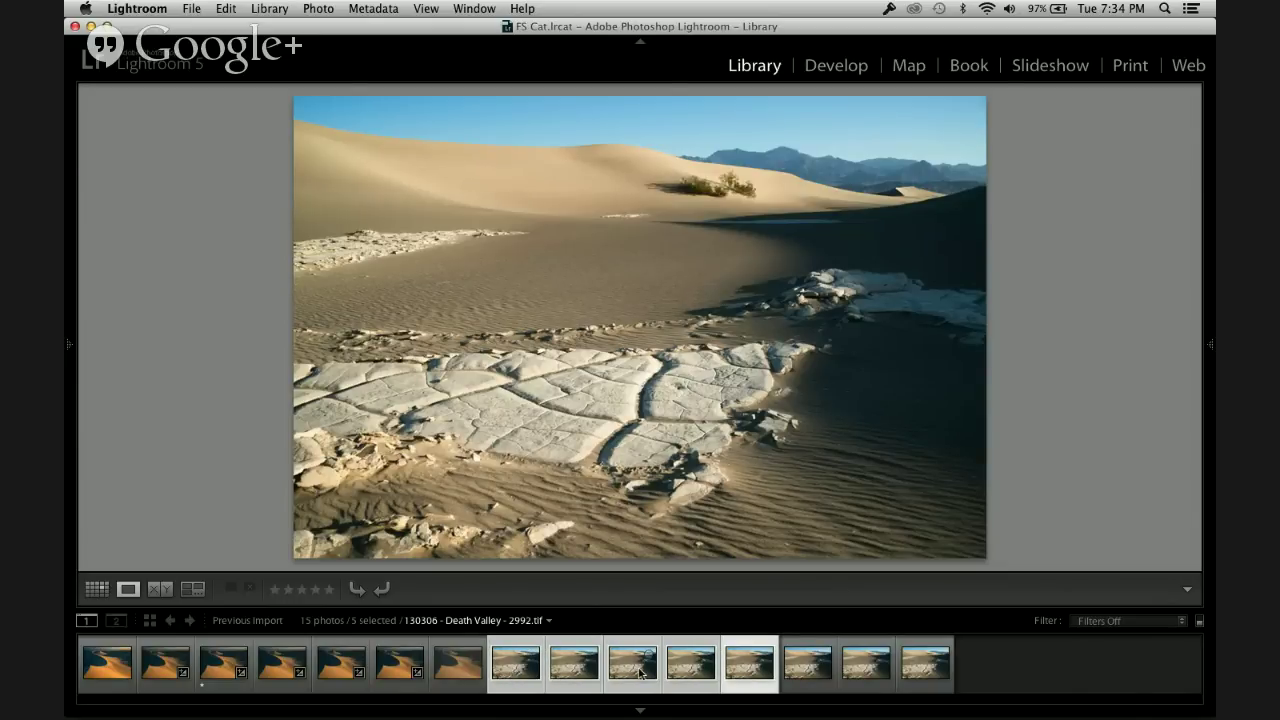
click(792, 672)
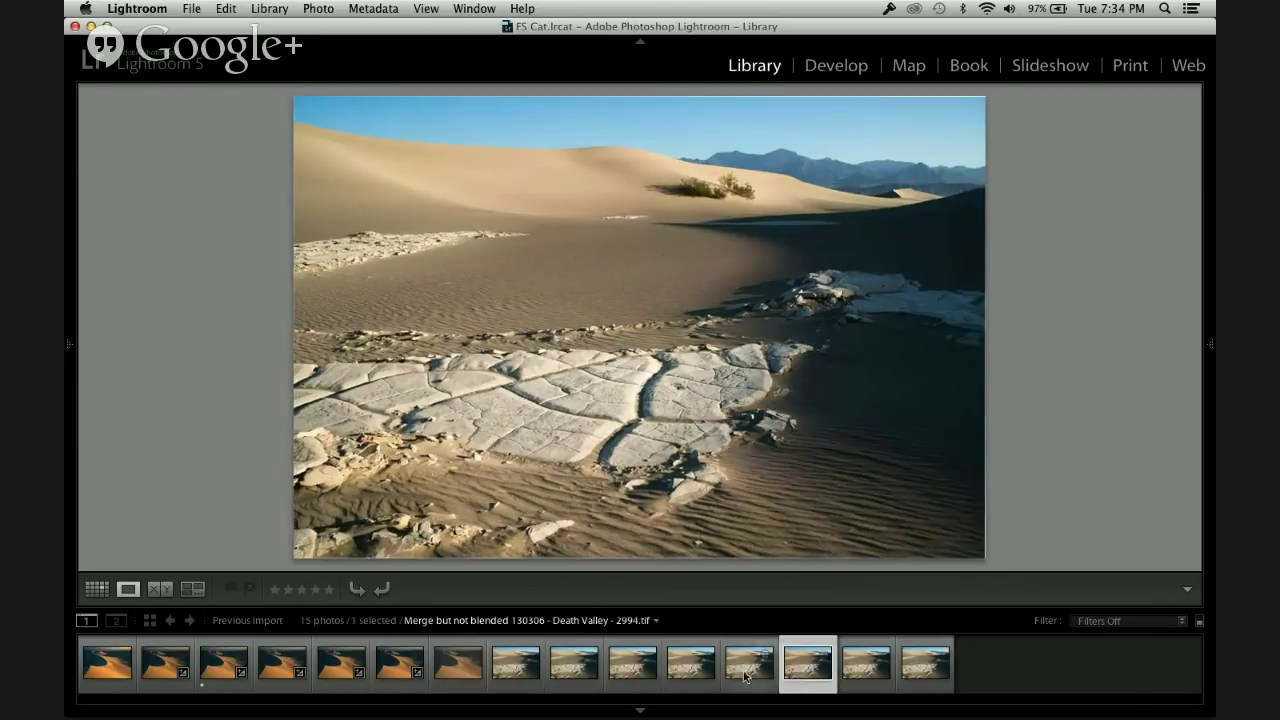
Step: Select the five source frames 2990 to 2994, send them to Merge to Panorama in Photoshop, and switch to Photoshop
click(745, 677)
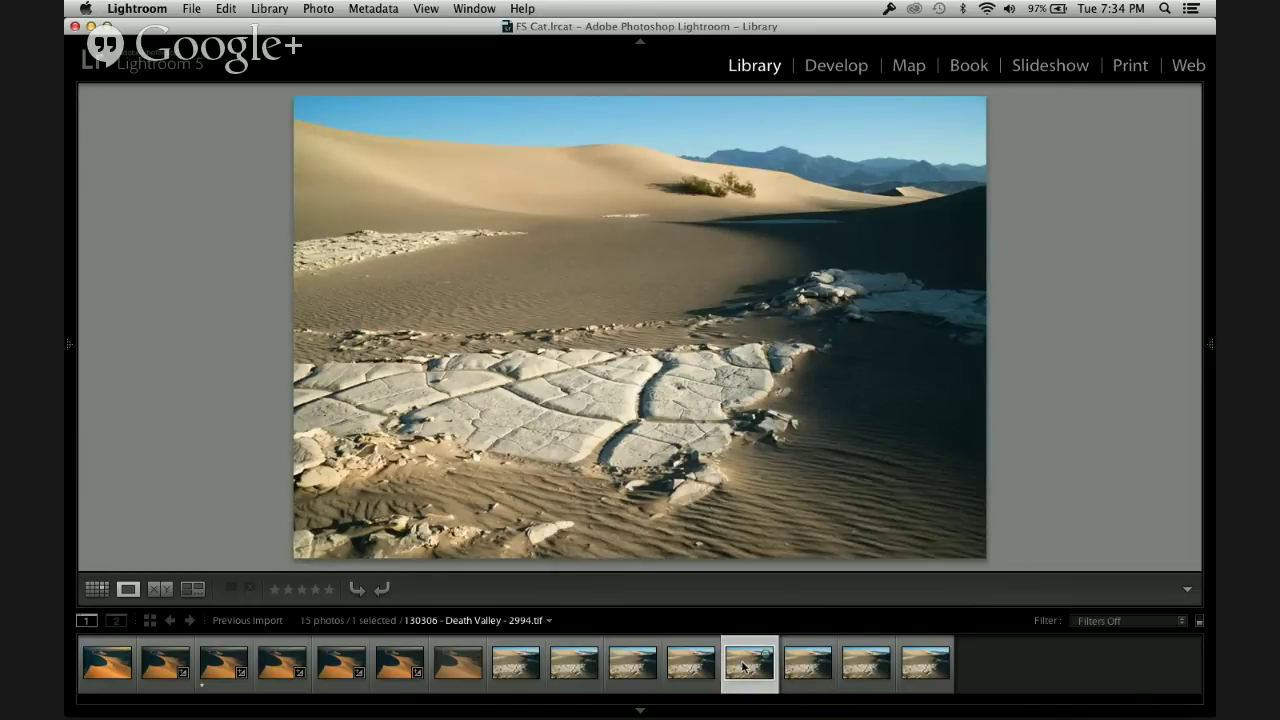
click(501, 666)
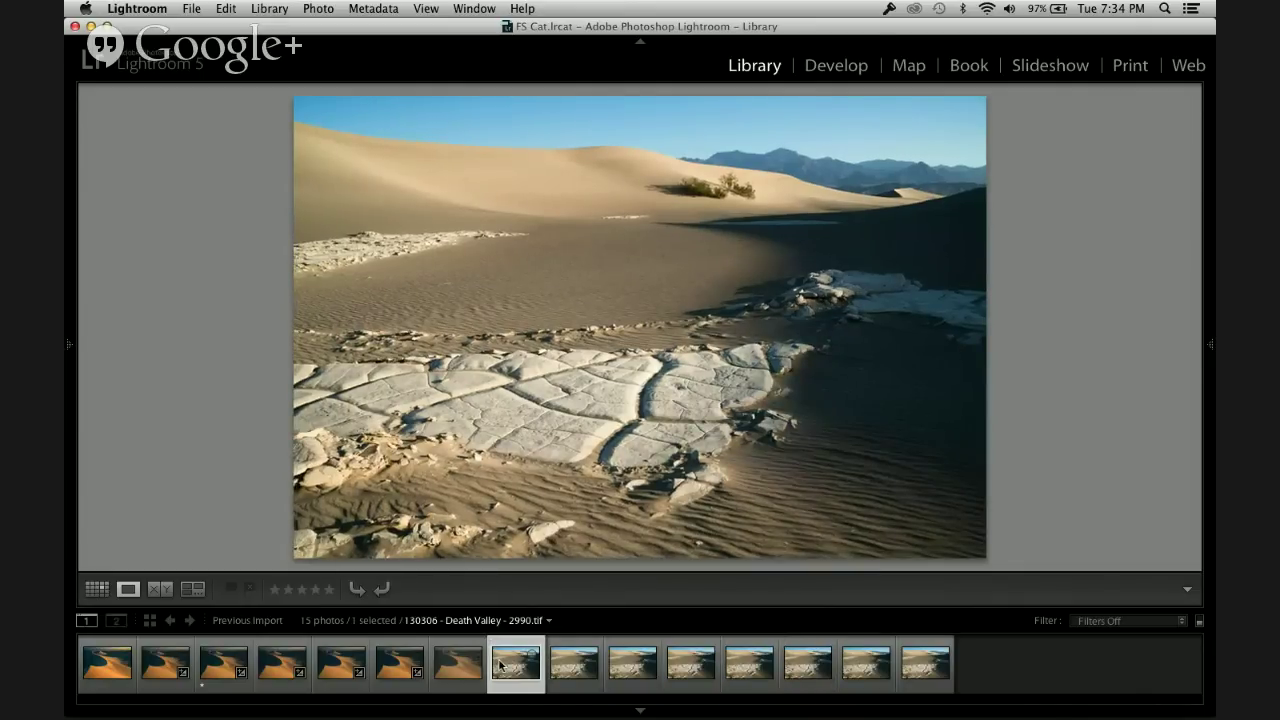
shift+click(748, 672)
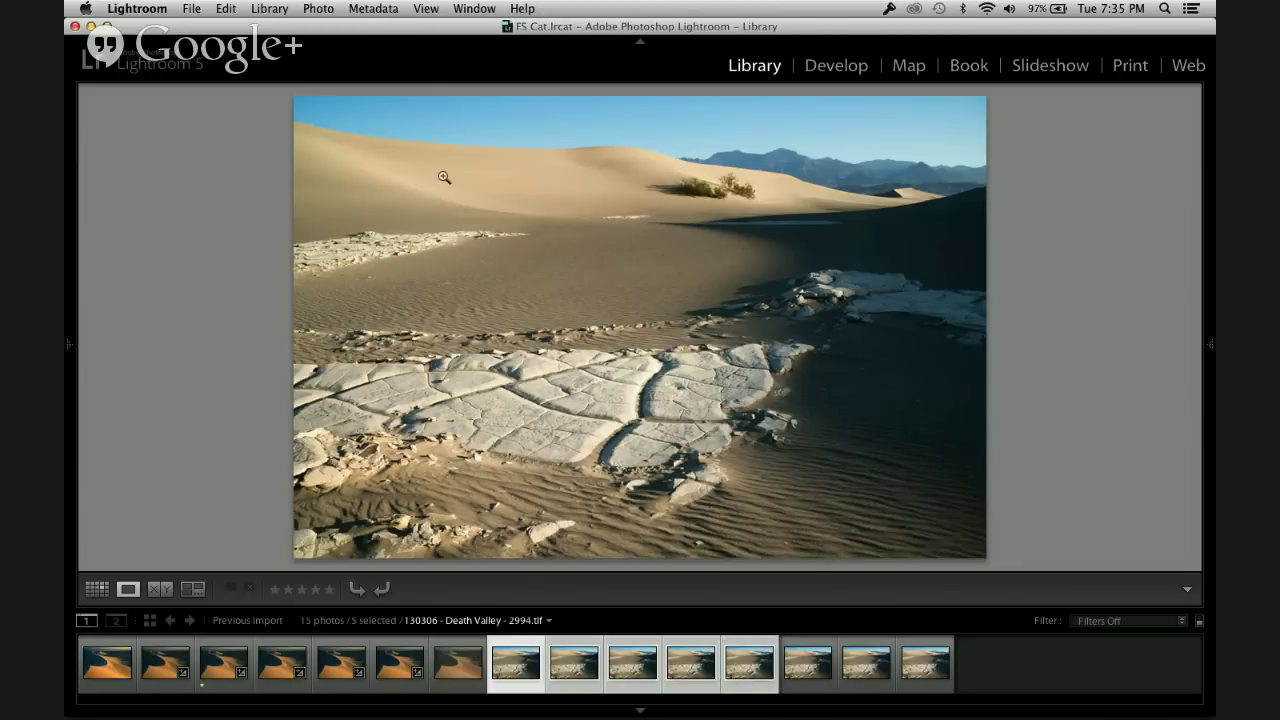
right_click(510, 187)
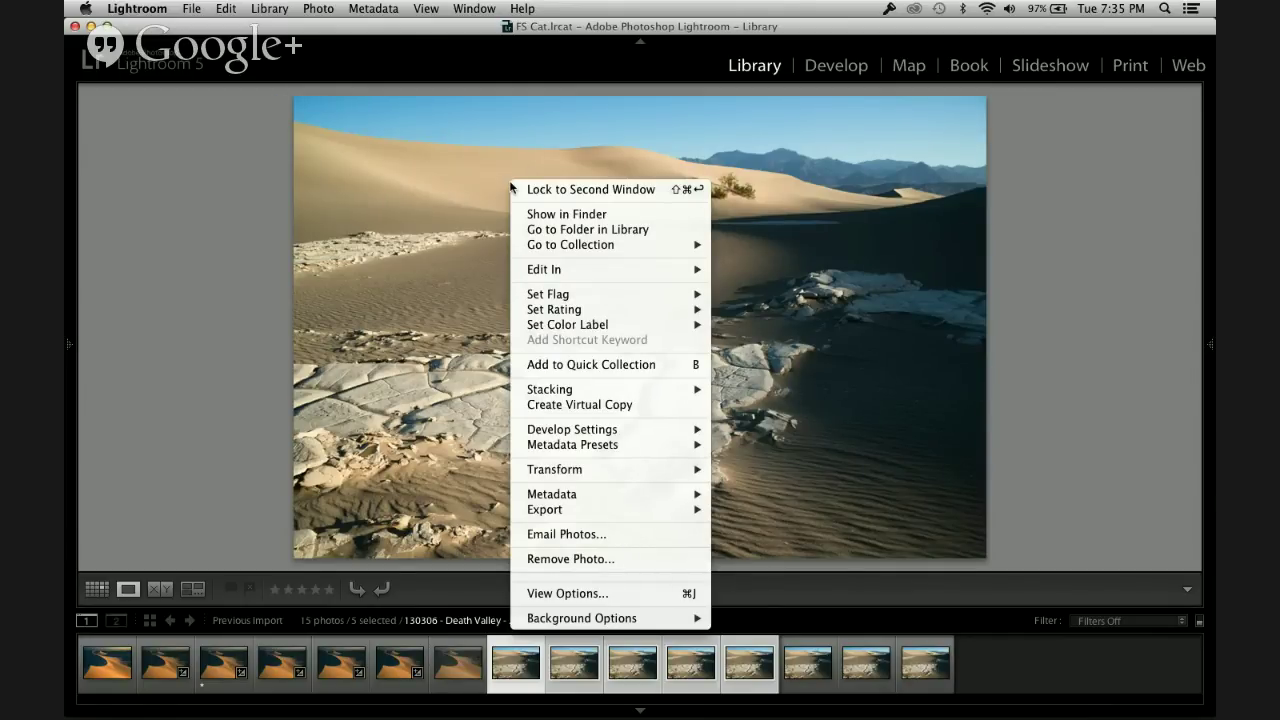
mouse_move(611, 256)
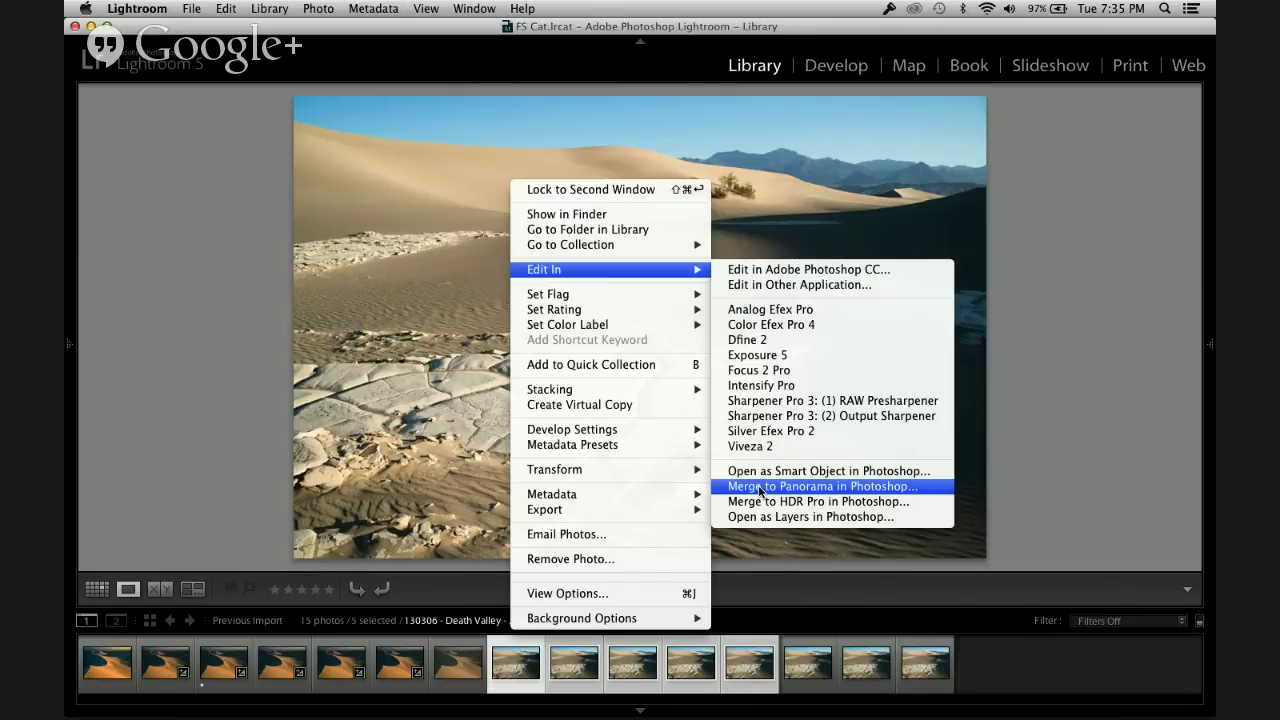
click(761, 488)
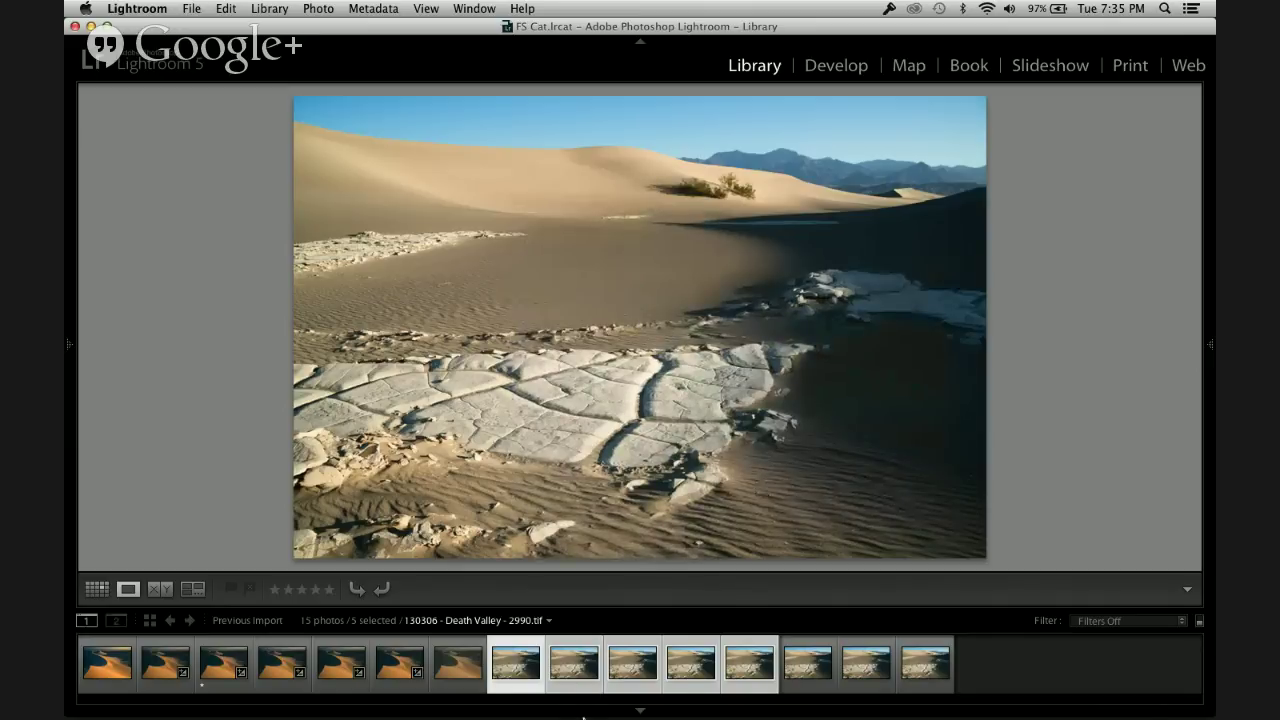
mouse_move(584, 716)
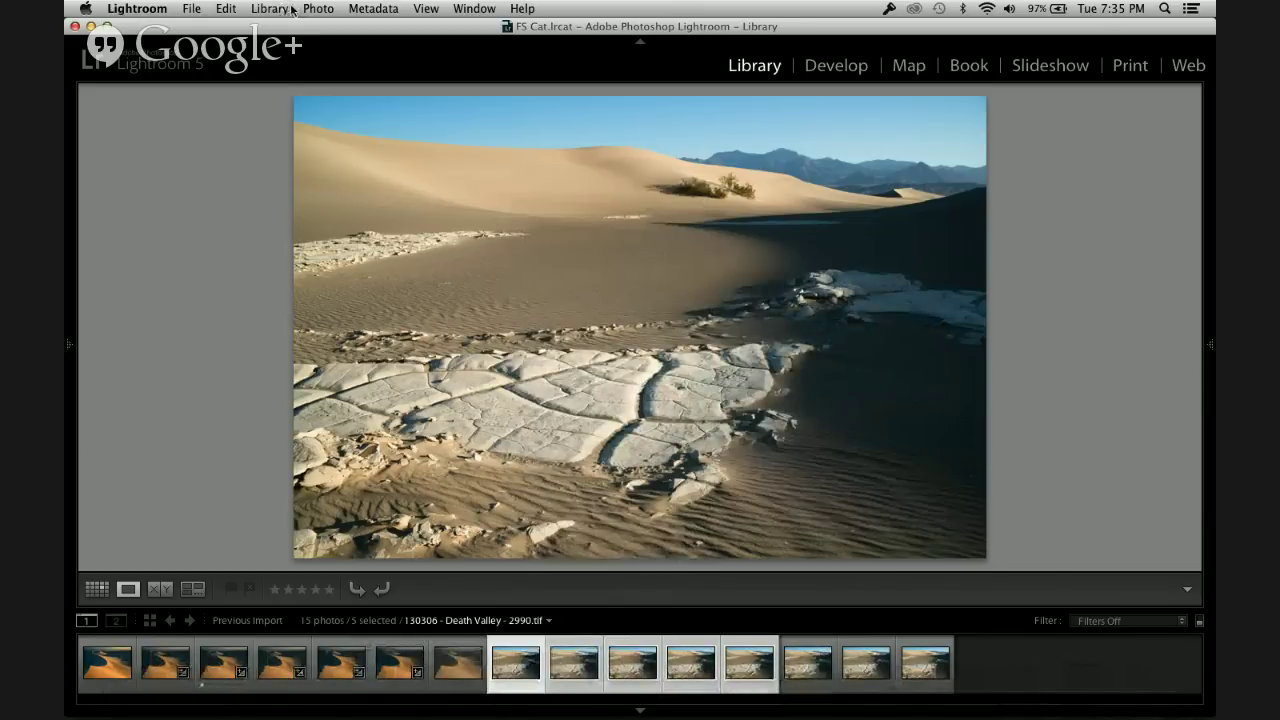
drag(290, 30, 275, 8)
click(417, 680)
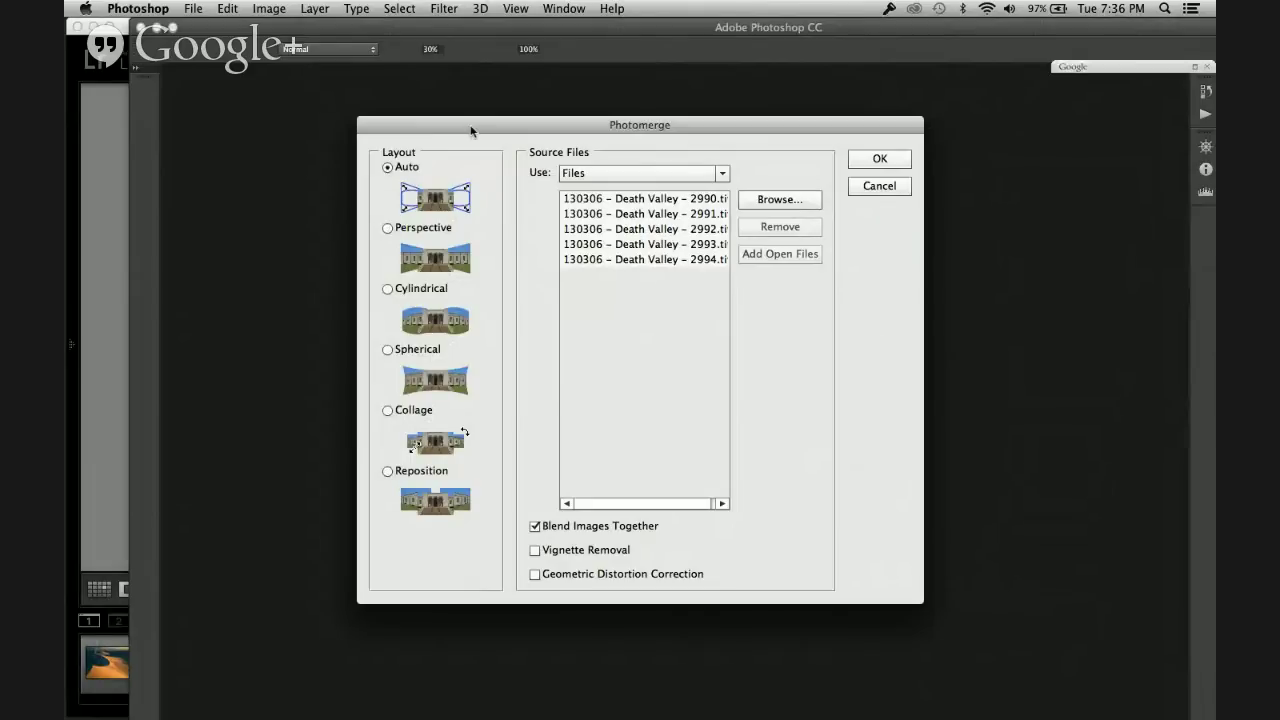
Step: Turn off Blend Images Together in the Photomerge settings, and cancel the merge
mouse_move(471, 131)
mouse_down()
mouse_move(466, 120)
mouse_move(457, 131)
mouse_up()
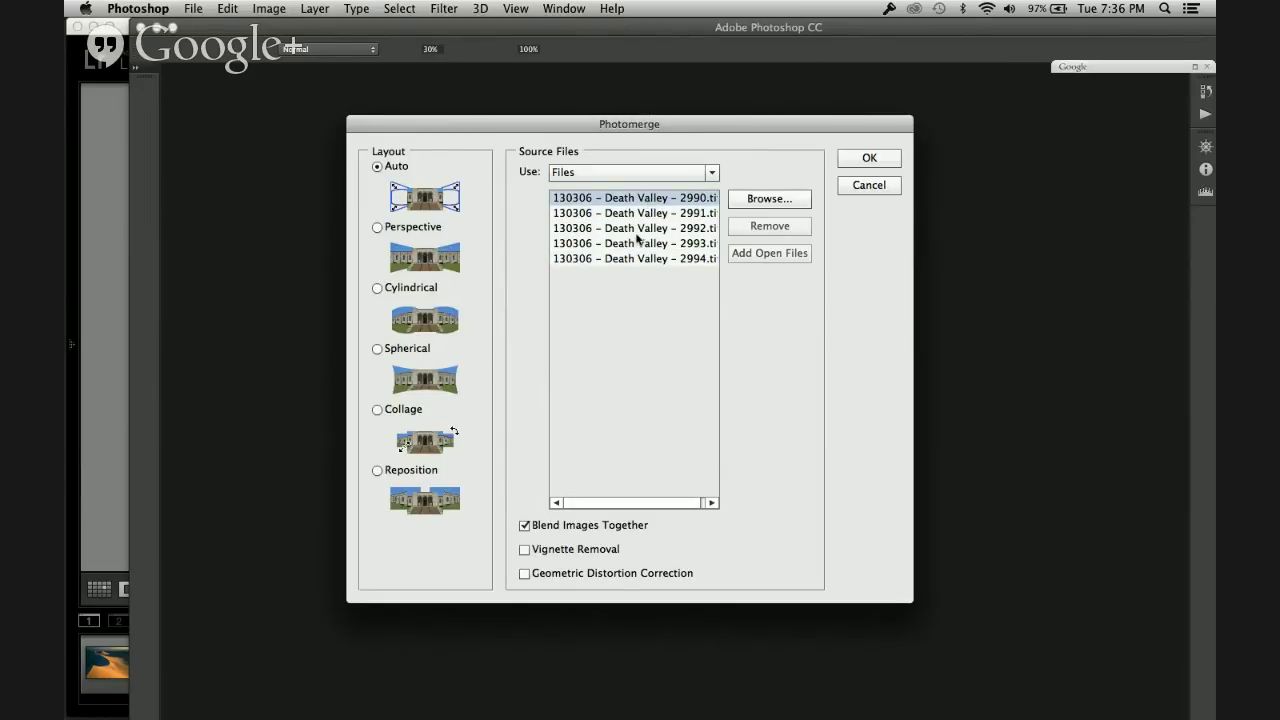
click(524, 526)
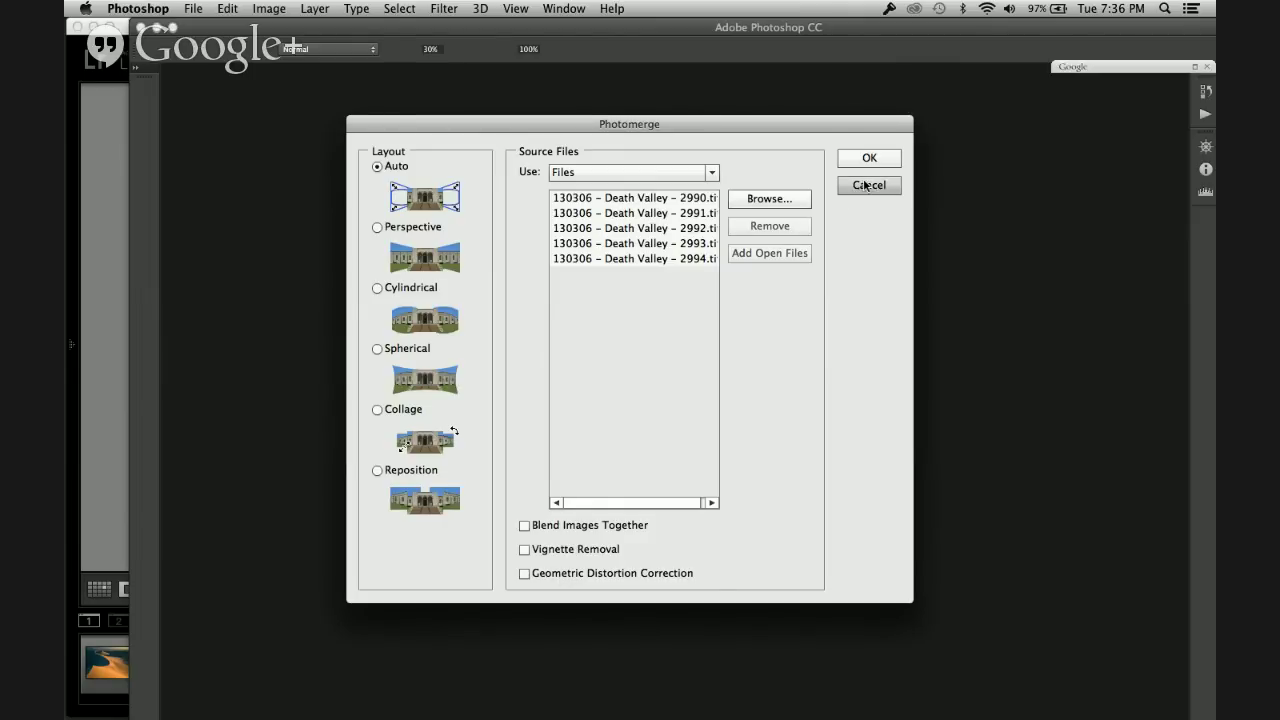
click(866, 186)
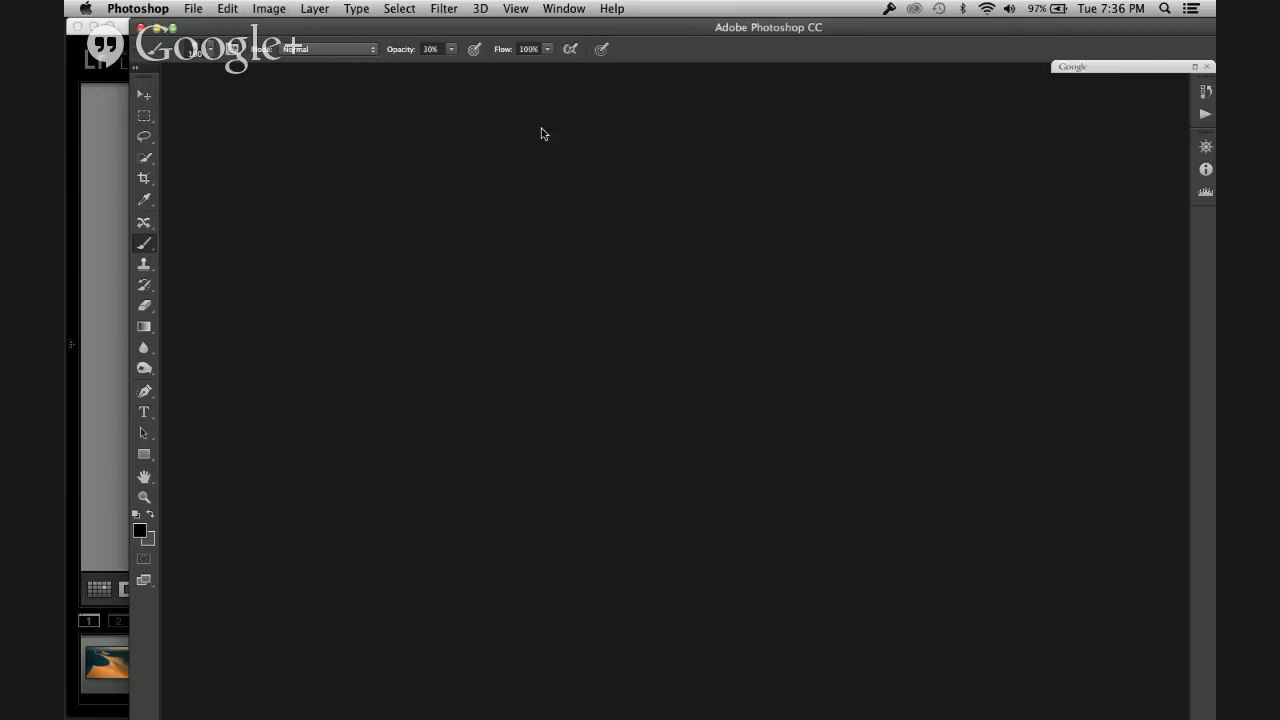
Step: Return to Lightroom and open Merge but not blended 130306 - Death Valley - 2994.tif in Photoshop CC, using Edit Original
click(88, 235)
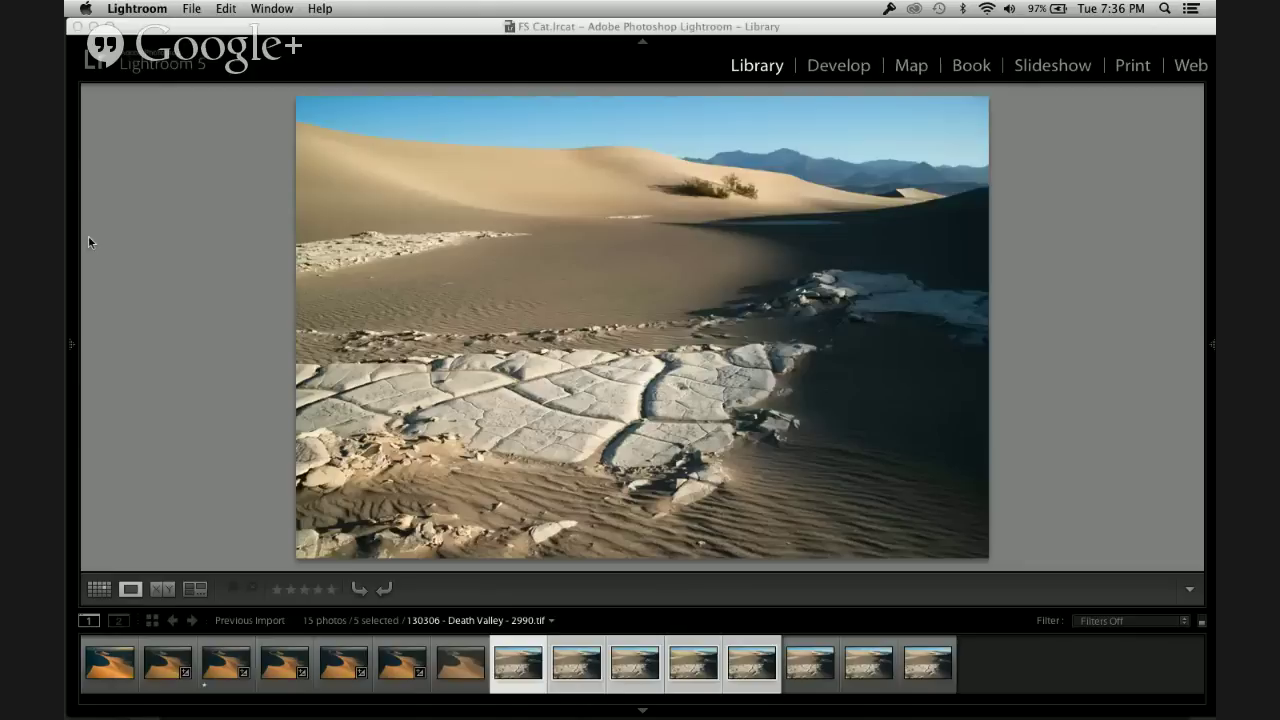
click(795, 645)
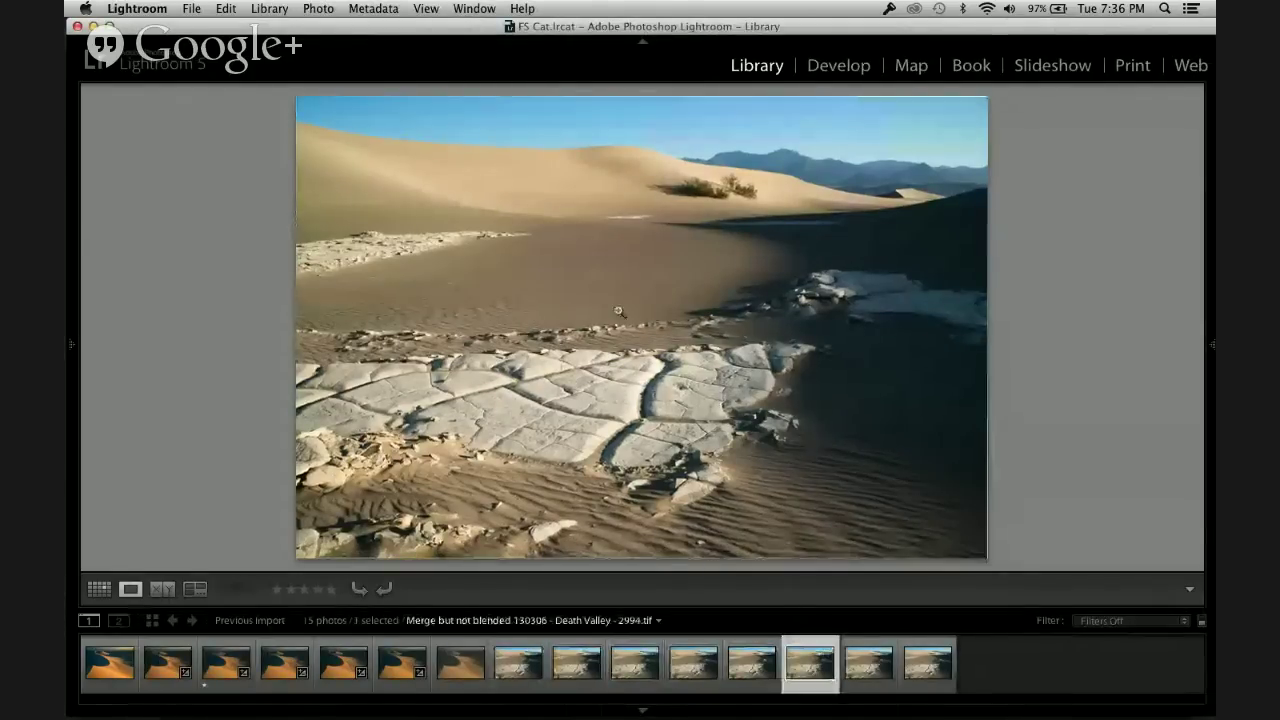
right_click(655, 298)
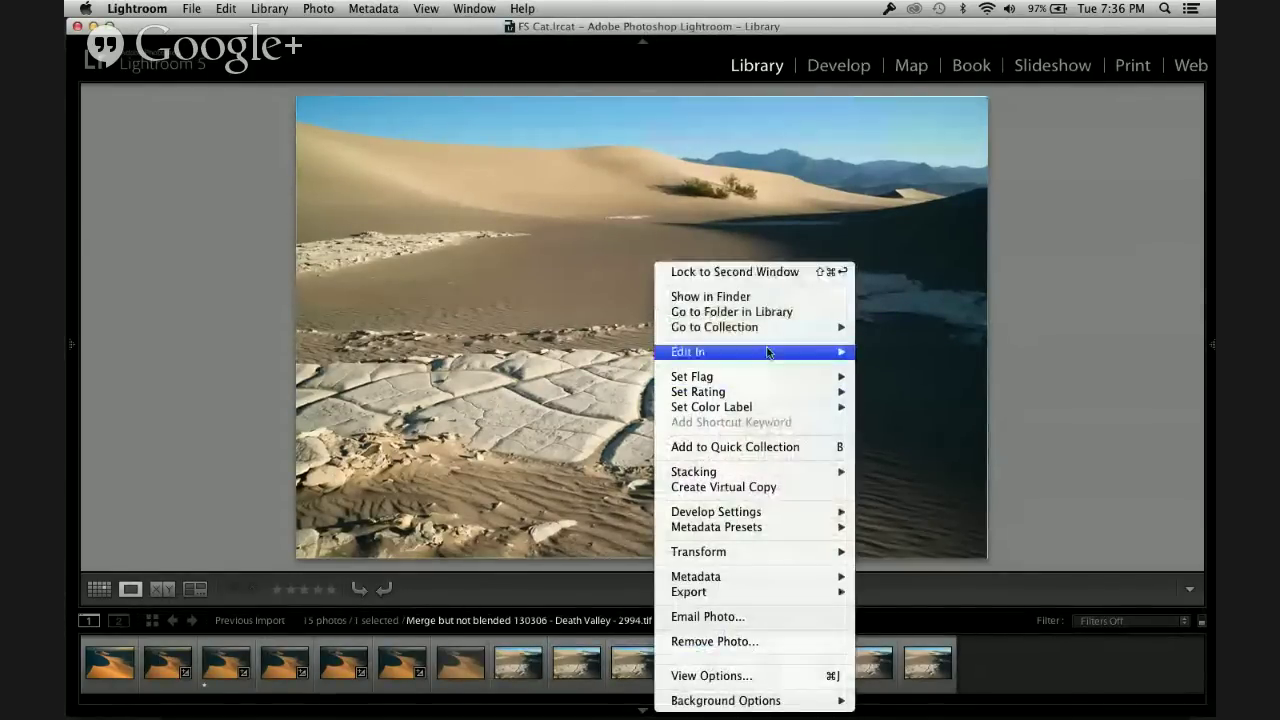
mouse_move(770, 352)
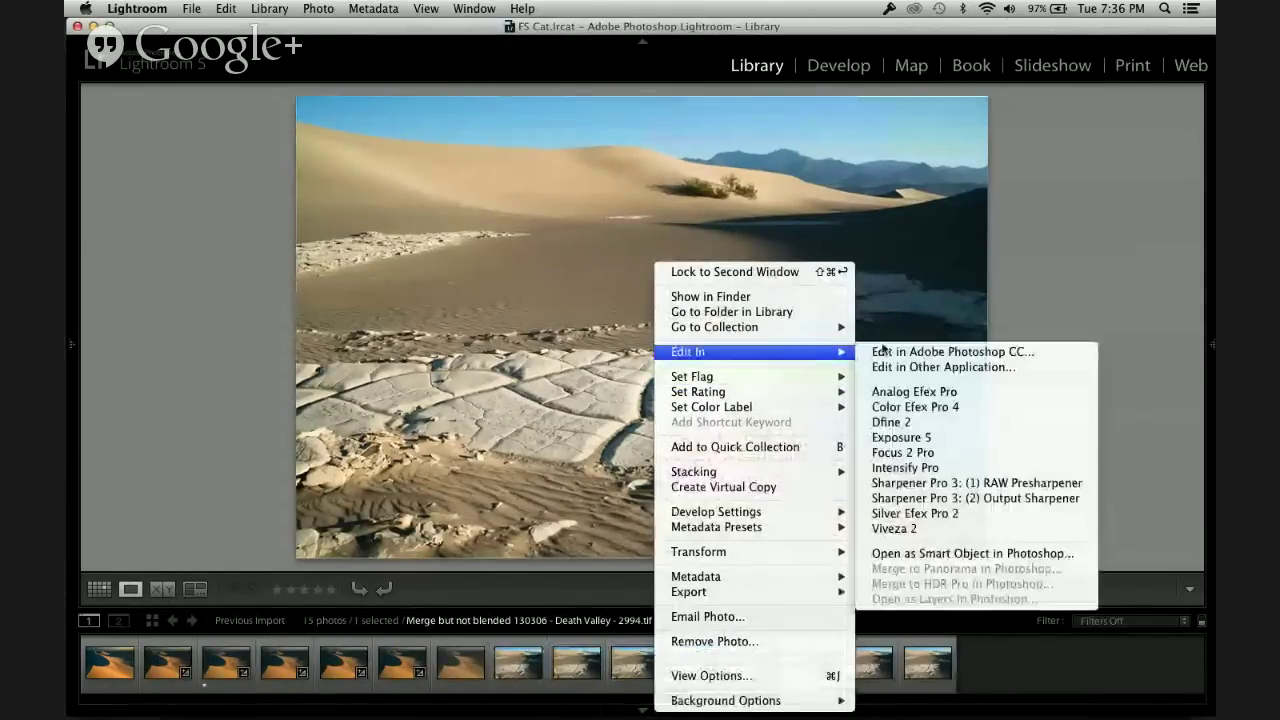
click(886, 353)
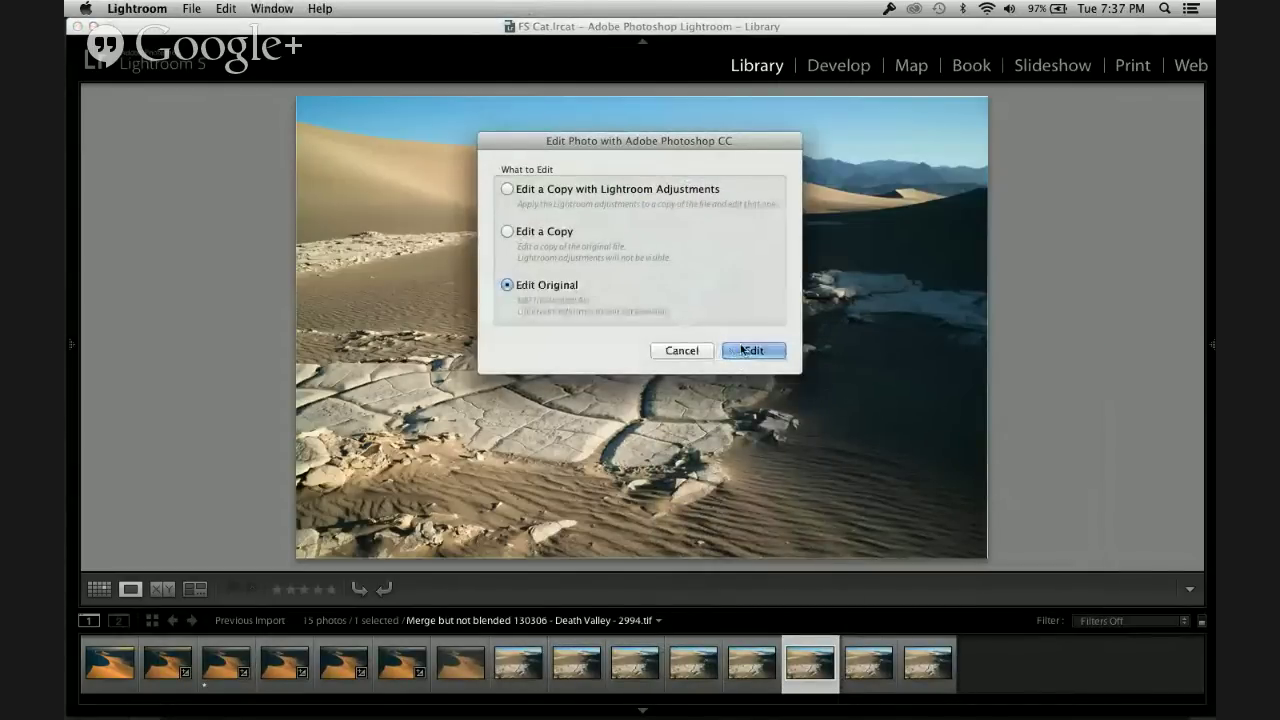
key(Return)
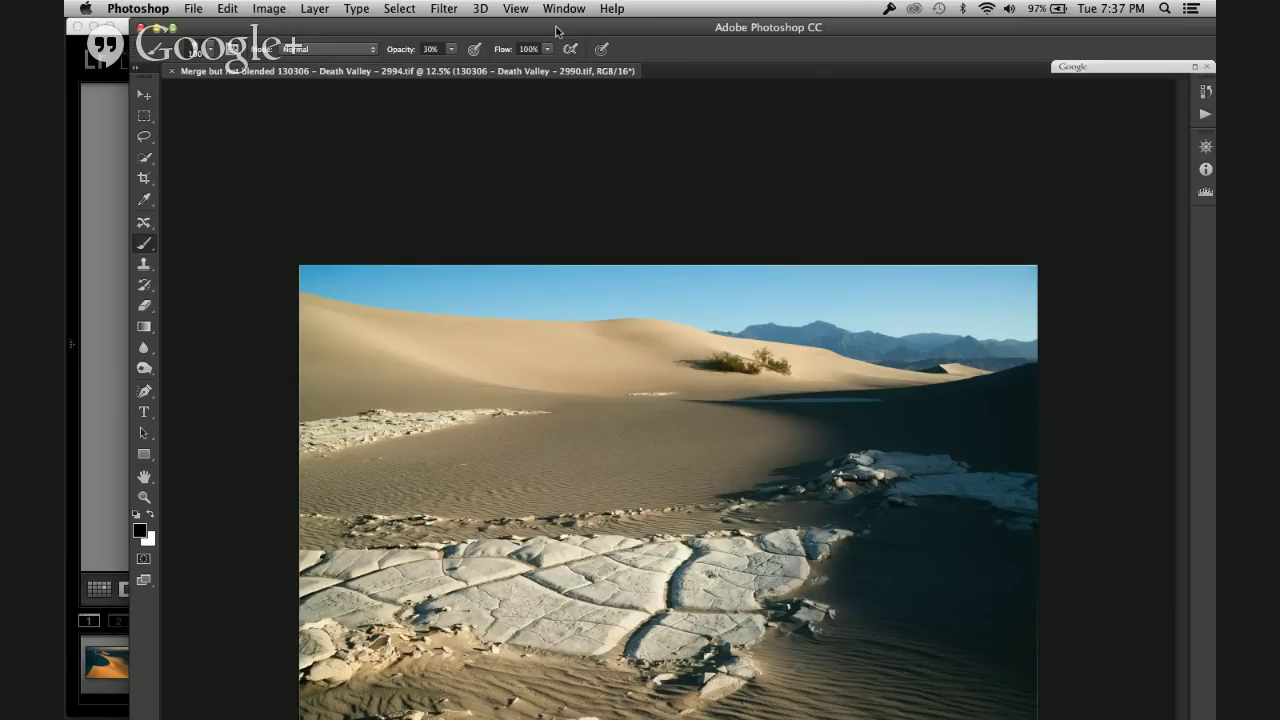
Step: Show the unblended merge in full-screen mode with the Move tool active, and float the Layers panel beside the image
drag(538, 31, 473, 30)
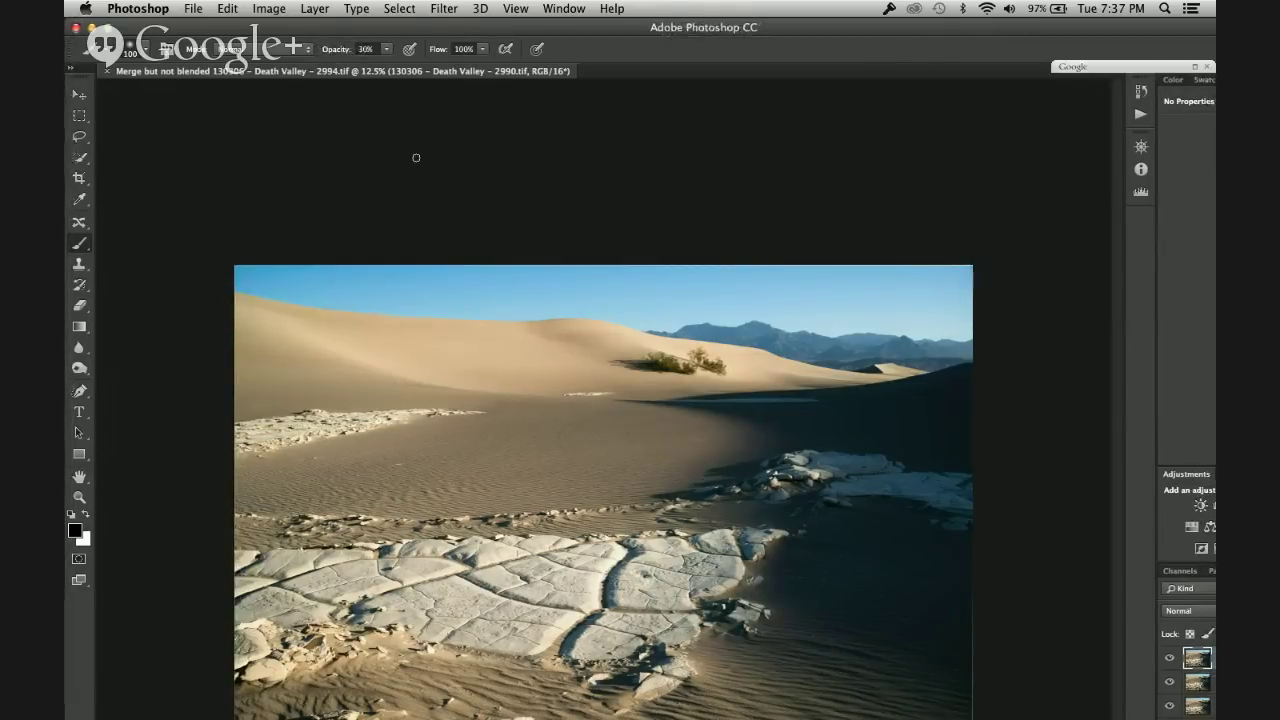
key(f)
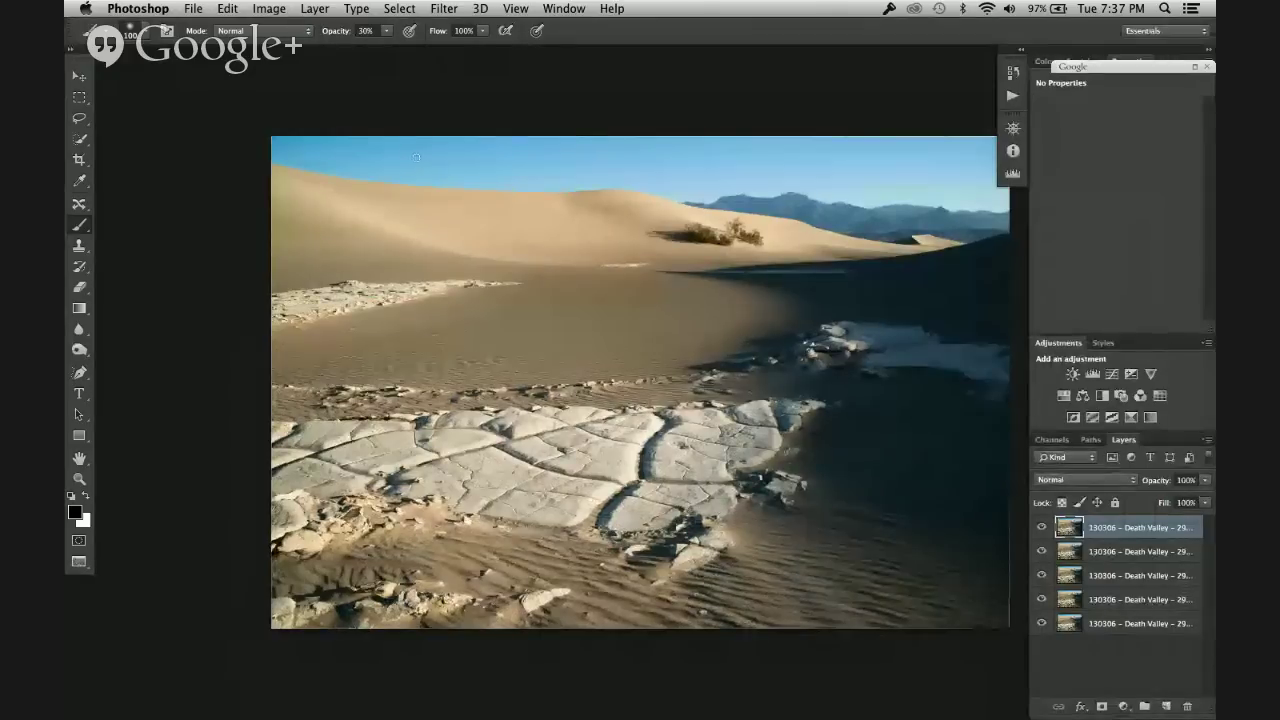
key(v)
scroll(634, 289, right, 5)
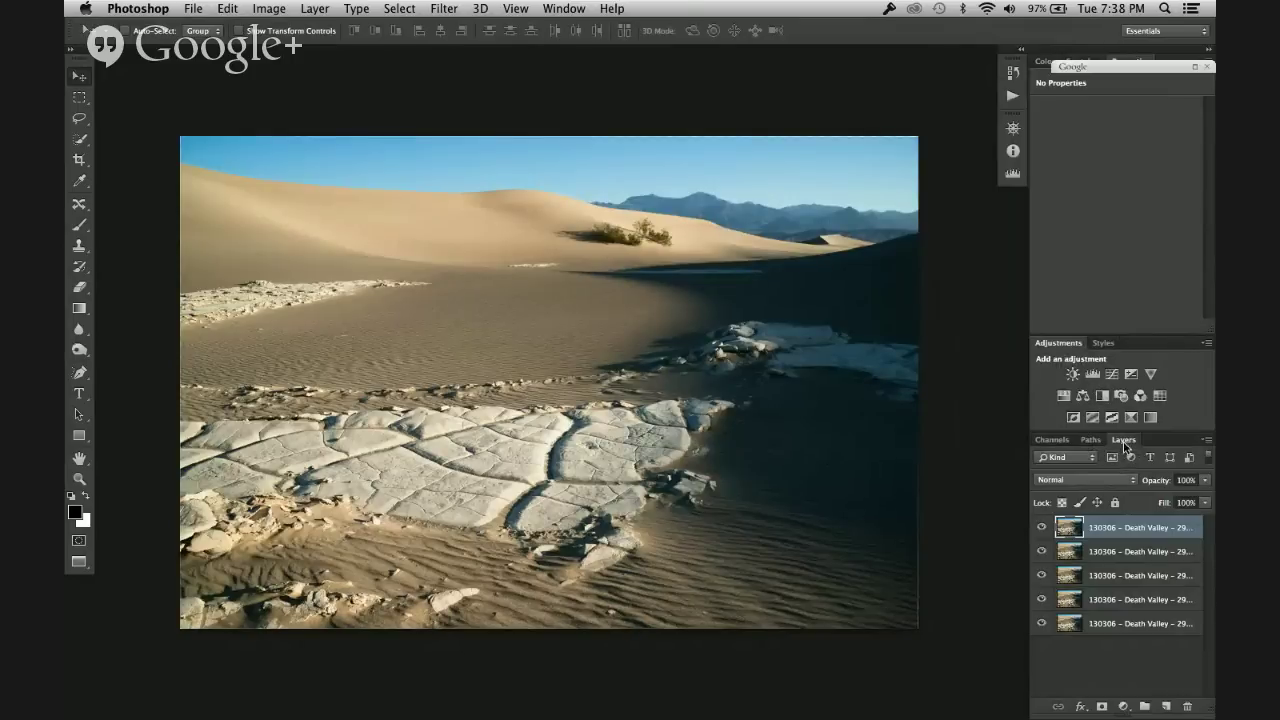
drag(1127, 447, 652, 232)
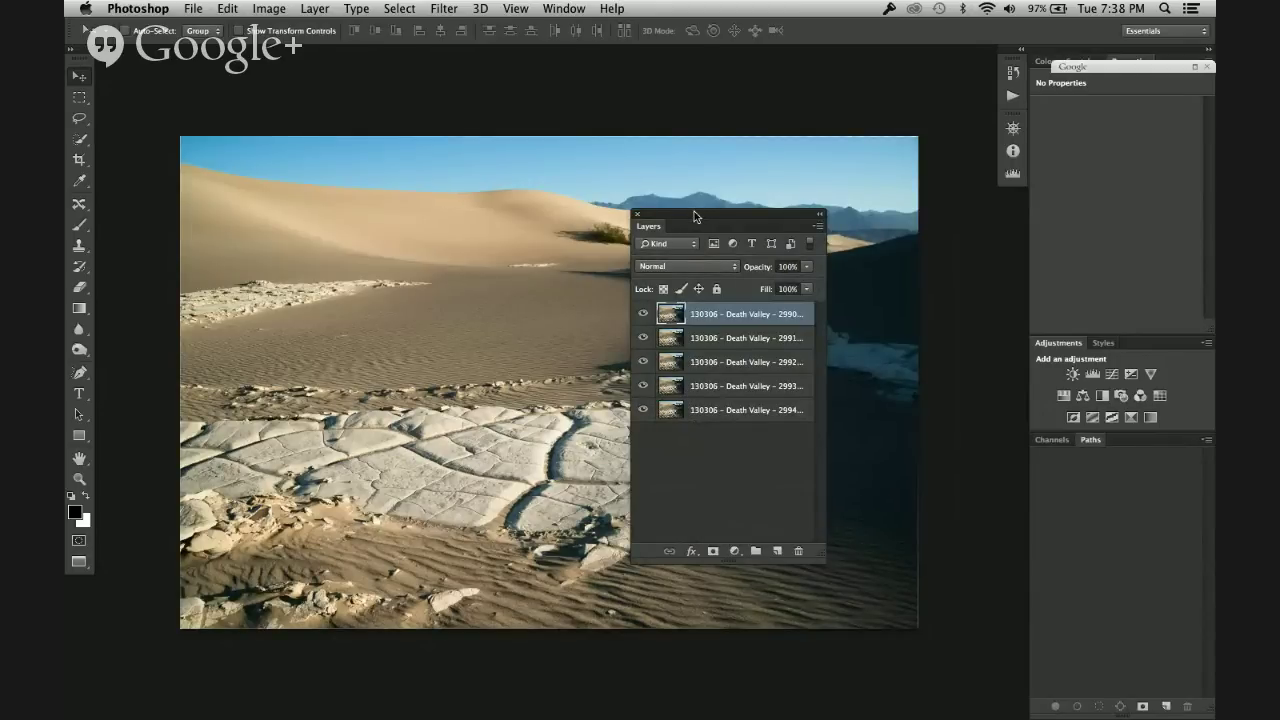
drag(694, 211, 1097, 438)
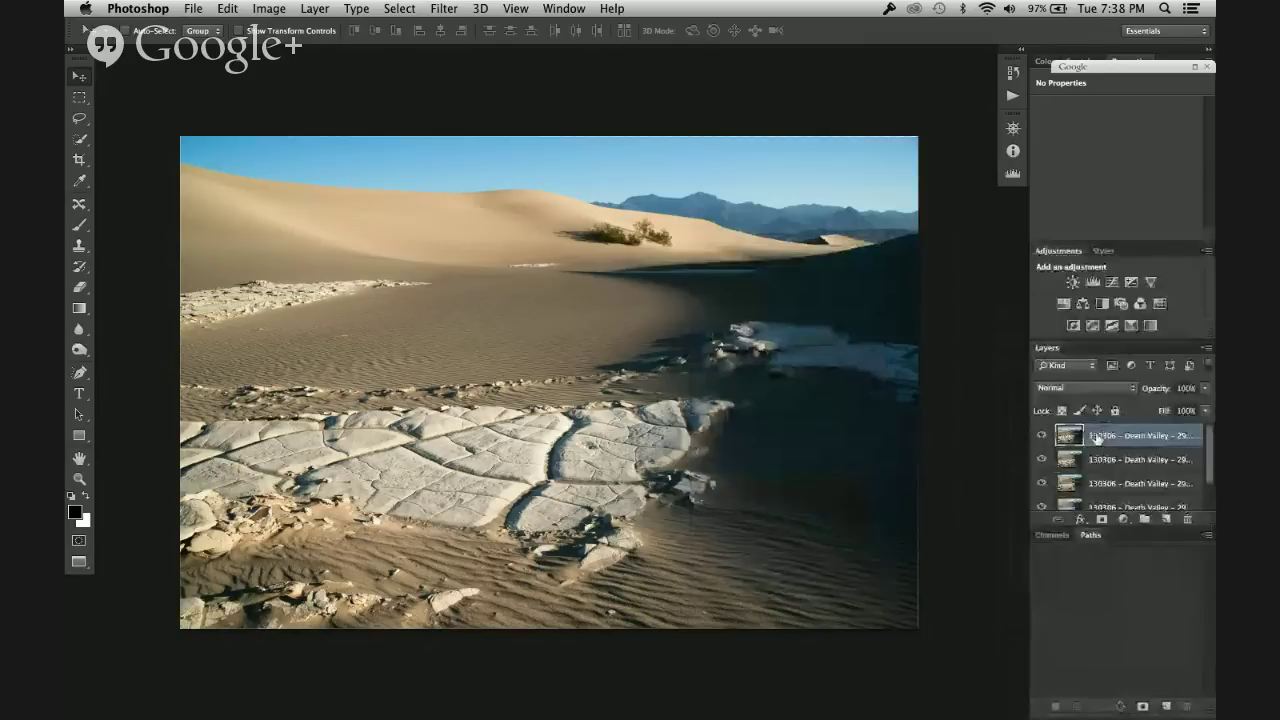
drag(1054, 350, 971, 353)
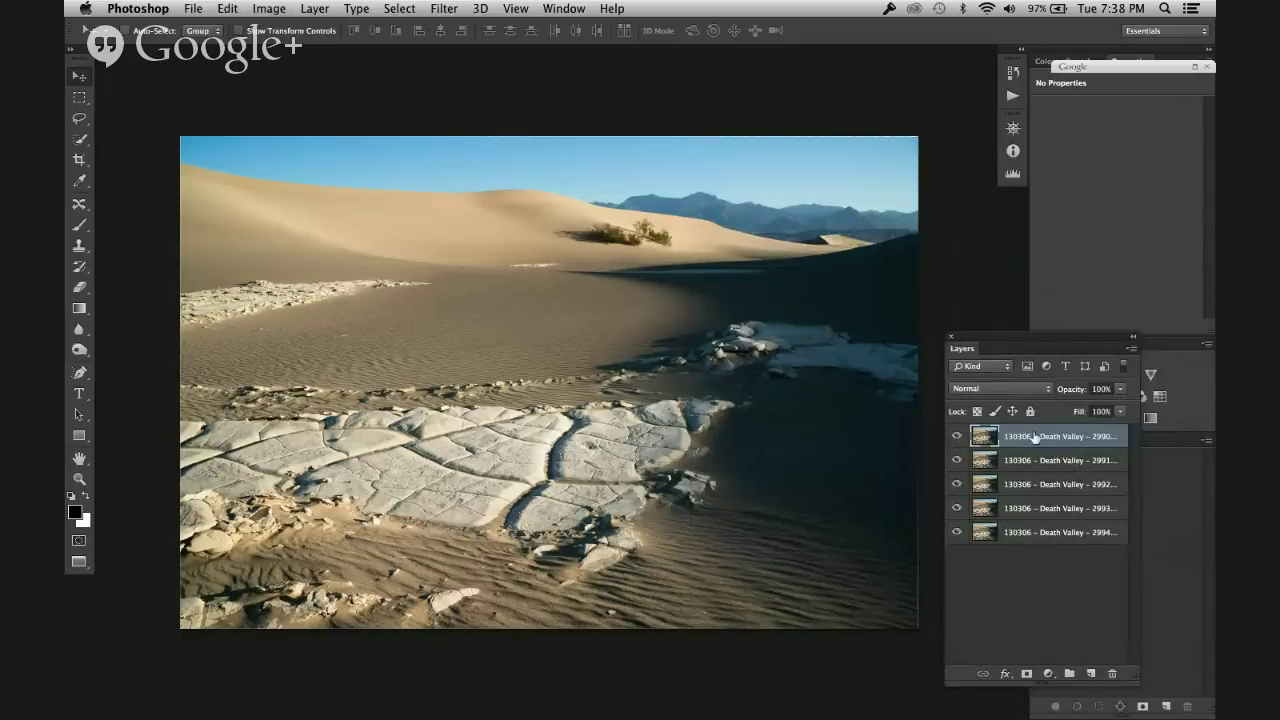
Step: Auto-blend all five Death Valley layers with the Stack Images method and Seamless Tones and Colors on
shift+click(1046, 535)
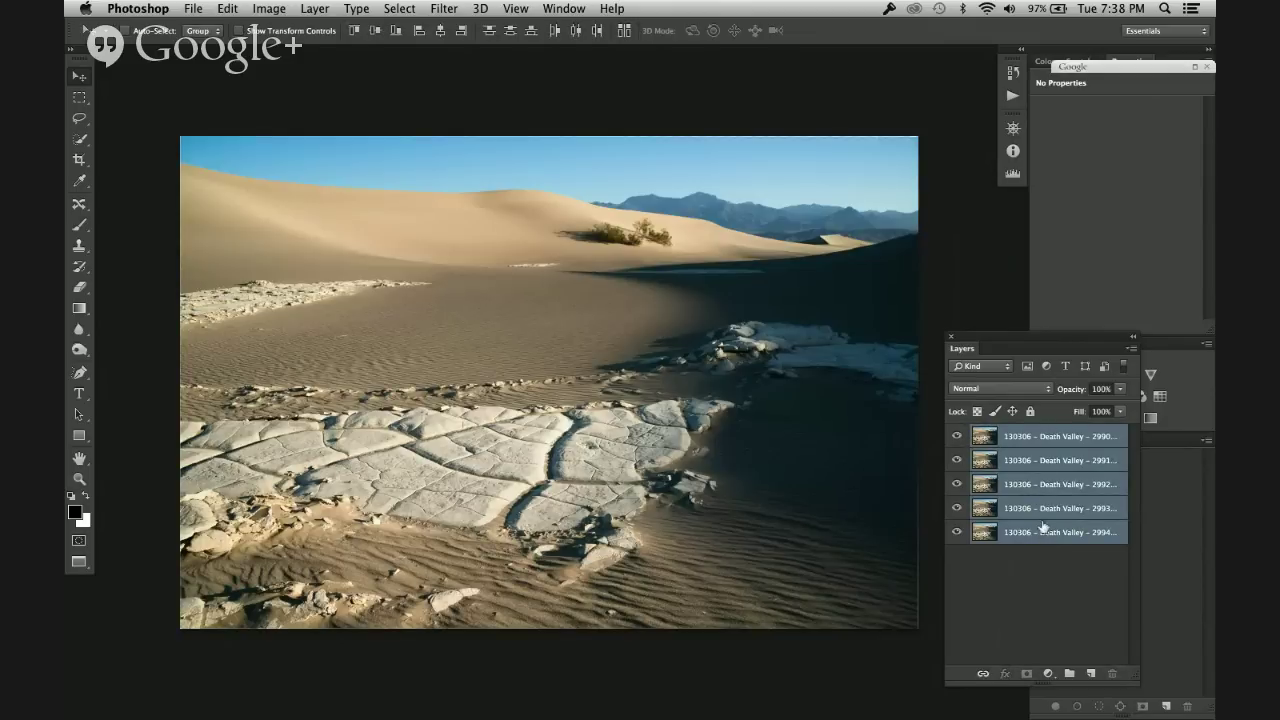
click(316, 9)
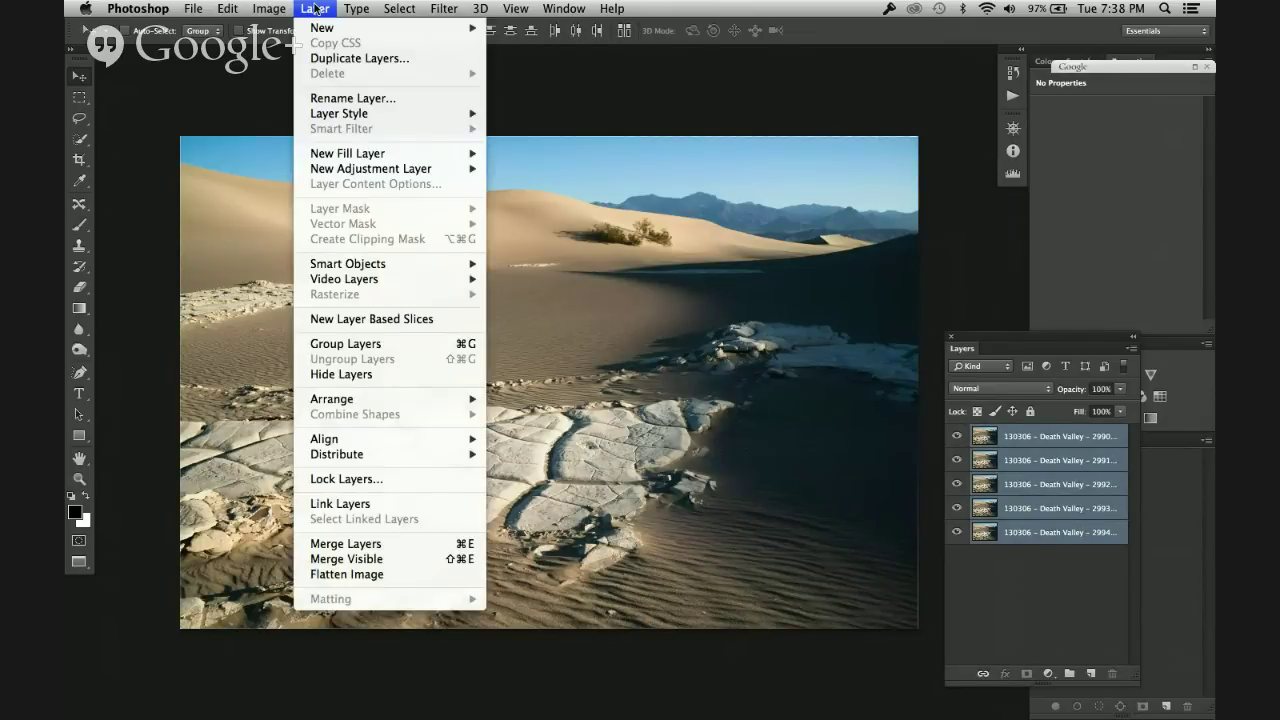
mouse_move(228, 9)
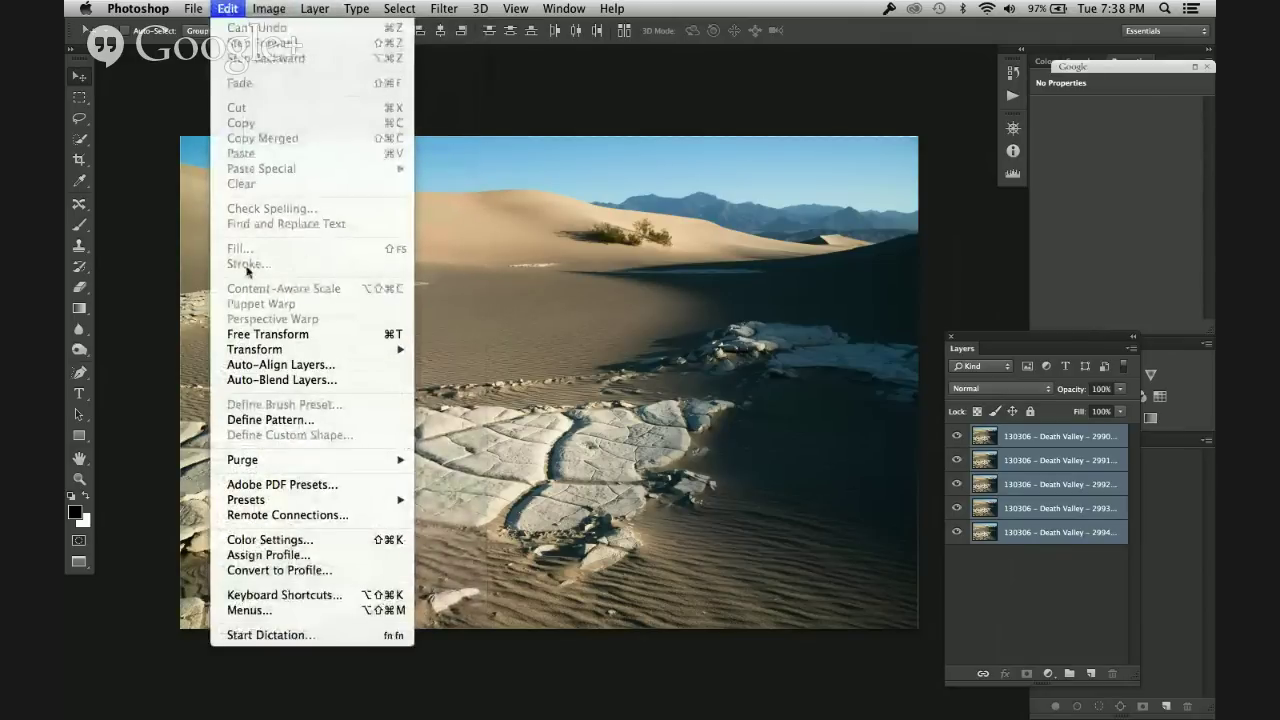
click(257, 382)
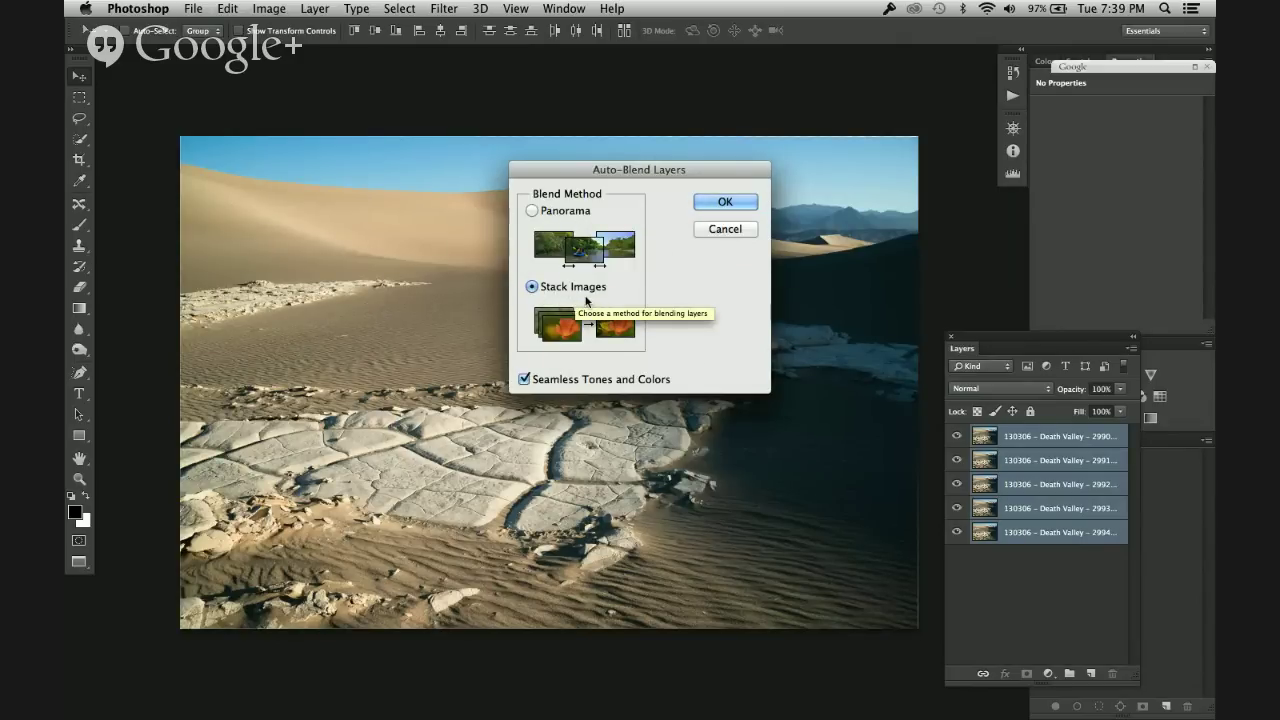
click(727, 203)
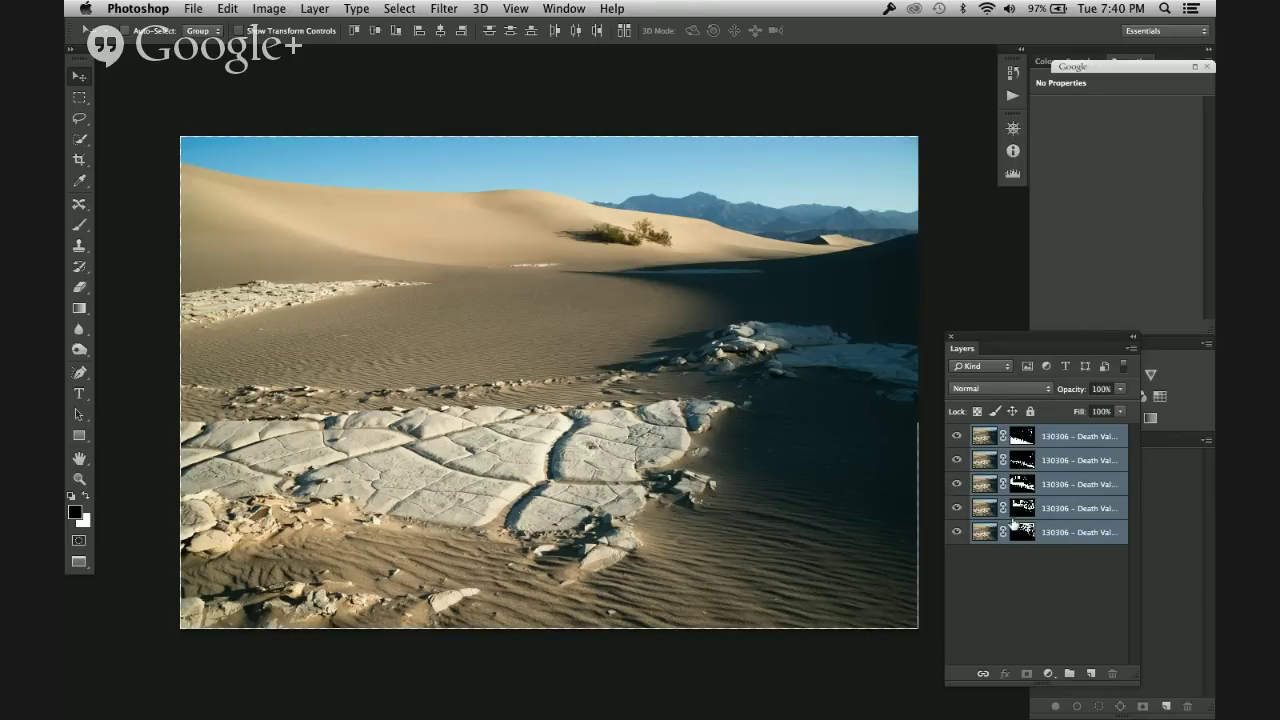
Step: Inspect the layer masks of the 2994 and 2993 layers on their own, and return to the blended image
drag(1010, 338, 757, 291)
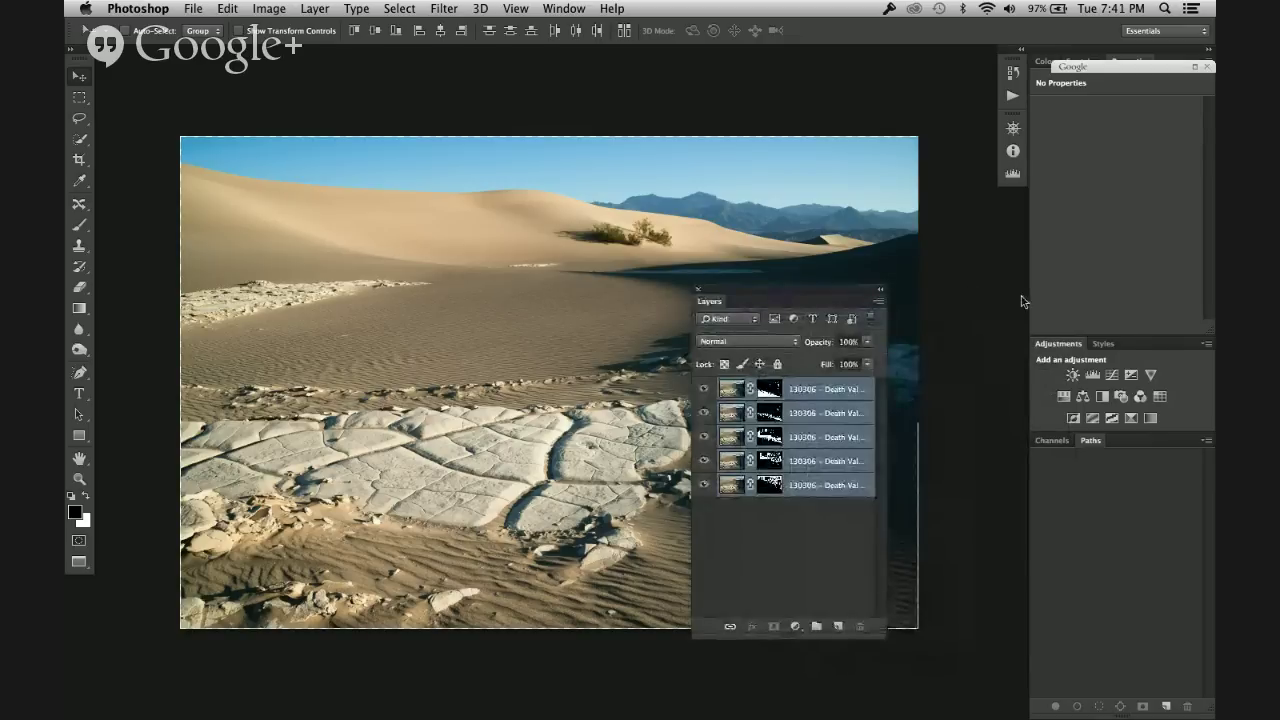
drag(1021, 296, 1021, 300)
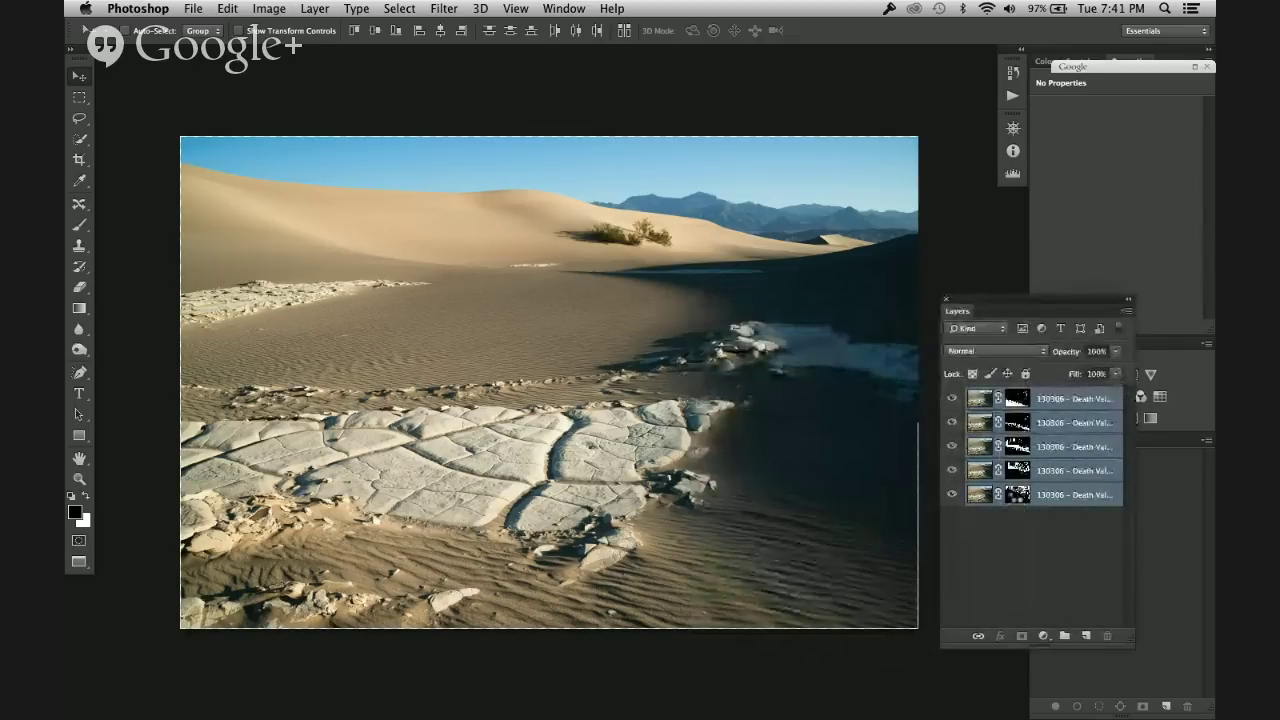
super+click(1017, 494)
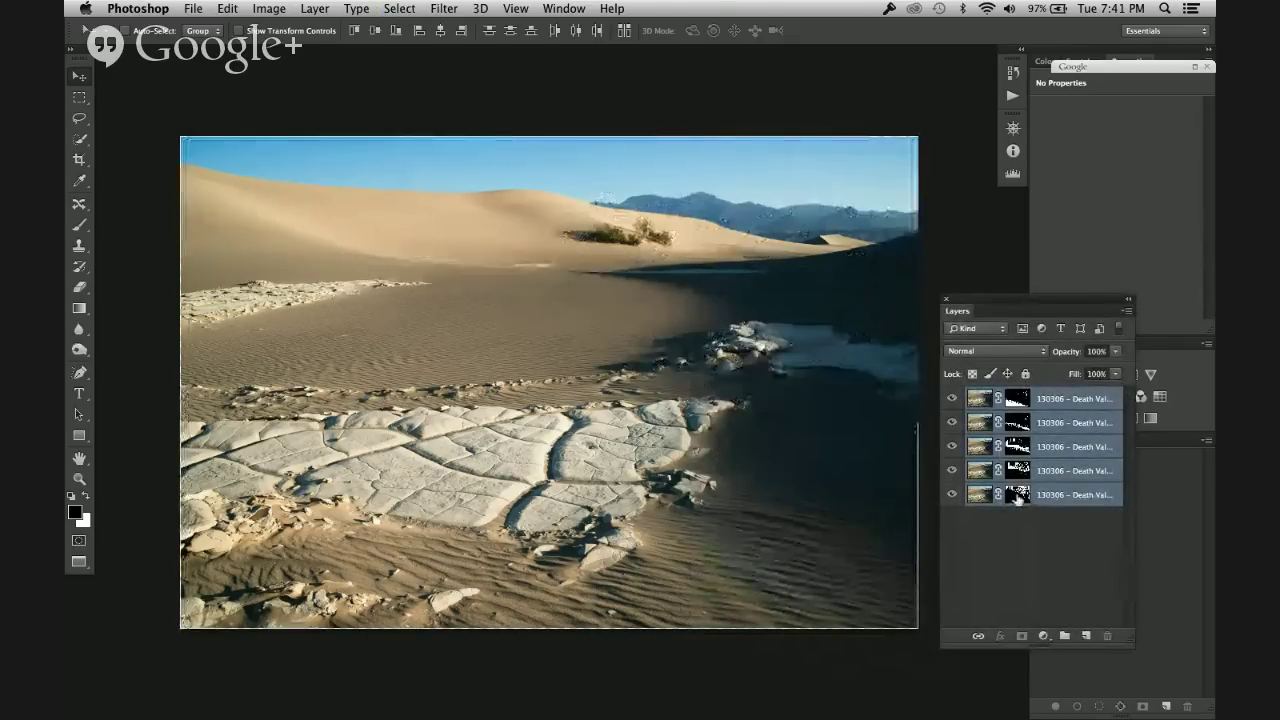
alt+click(1017, 494)
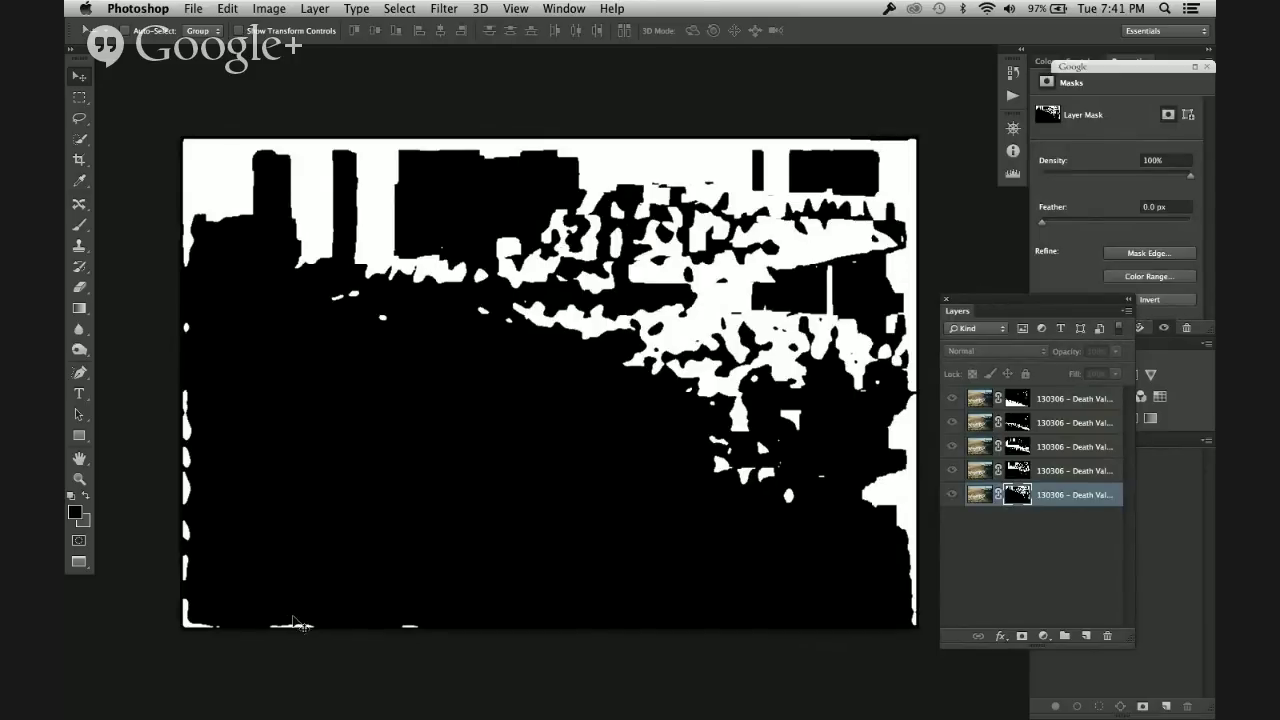
click(1018, 472)
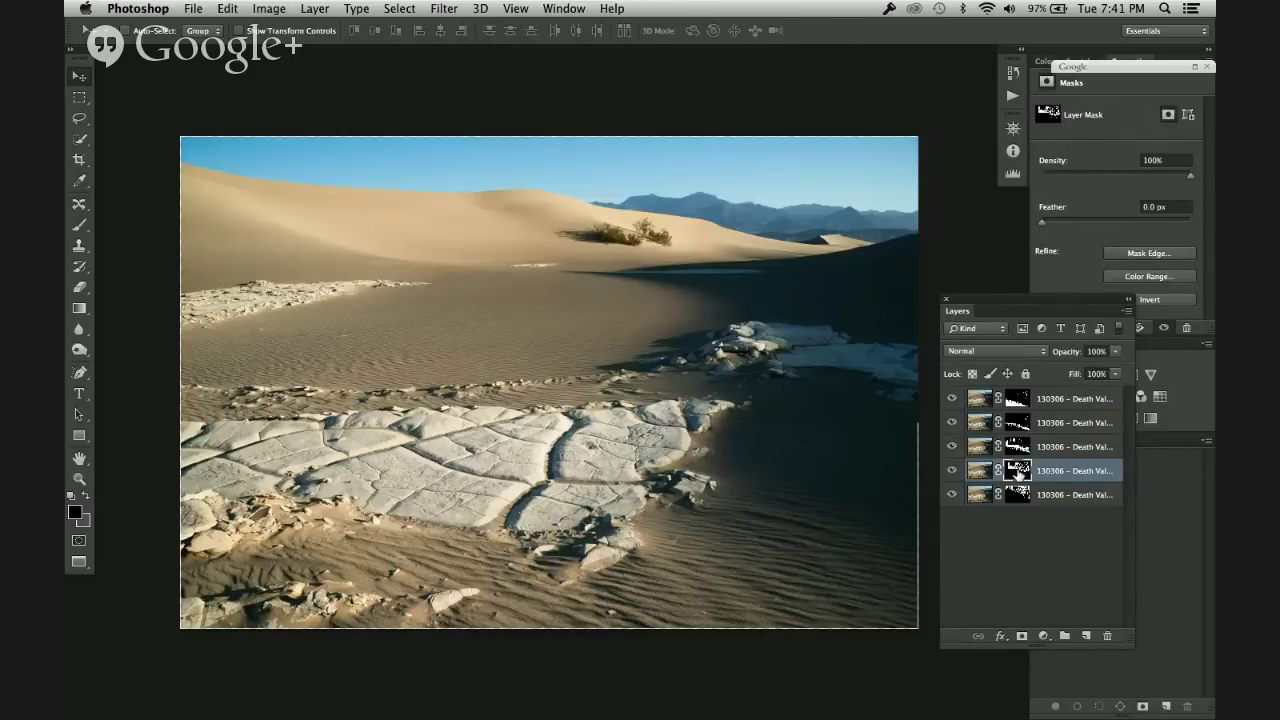
alt+click(1018, 472)
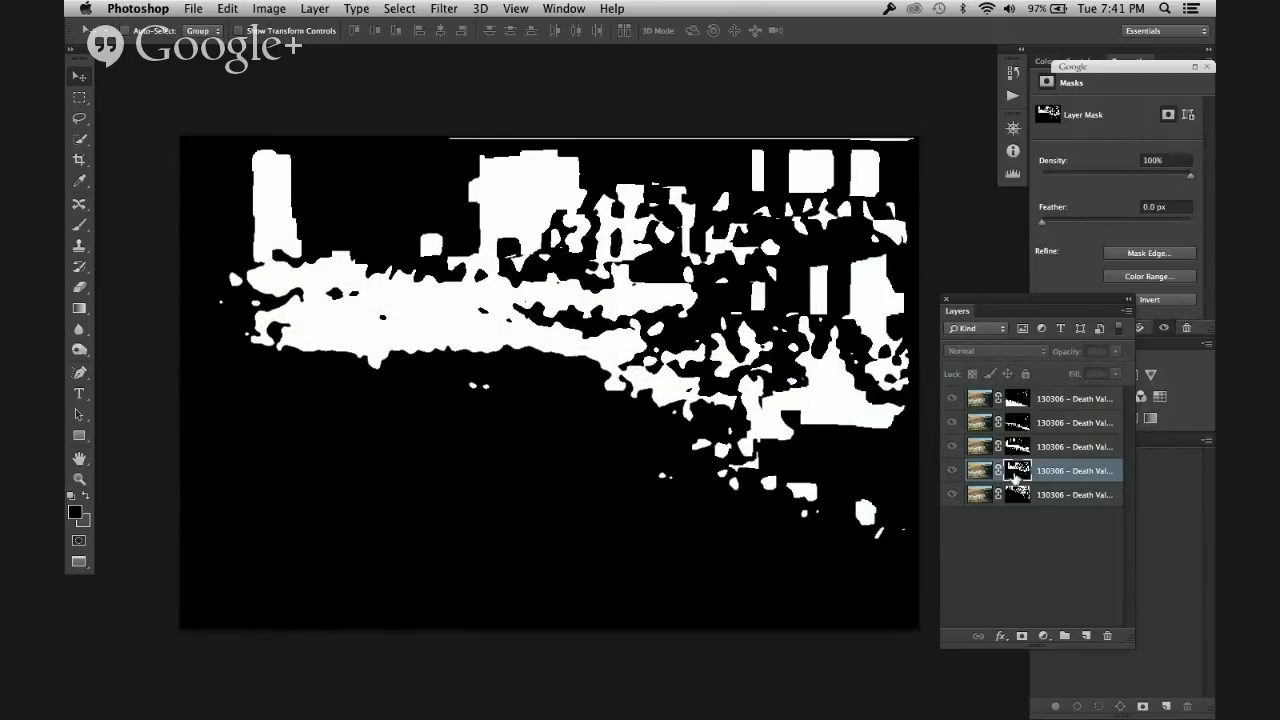
alt+click(1016, 478)
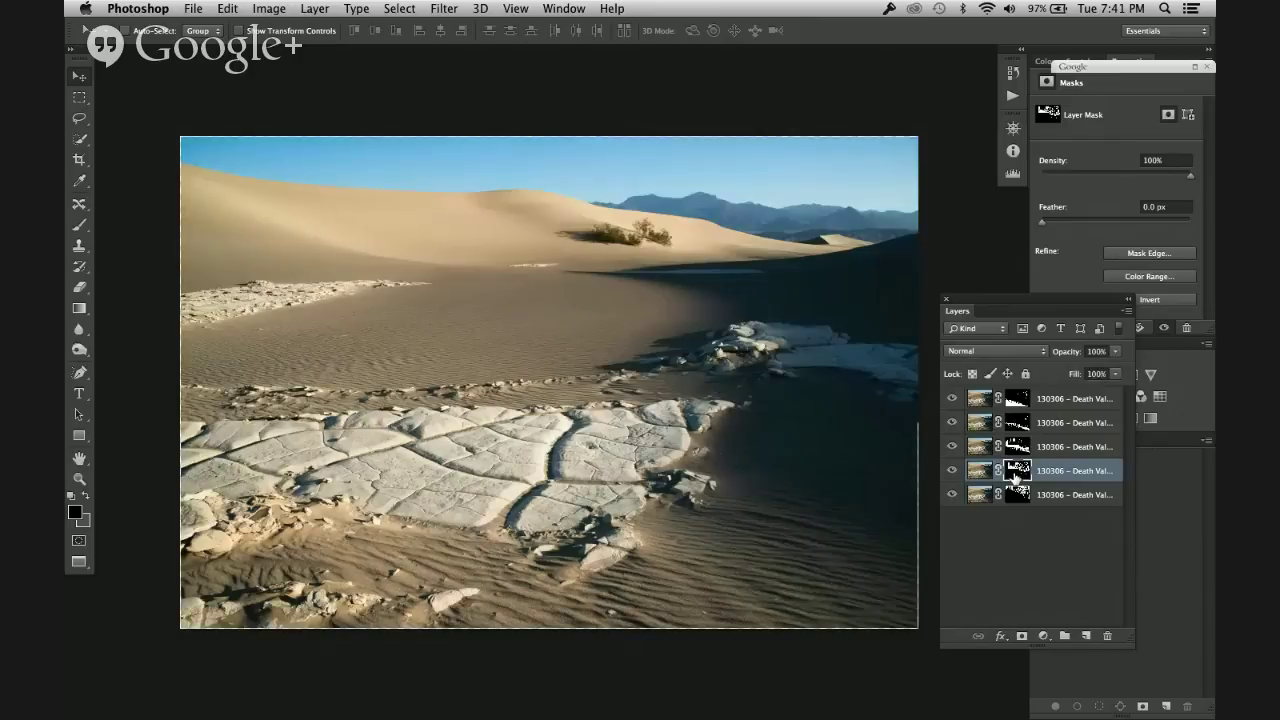
Step: Hide every layer except the fourth one from the top to examine the image areas its mask contributes
click(955, 494)
click(952, 446)
click(952, 422)
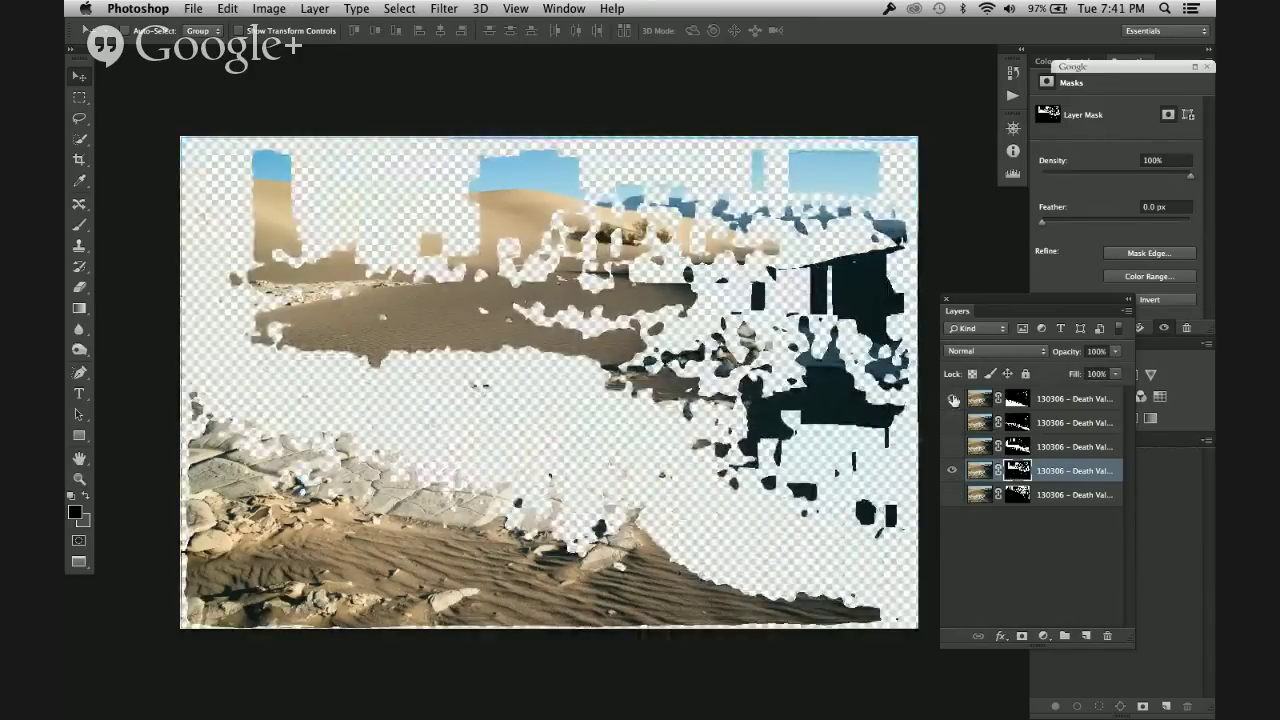
click(952, 398)
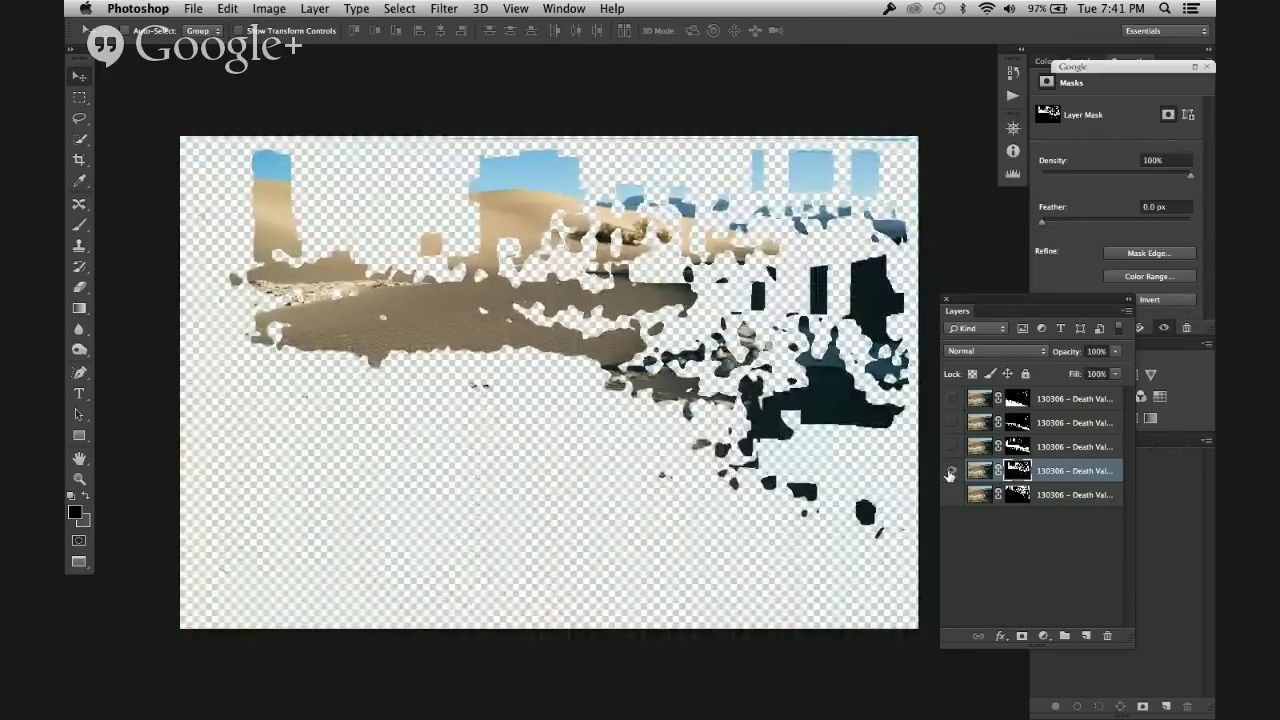
click(950, 474)
click(950, 474)
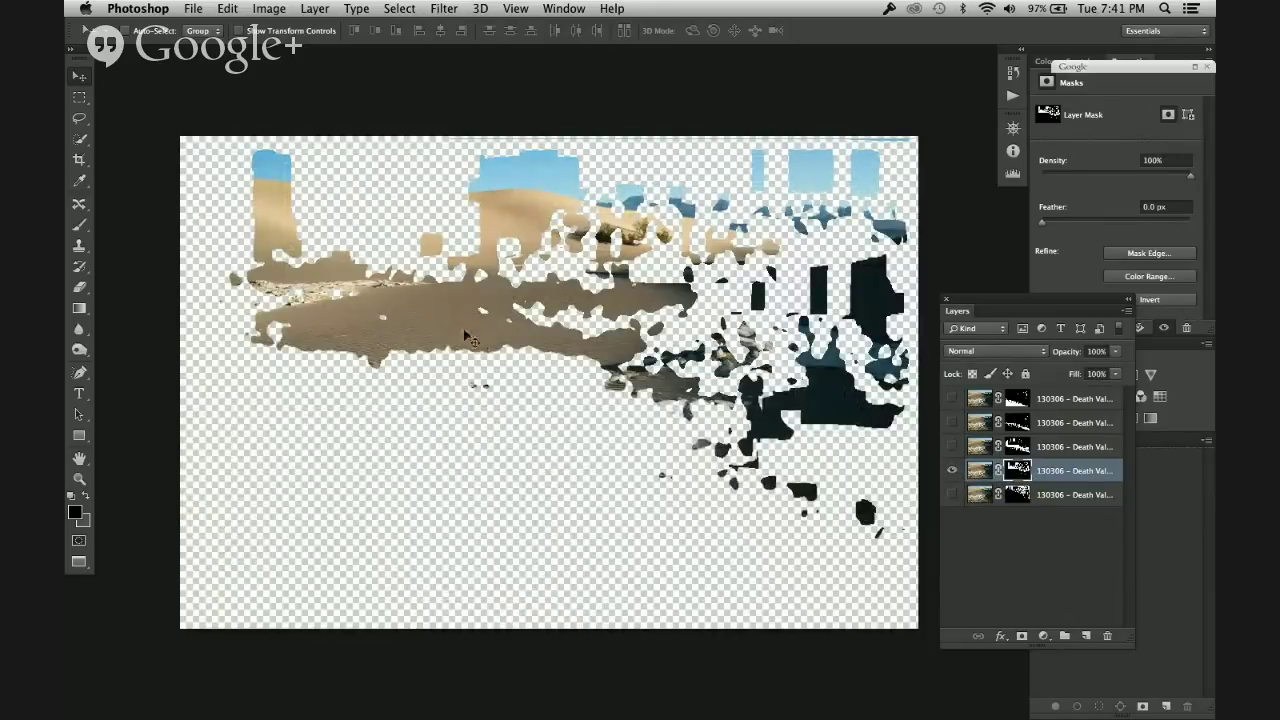
Step: View the second layer from the top on its own, and show all five Death Valley layers again
click(953, 423)
click(953, 471)
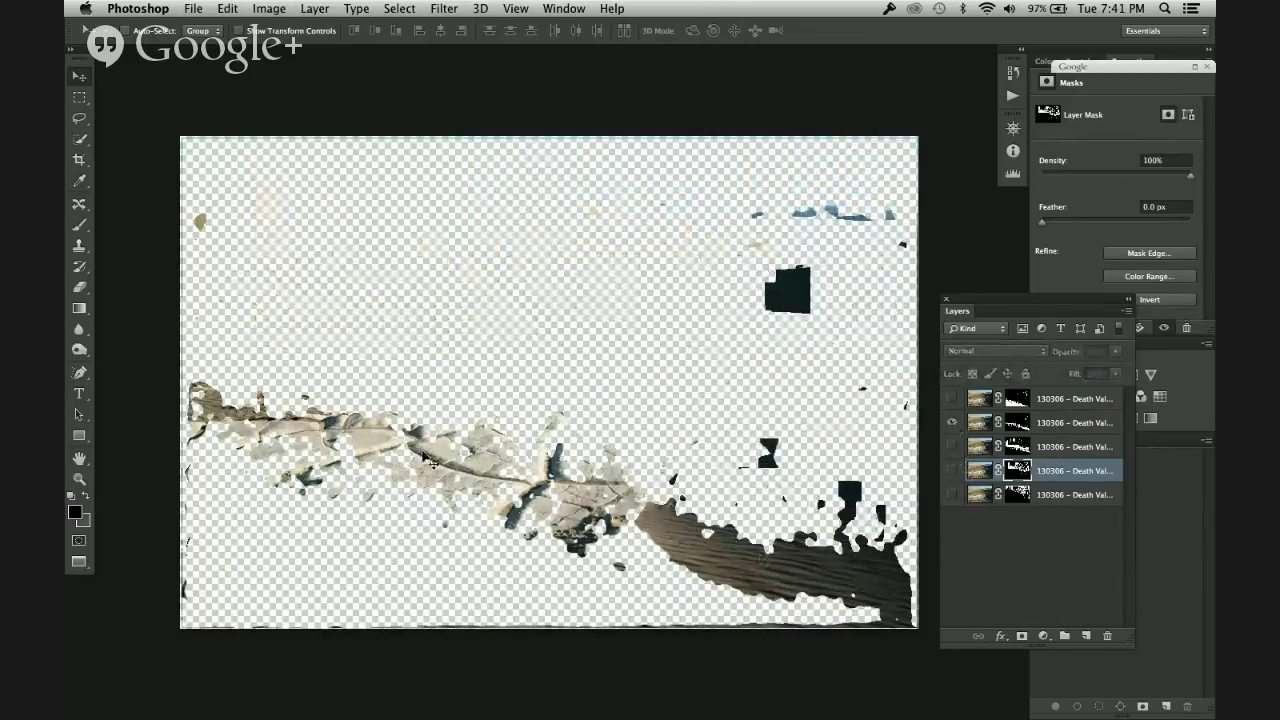
click(953, 399)
click(953, 447)
click(953, 471)
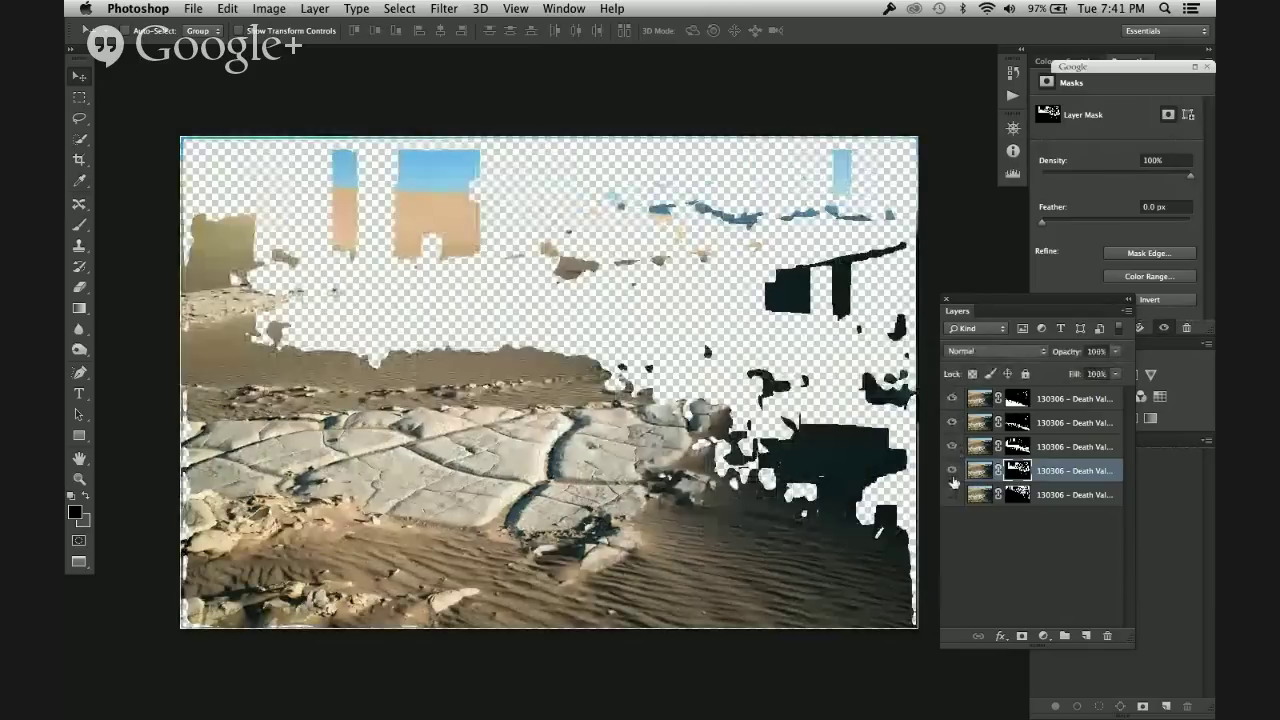
click(952, 494)
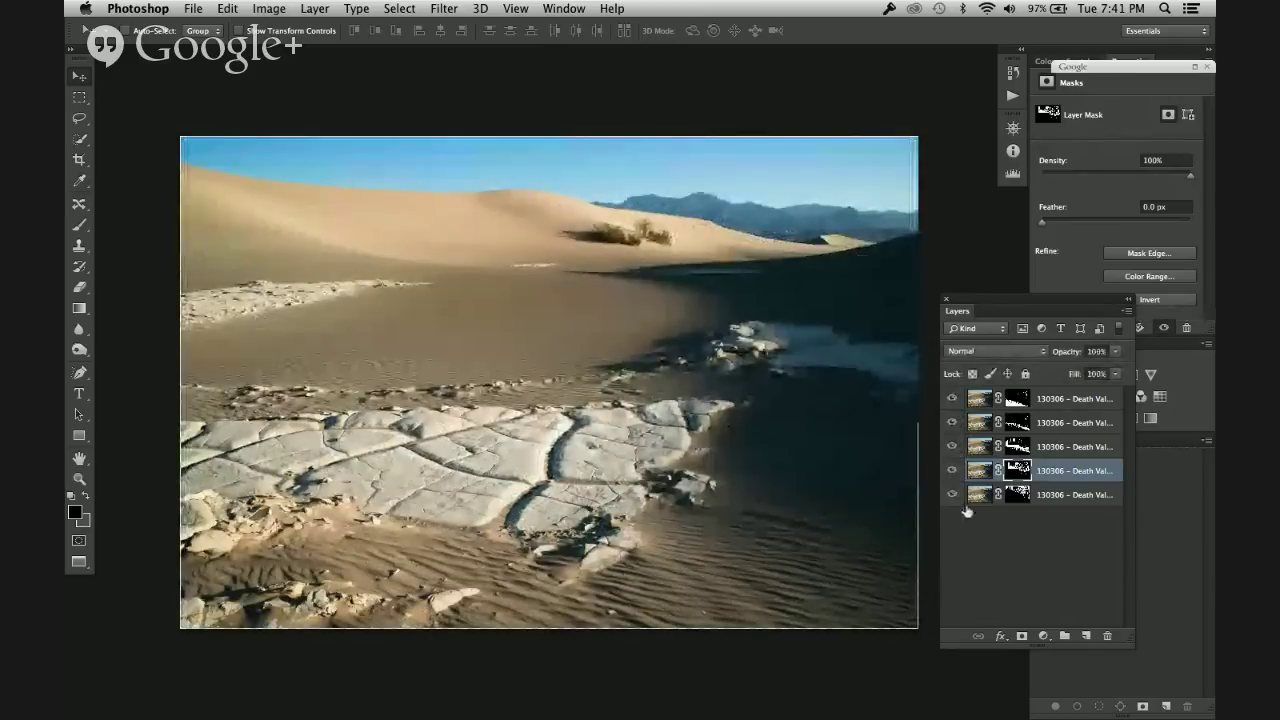
Step: Examine the focus of the blended image up close, ending on the foreground rocks at the lower-left edge
key(super+0)
key(super+plus)
key(super+plus)
key(super+plus)
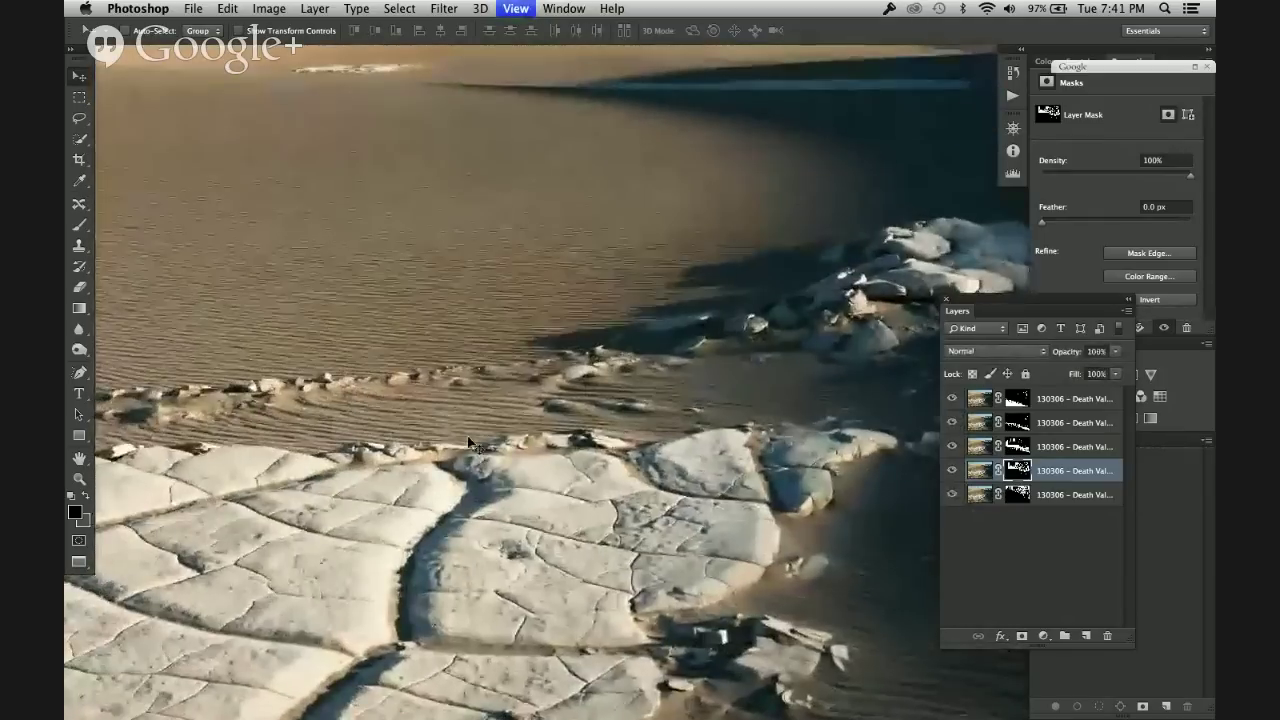
scroll(436, 496, down, 15)
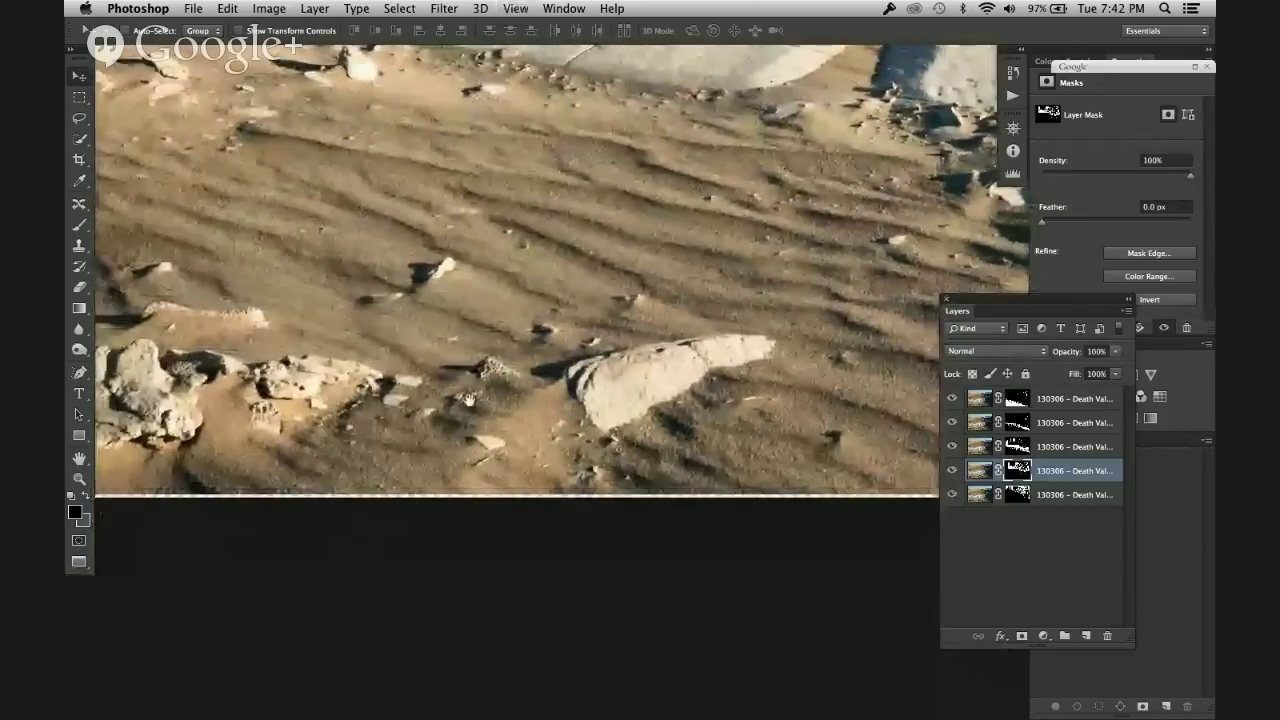
drag(467, 399, 728, 322)
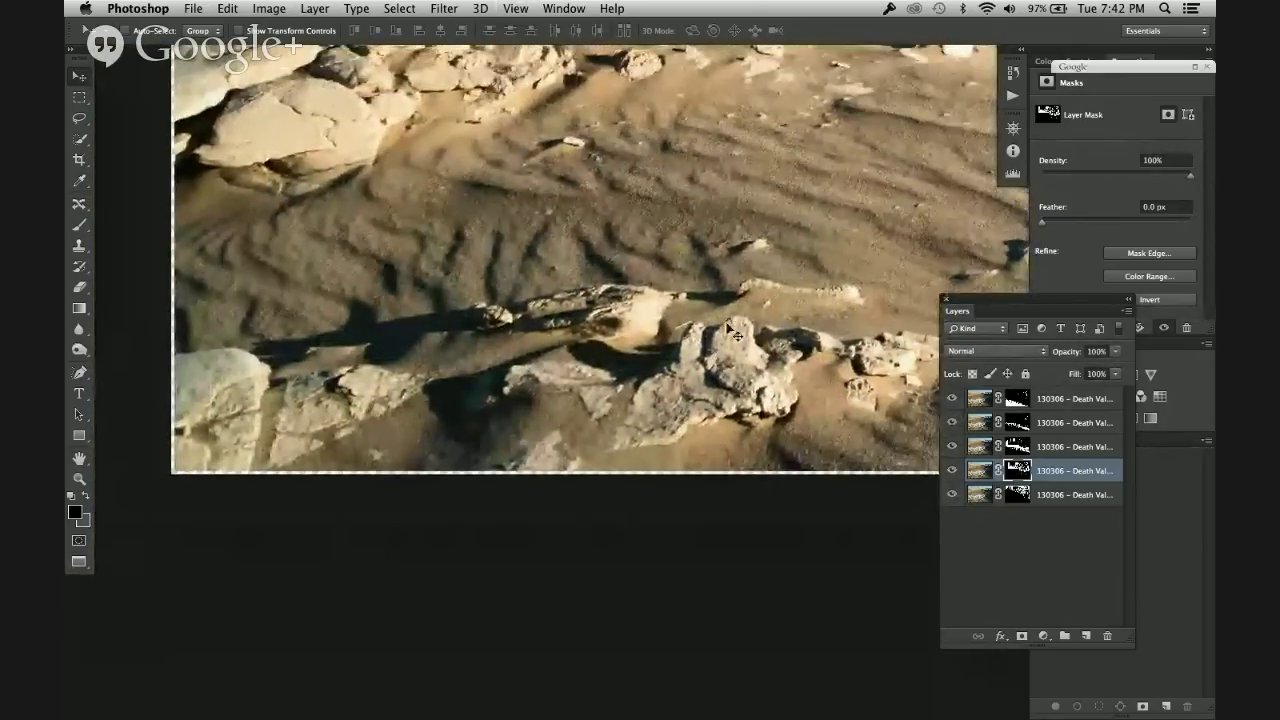
key(super+equal)
drag(501, 392, 544, 341)
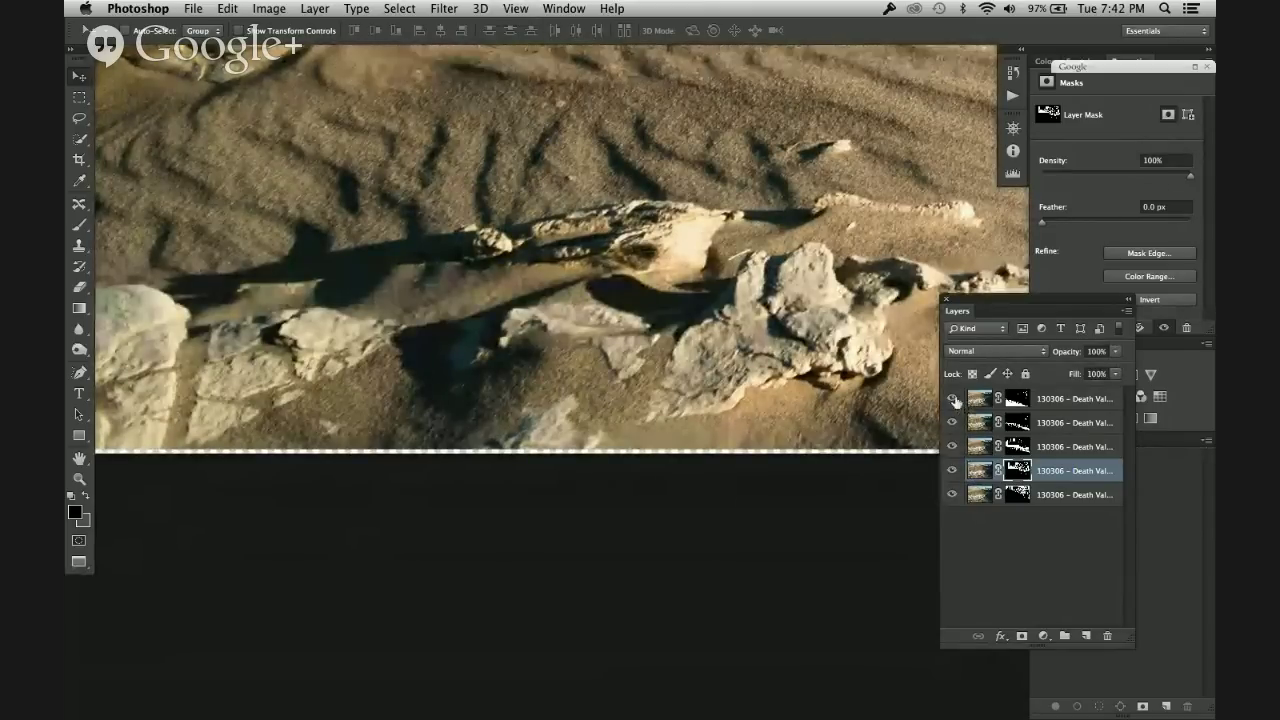
Step: Toggle the visibility of the bottom 2994 layer and the topmost layer to compare their contributions along the image's lower edge
click(953, 494)
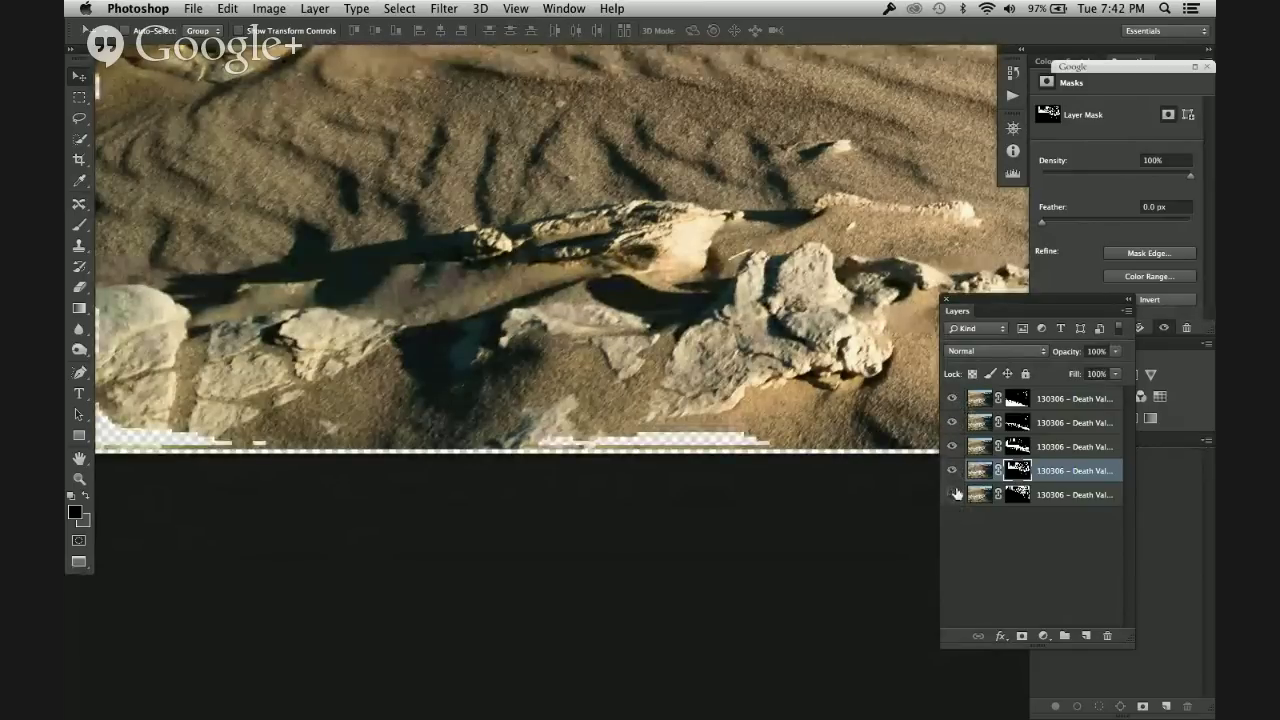
click(962, 500)
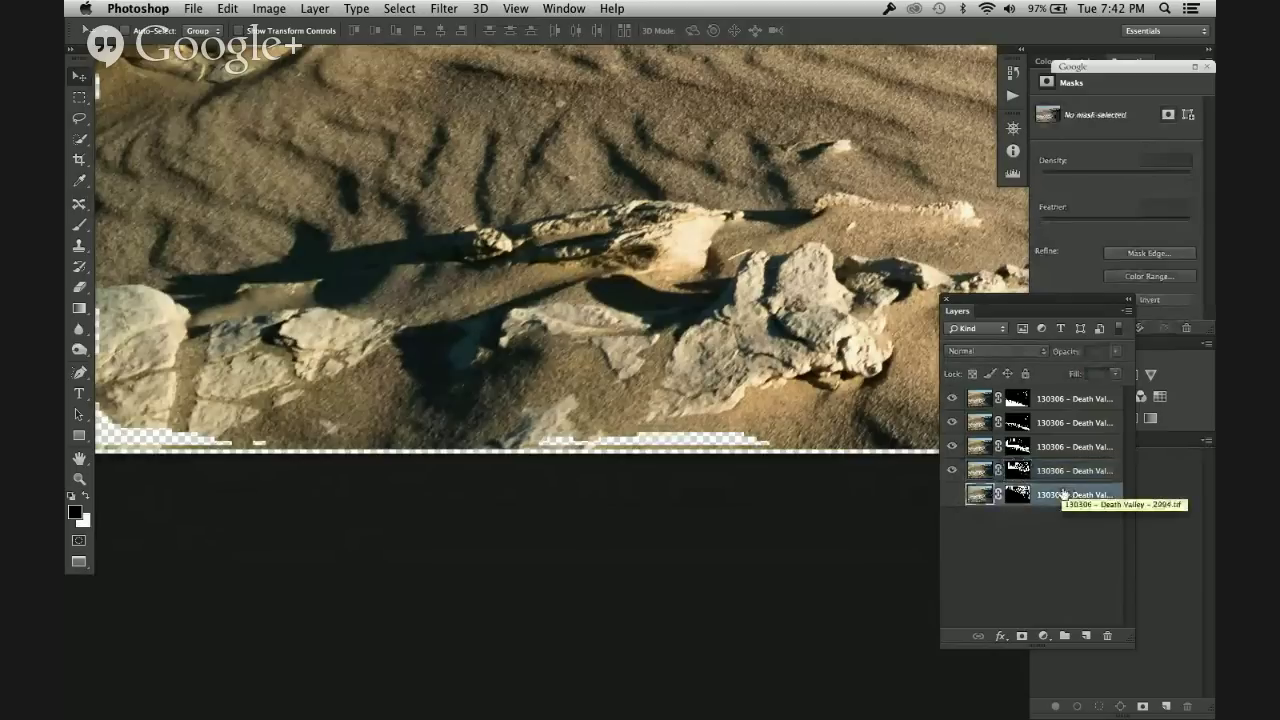
click(953, 495)
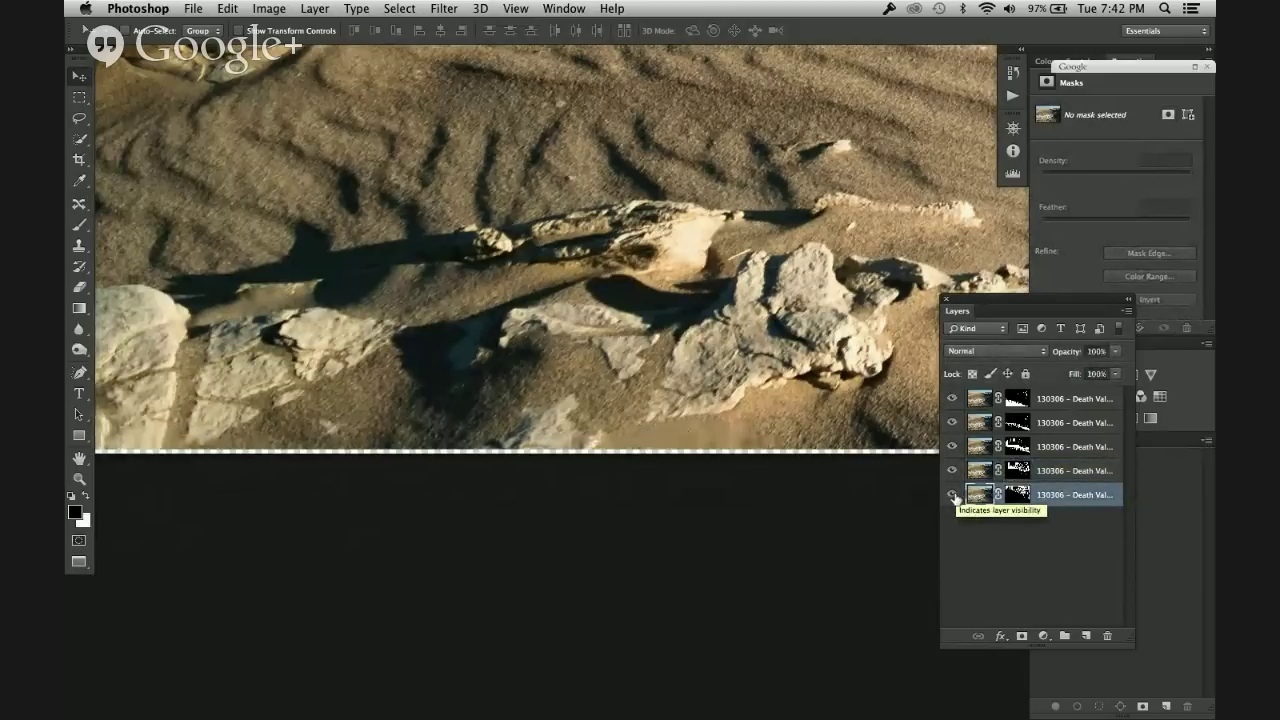
click(953, 495)
click(953, 495)
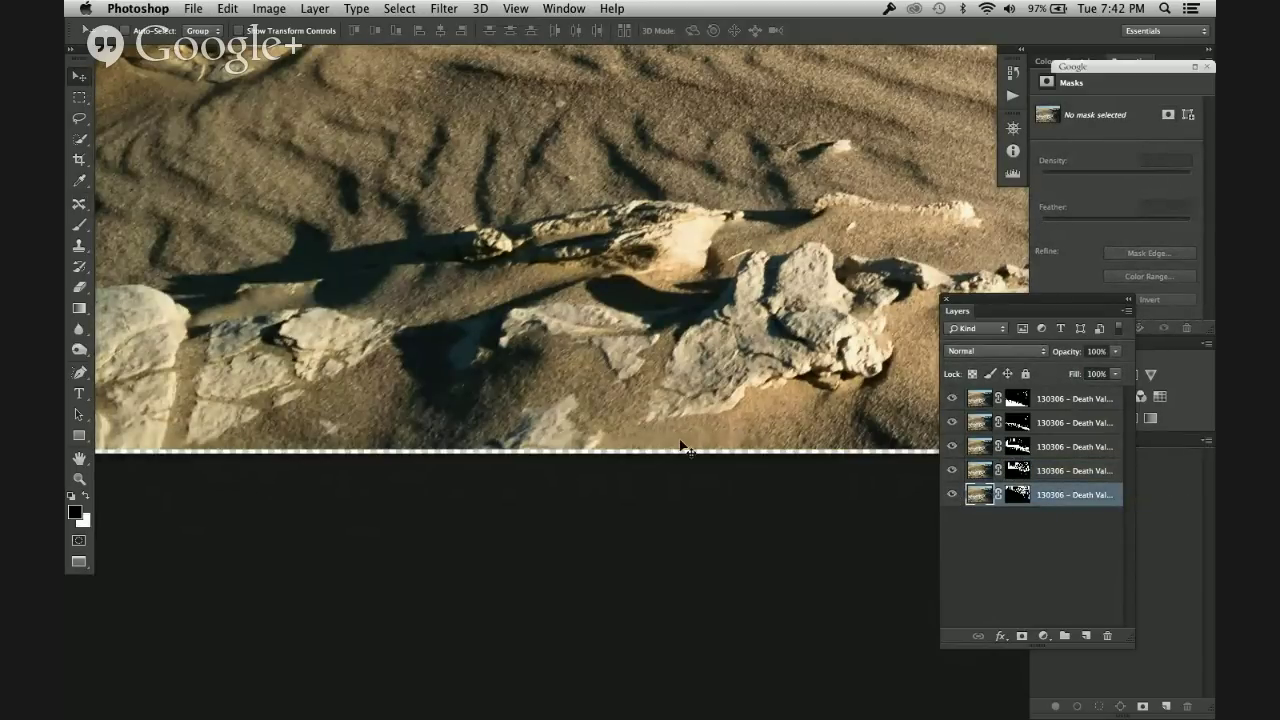
click(1015, 401)
click(950, 399)
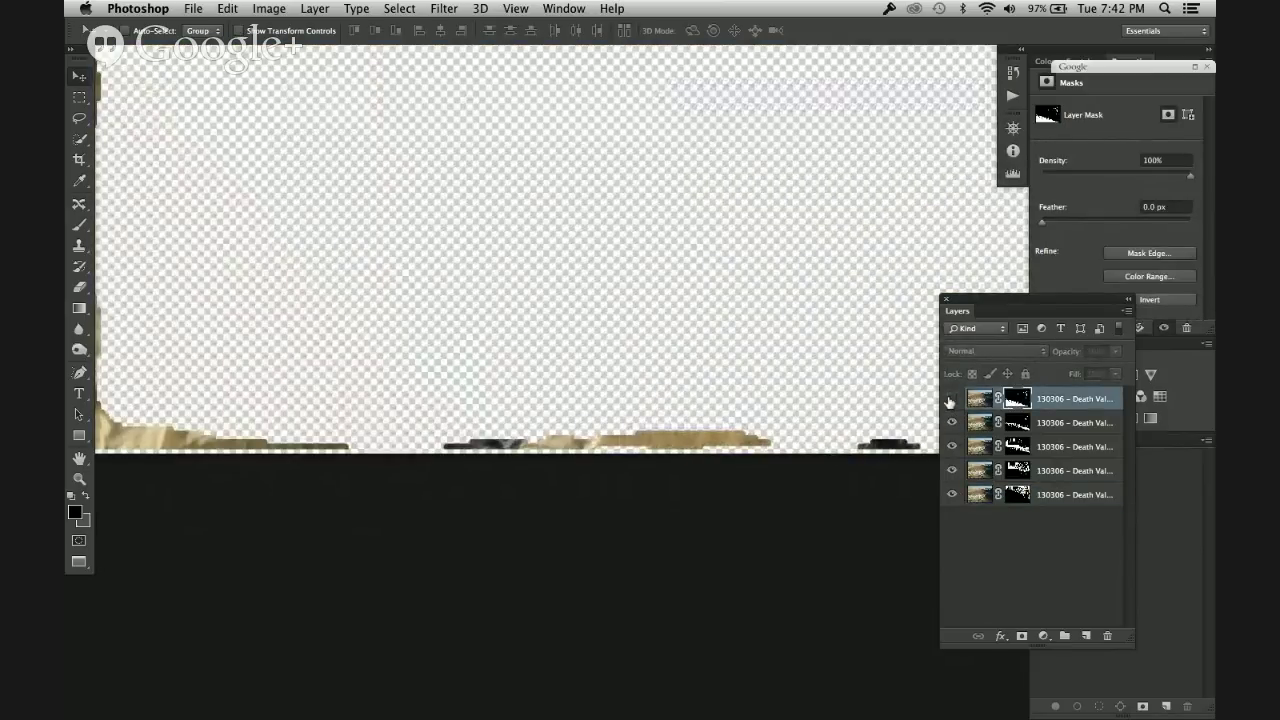
click(950, 399)
Step: Paint black at 30% brush opacity on the bottom layer's mask over the blurred strip at the image's lower edge
click(1017, 494)
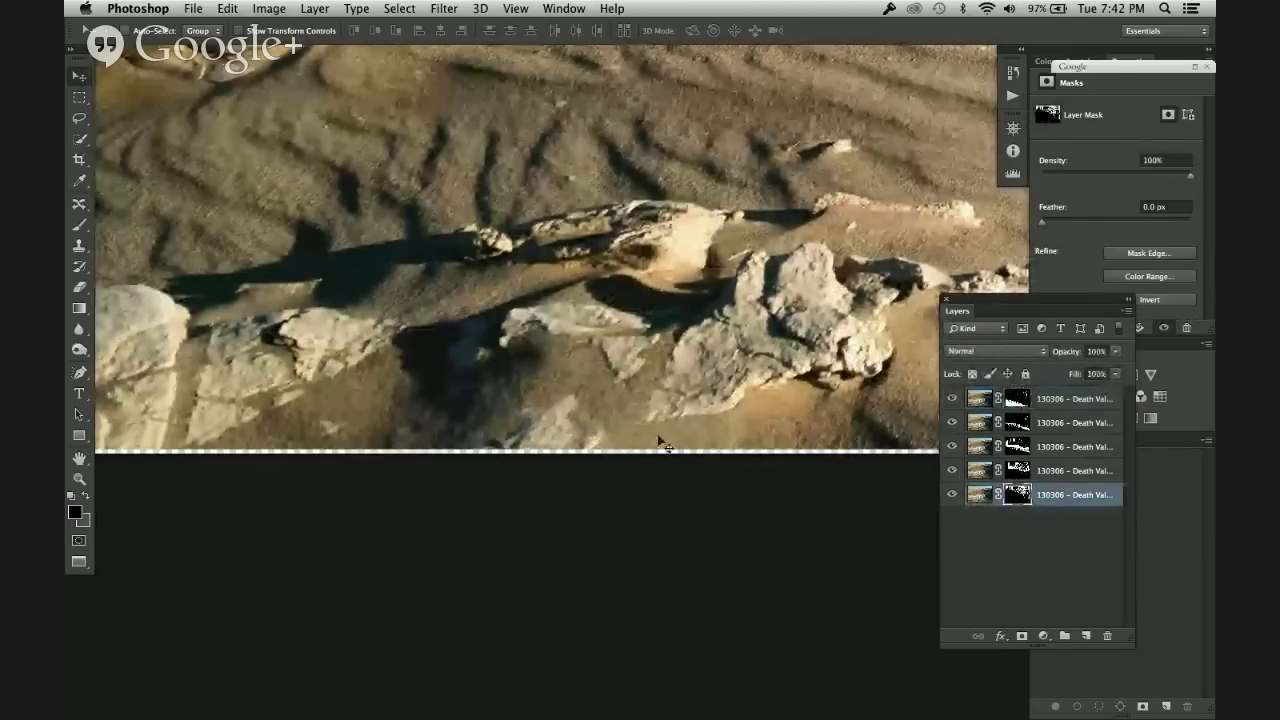
key(b)
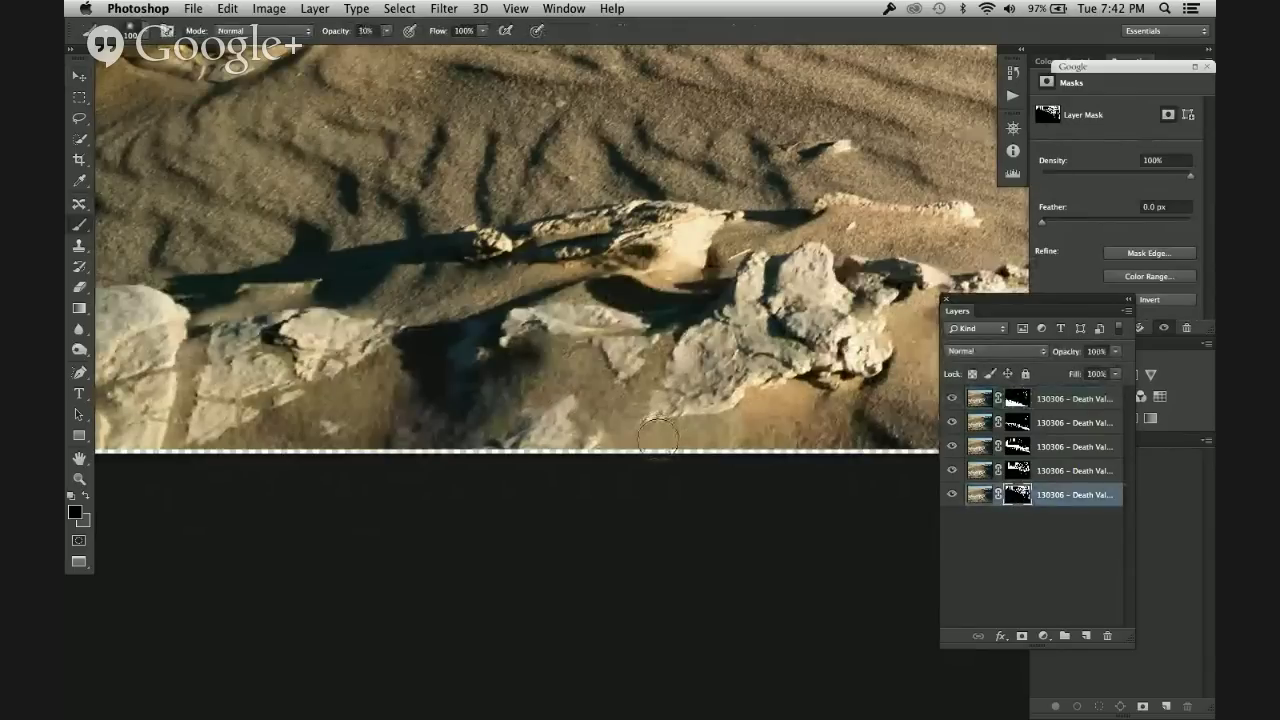
key(3)
mouse_move(656, 437)
mouse_down()
mouse_move(770, 440)
mouse_move(502, 442)
mouse_move(597, 447)
mouse_move(720, 438)
mouse_up()
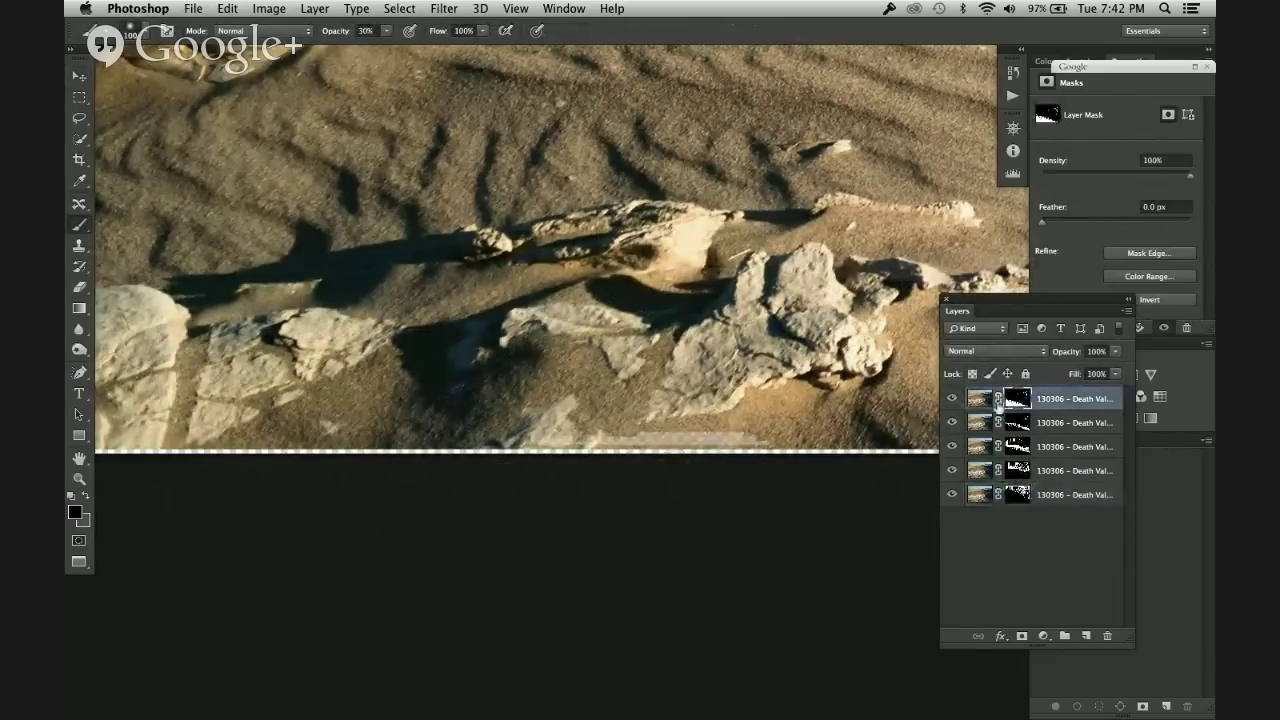
Step: Paint white at 100% brush opacity on the topmost layer's mask over the strip at the lower edge and the sand beside the rocks
key(alt+period)
key(x)
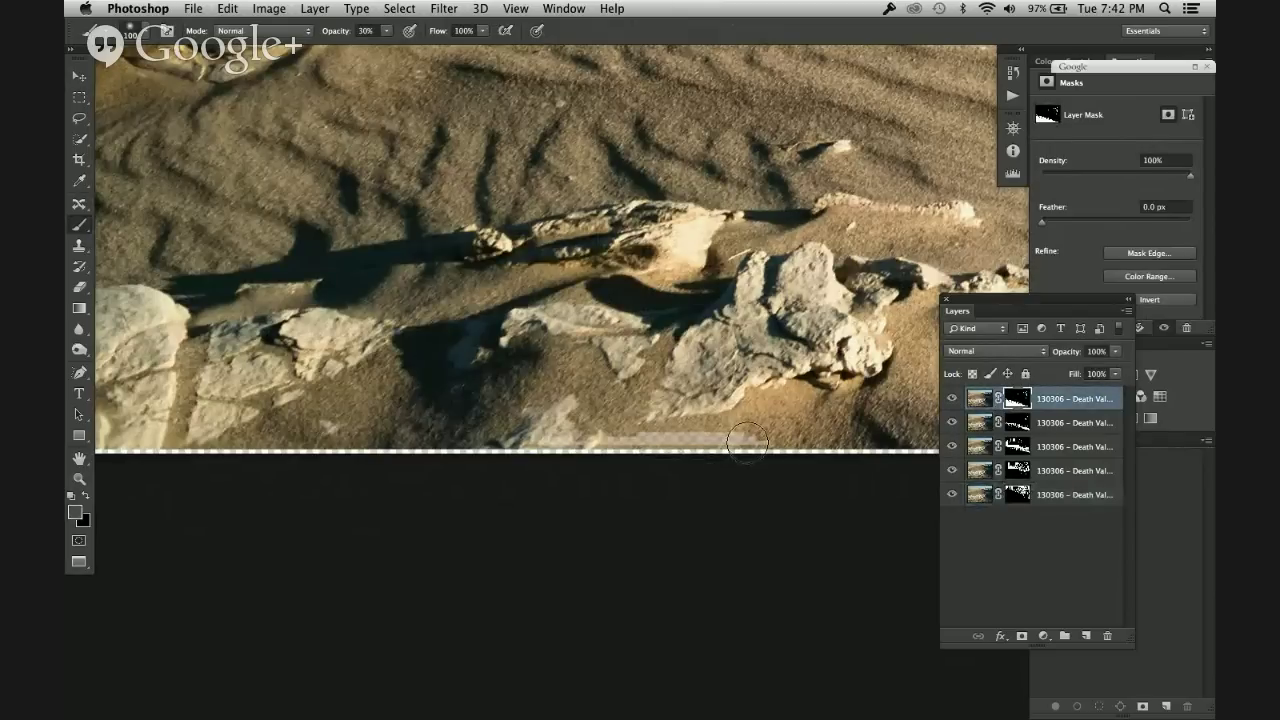
key(x)
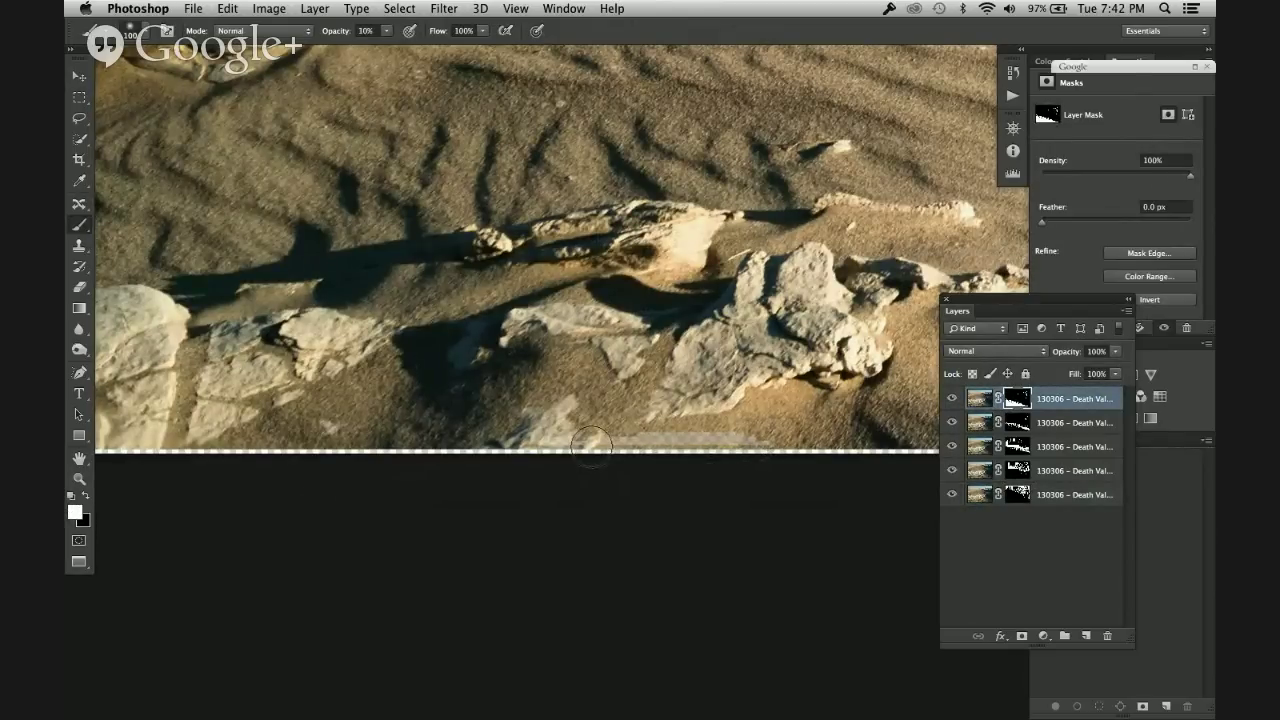
key(0)
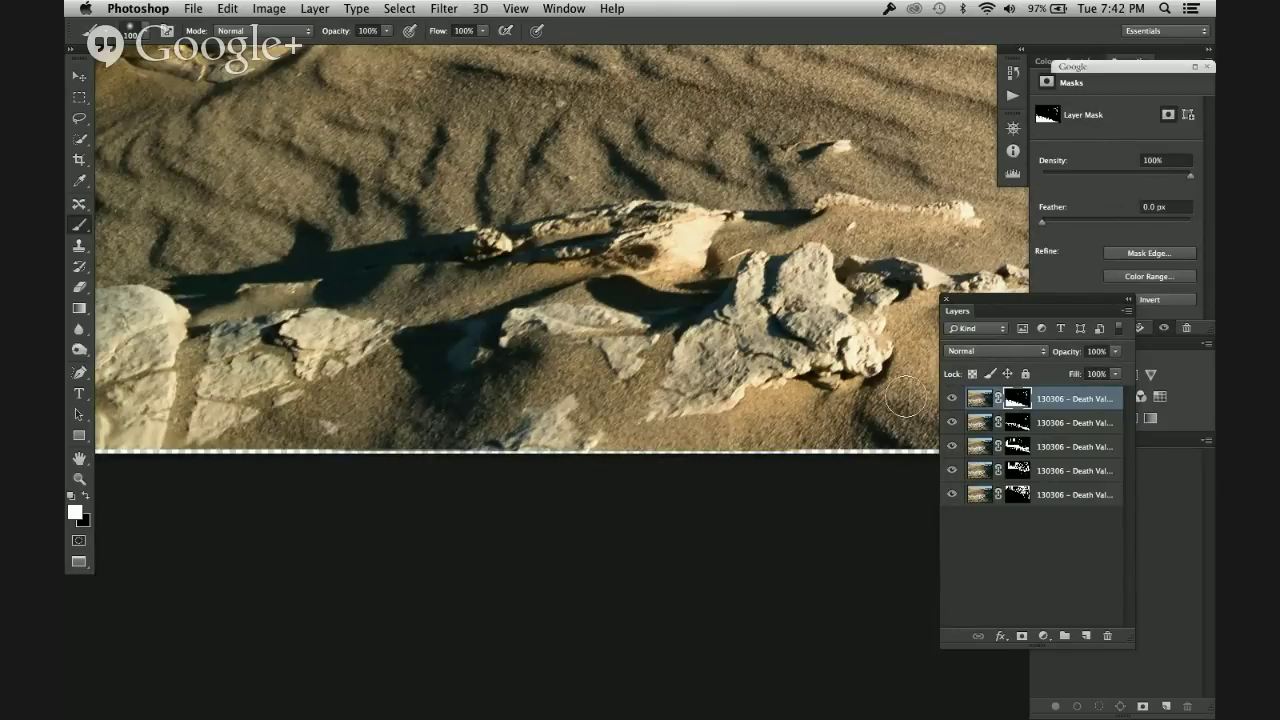
drag(905, 398, 840, 405)
Step: Paint the foreground rocks out in black on the topmost layer's mask, and reveal that area in white on the bottom layer's mask
key(x)
mouse_move(757, 333)
mouse_down()
mouse_move(791, 255)
mouse_move(805, 336)
mouse_move(851, 307)
mouse_move(772, 341)
mouse_move(876, 354)
mouse_move(582, 413)
mouse_move(609, 408)
mouse_move(668, 352)
mouse_move(755, 333)
mouse_move(520, 331)
mouse_move(574, 344)
mouse_move(546, 362)
mouse_move(583, 363)
mouse_up()
click(1017, 494)
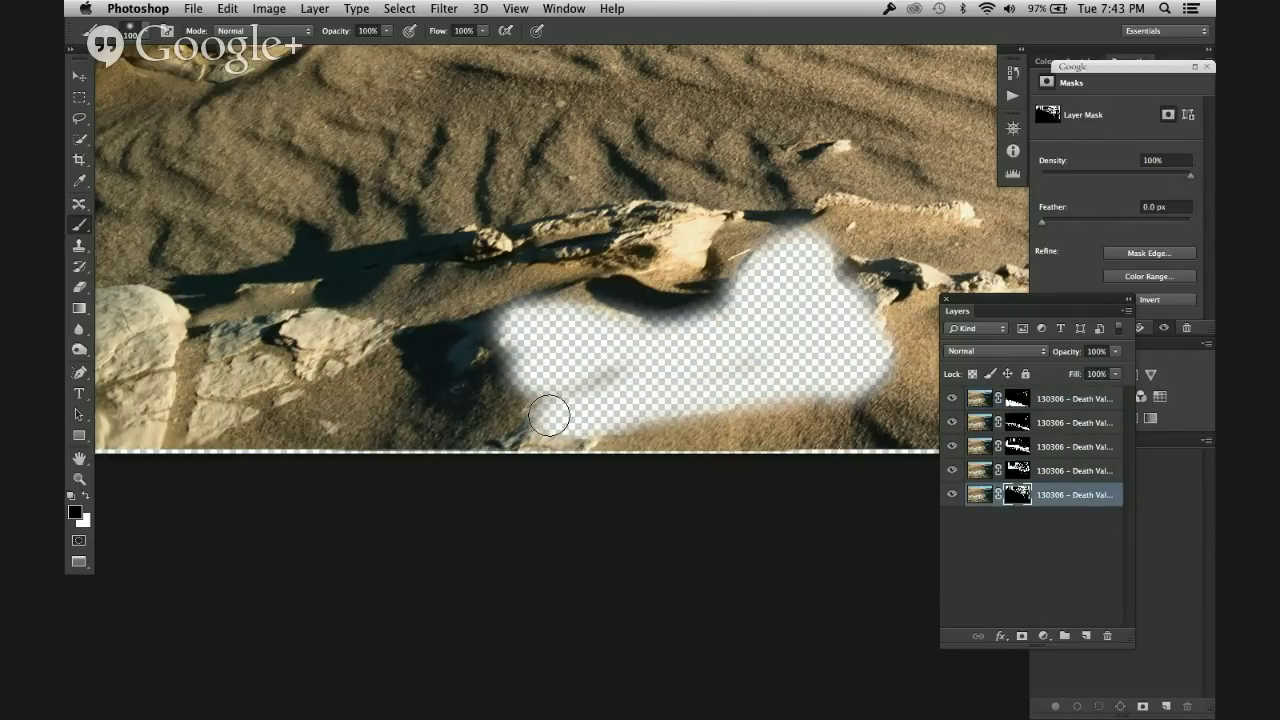
key(x)
mouse_move(558, 434)
mouse_down()
mouse_move(638, 427)
mouse_move(550, 387)
mouse_move(547, 406)
mouse_move(768, 355)
mouse_move(524, 347)
mouse_move(761, 336)
mouse_move(499, 328)
mouse_move(571, 298)
mouse_move(395, 339)
mouse_move(452, 339)
mouse_move(569, 374)
mouse_move(469, 388)
mouse_move(662, 364)
mouse_move(855, 379)
mouse_move(660, 412)
mouse_move(893, 374)
mouse_move(908, 292)
mouse_move(802, 395)
mouse_move(896, 298)
mouse_move(780, 388)
mouse_move(872, 268)
mouse_move(757, 323)
mouse_move(830, 224)
mouse_move(817, 246)
mouse_move(813, 218)
mouse_move(732, 302)
mouse_move(772, 255)
mouse_move(700, 315)
mouse_up()
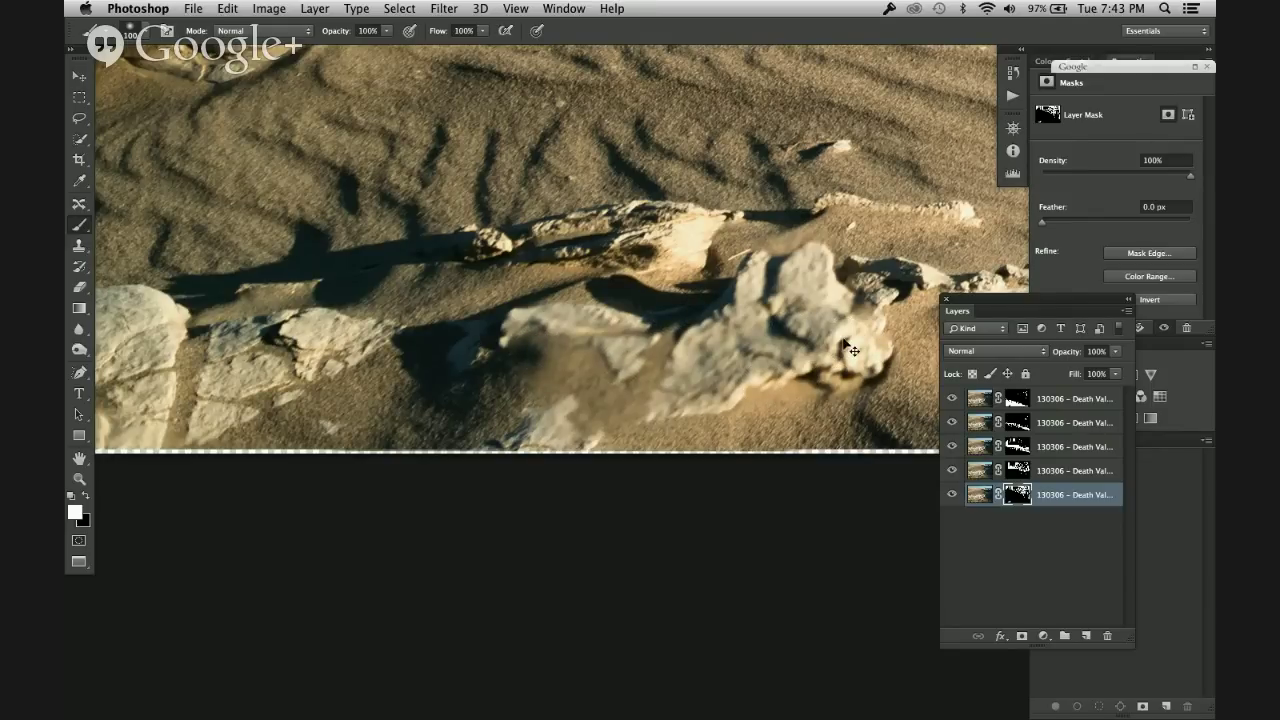
Step: Close the Death Valley document and open the Balboa Stack folder in Finder
key(super+0)
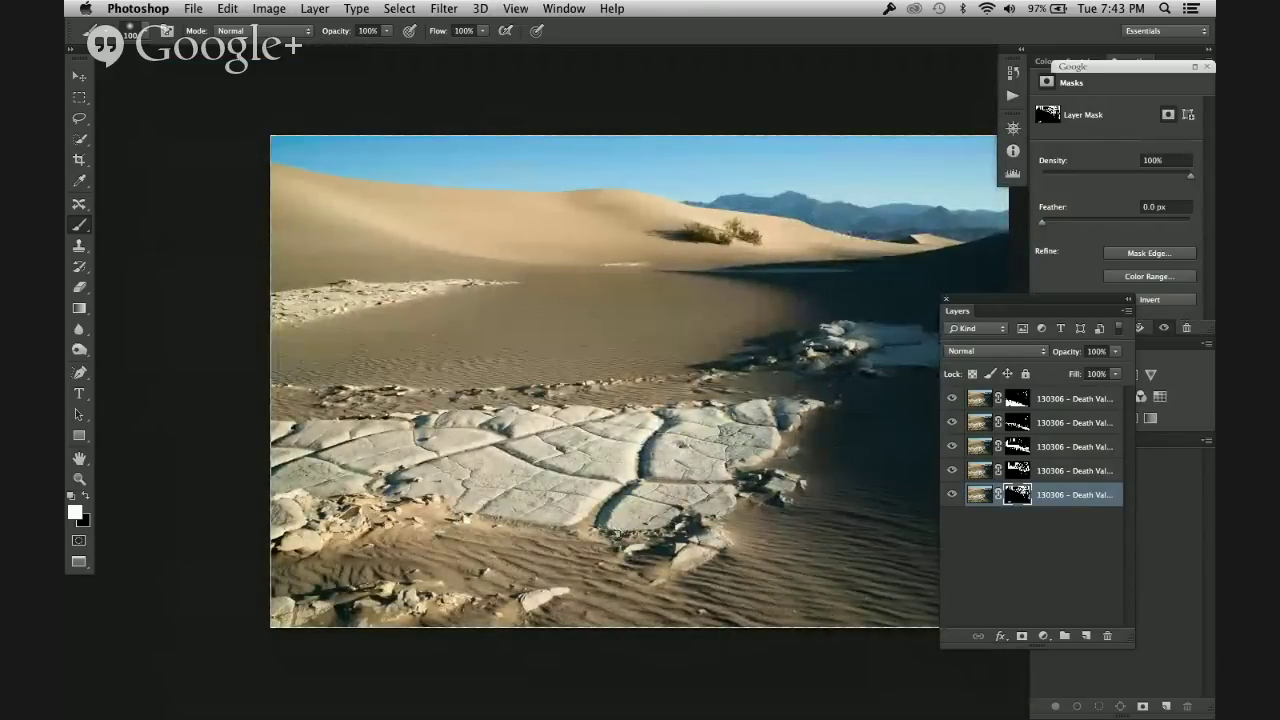
key(super+w)
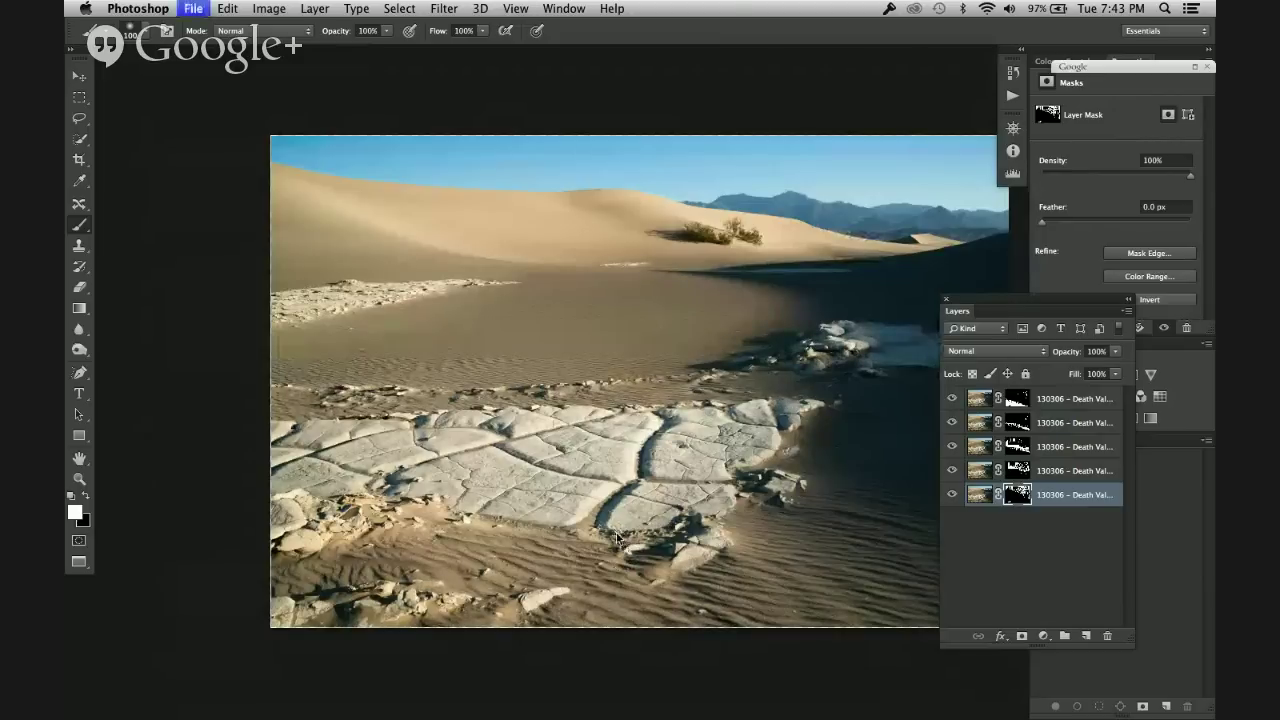
click(590, 263)
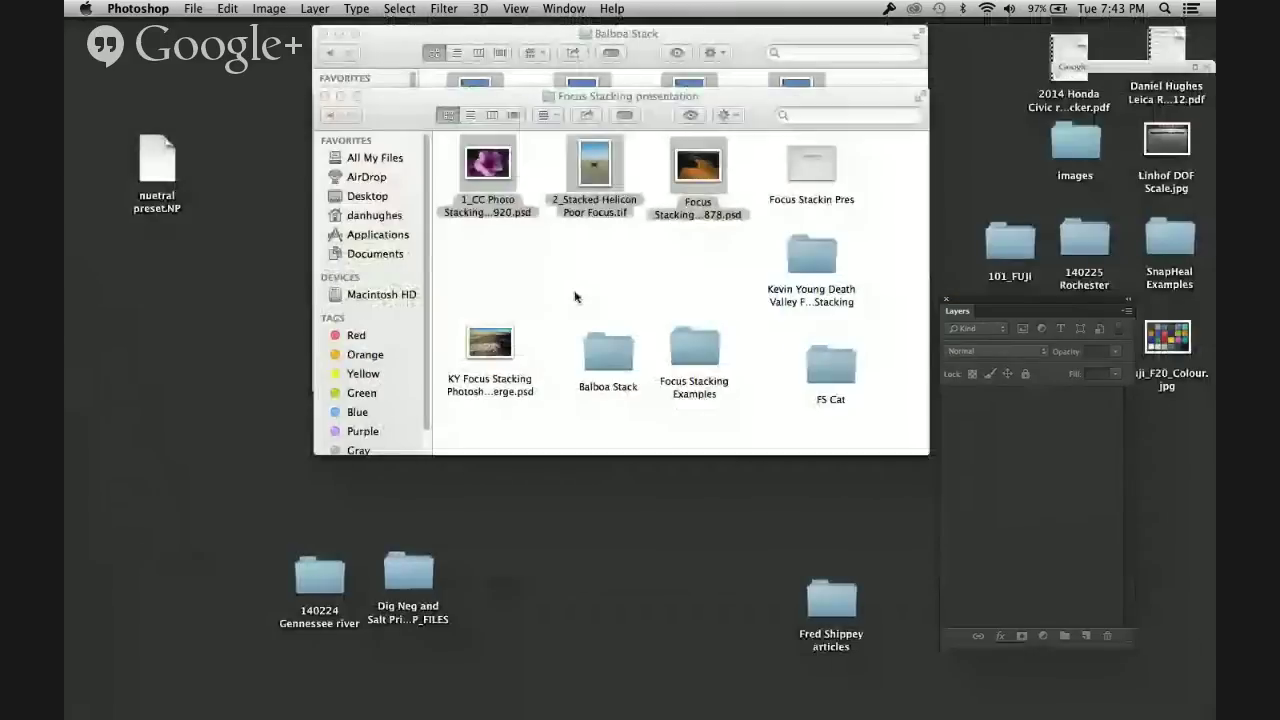
click(557, 277)
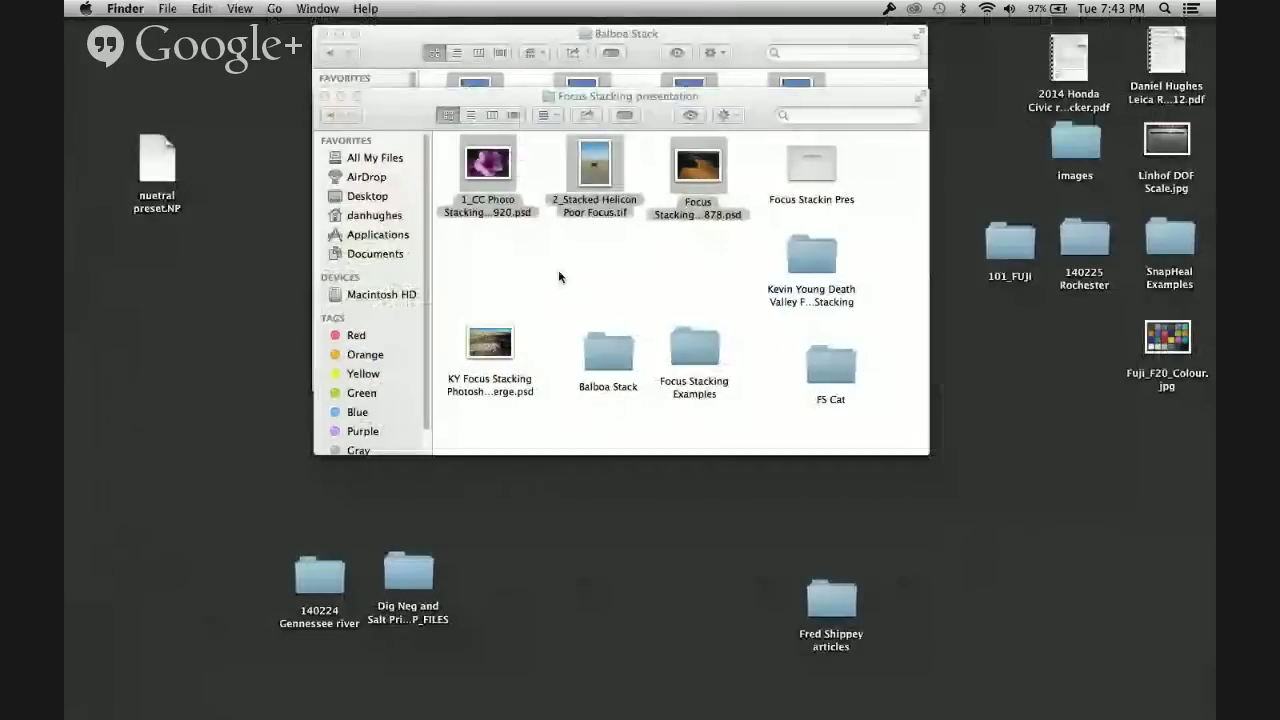
double_click(608, 352)
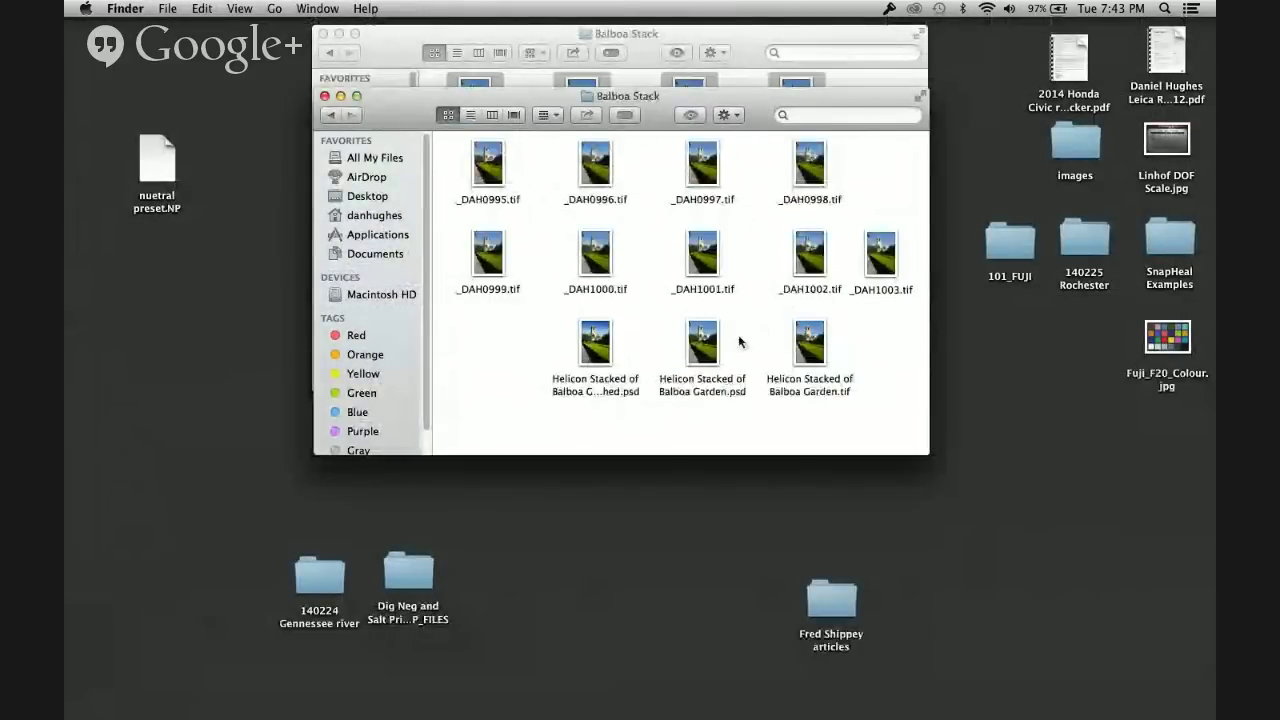
Step: Select the nine source images _DAH0995.tif to _DAH1003.tif in the Balboa Stack folder and launch Helicon Focus
click(822, 347)
click(755, 323)
drag(452, 164, 870, 258)
click(599, 705)
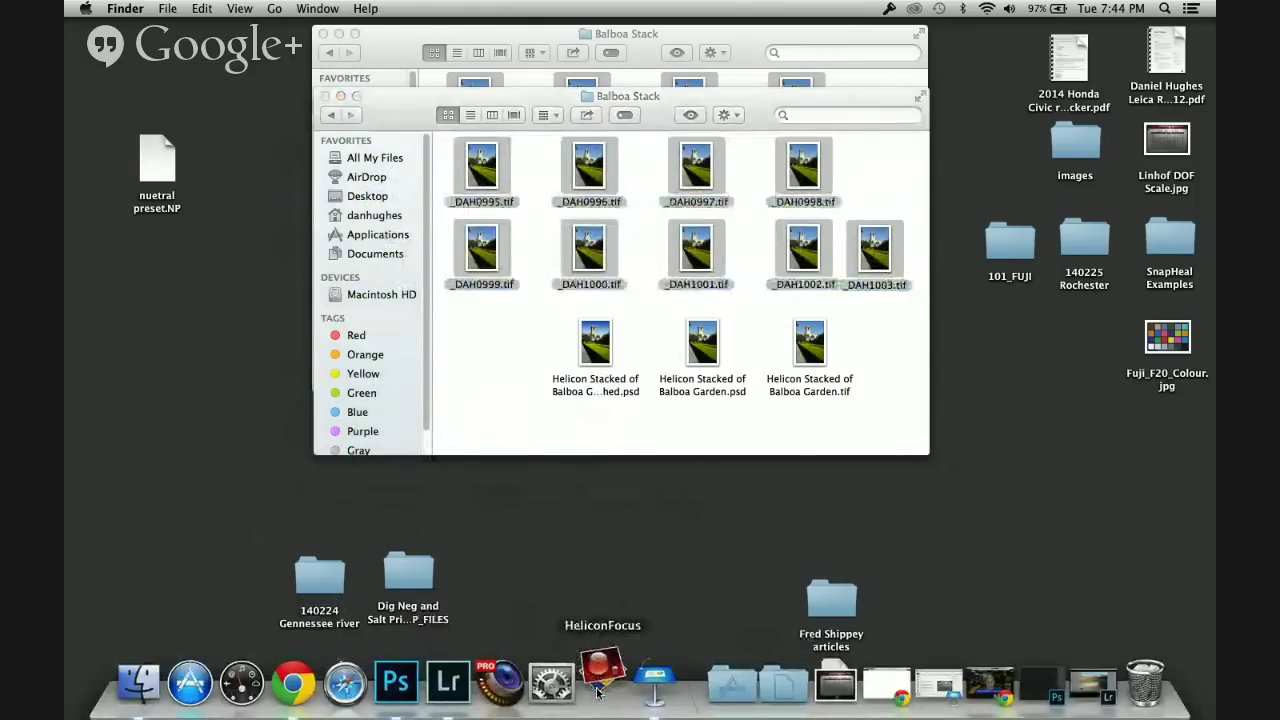
Step: Load the nine selected Balboa TIFF files into Helicon Focus as source images, and bring its window to the front
click(463, 38)
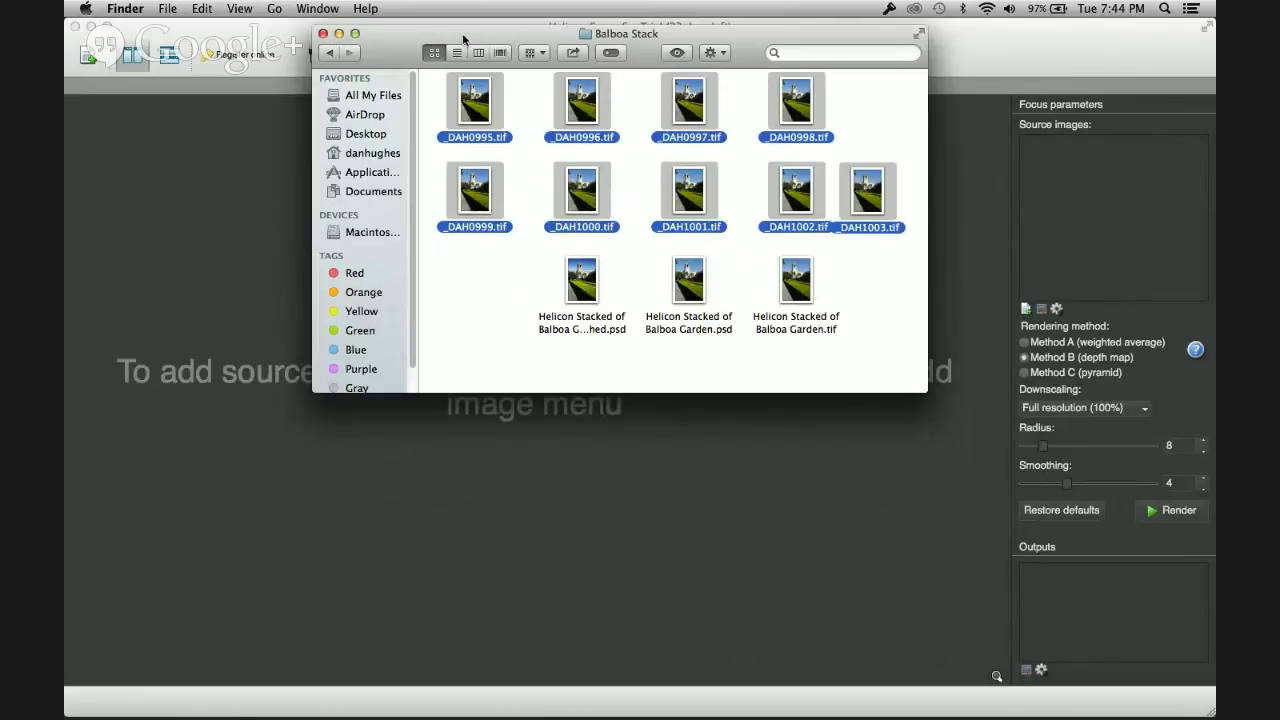
drag(498, 35, 394, 341)
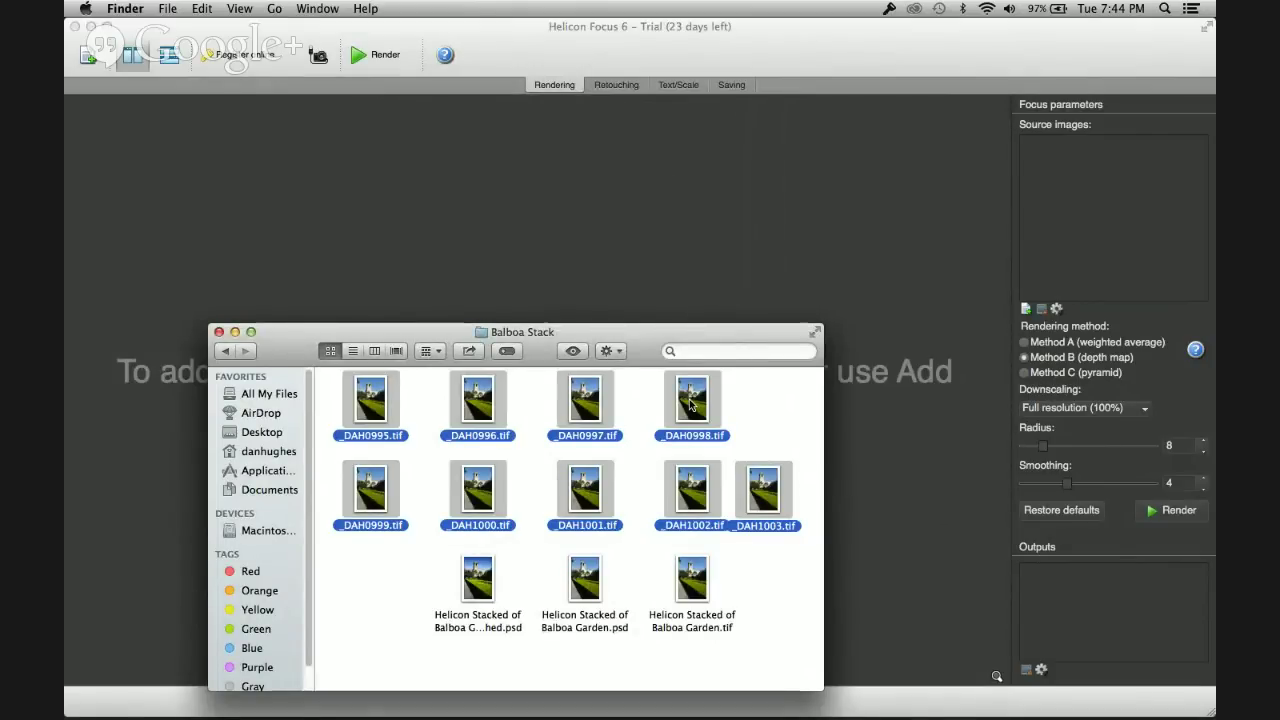
drag(689, 404, 730, 162)
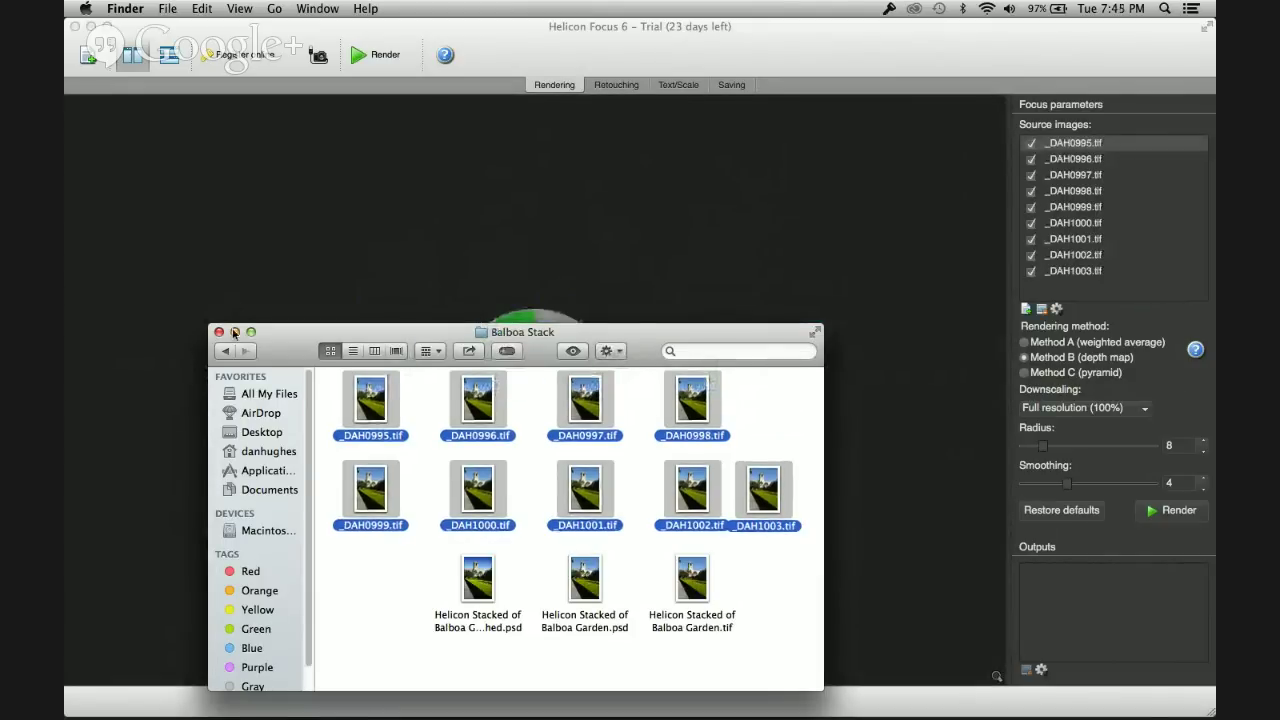
click(234, 332)
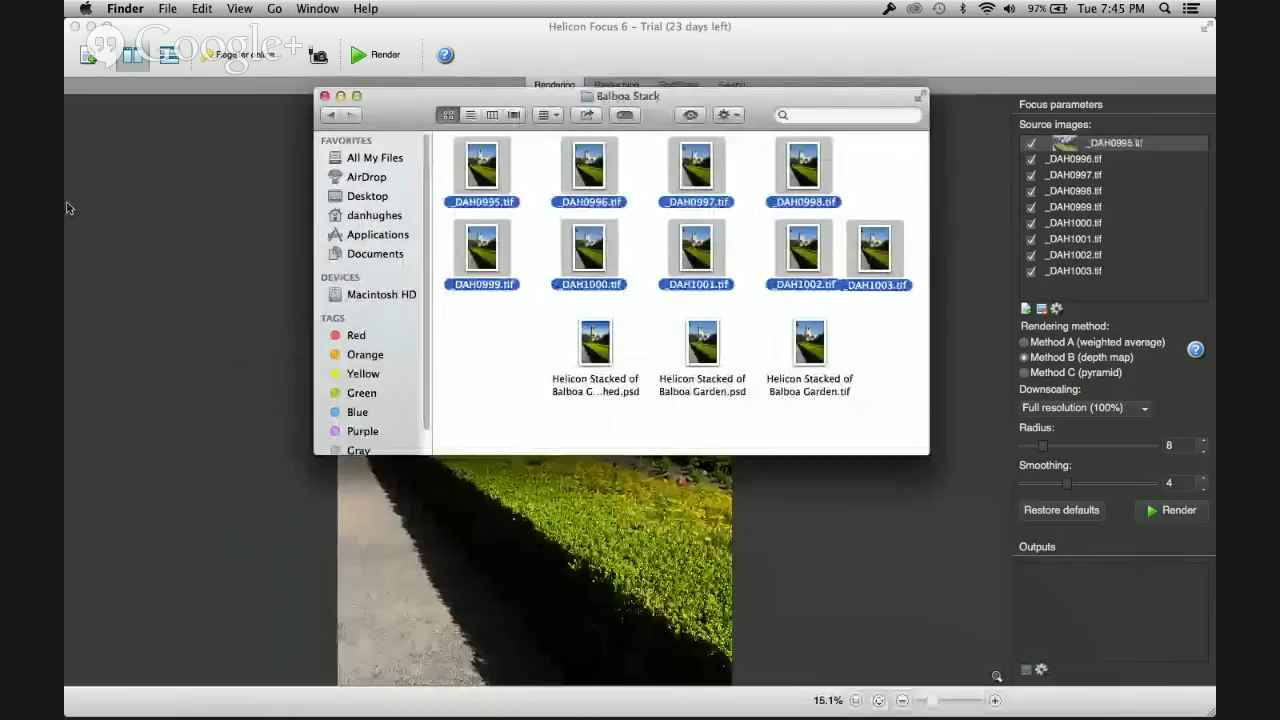
click(200, 244)
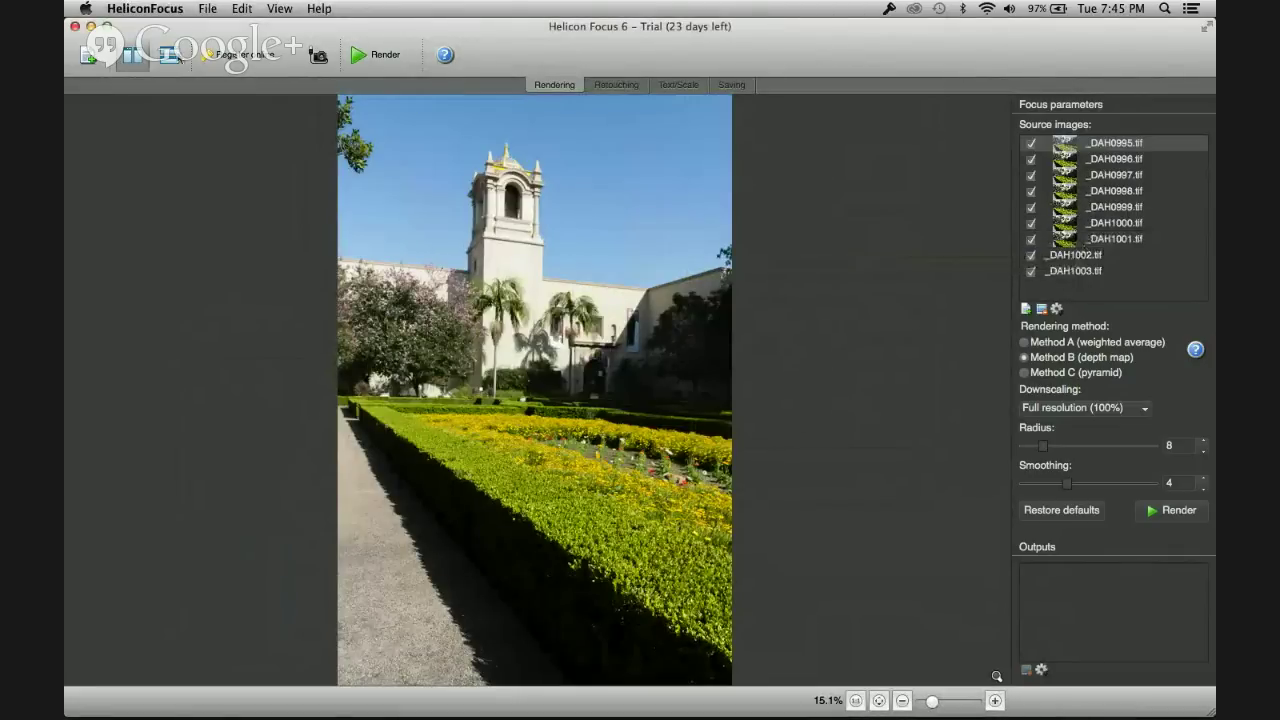
Step: Review the list of loaded Balboa source images down to _DAH1003.tif
click(169, 62)
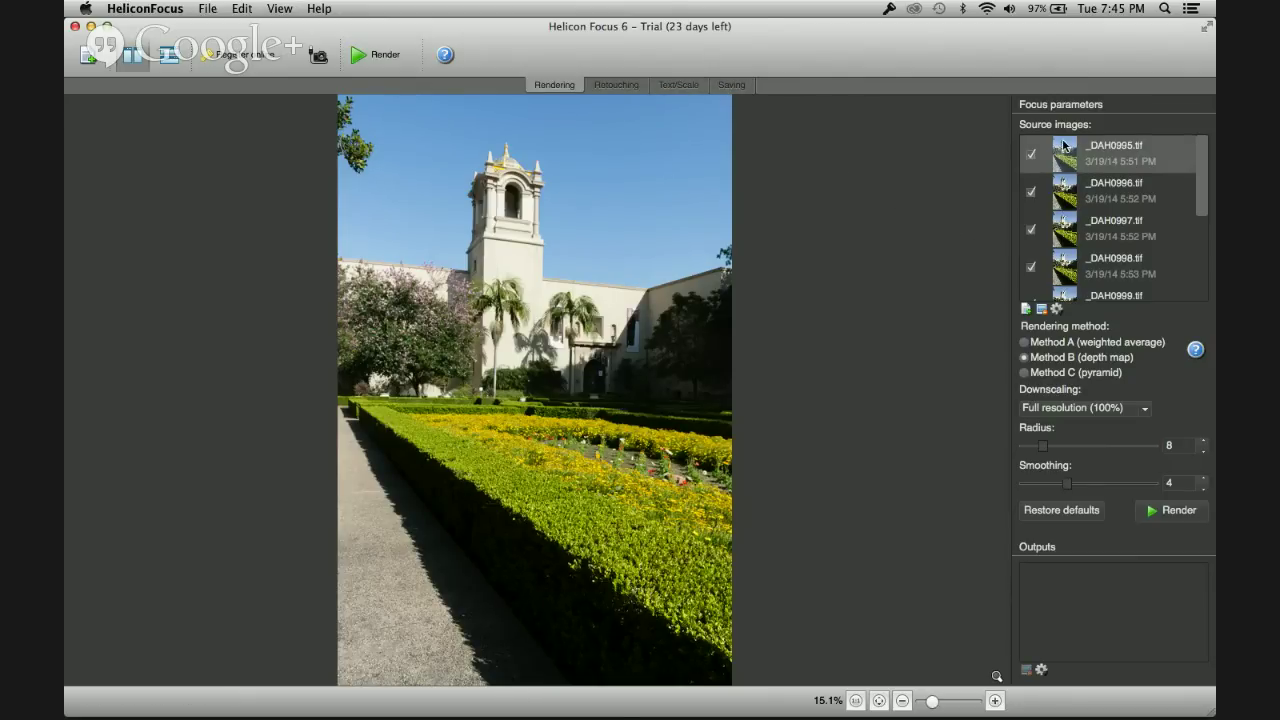
scroll(1110, 220, down, 3)
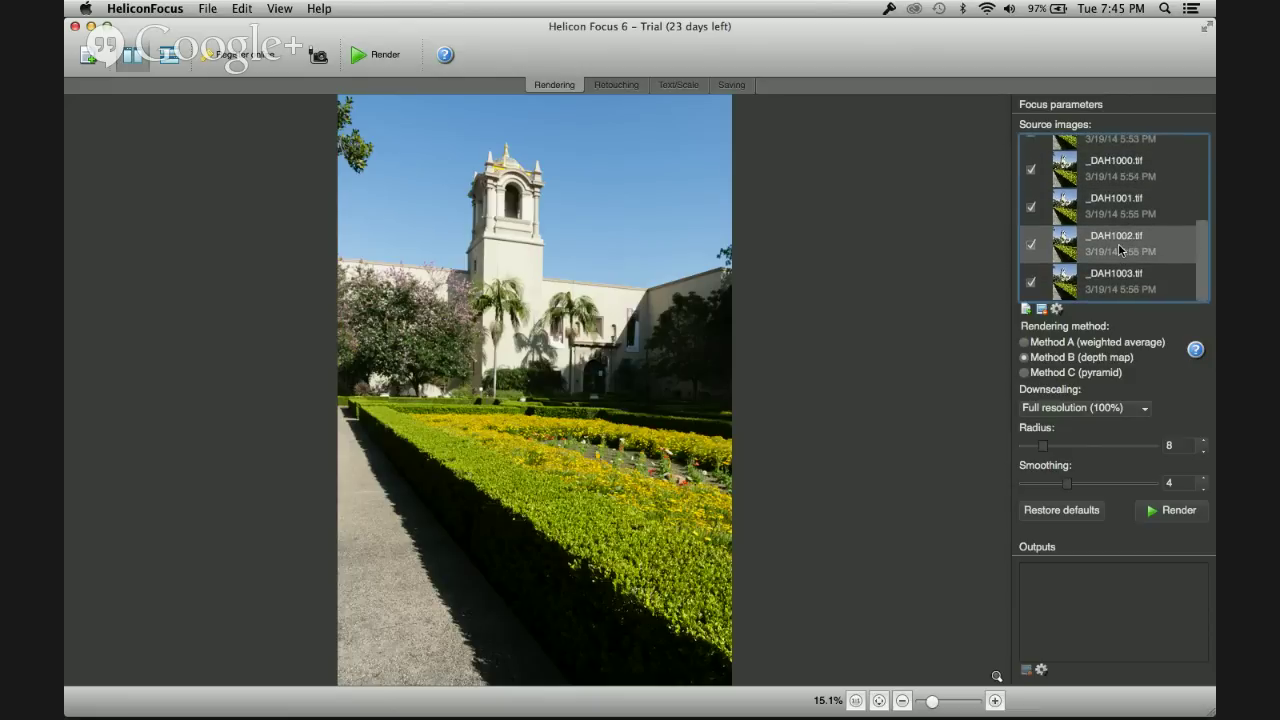
scroll(1119, 249, down, 2)
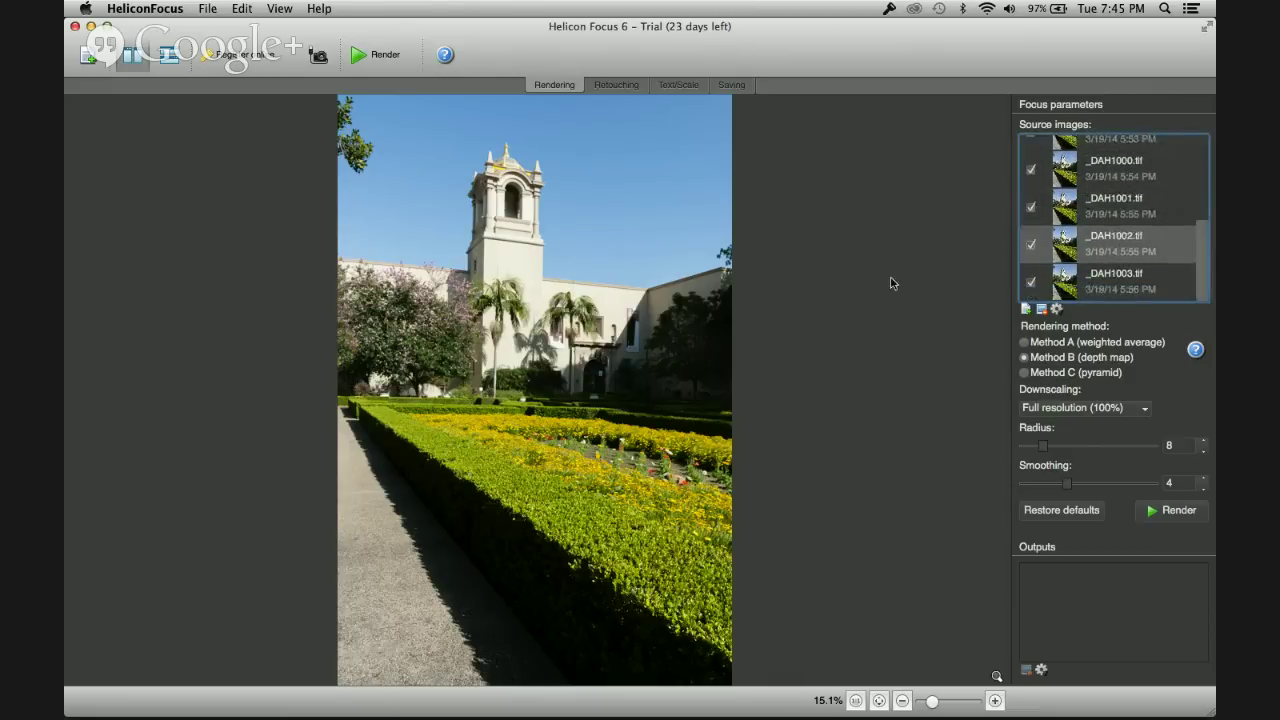